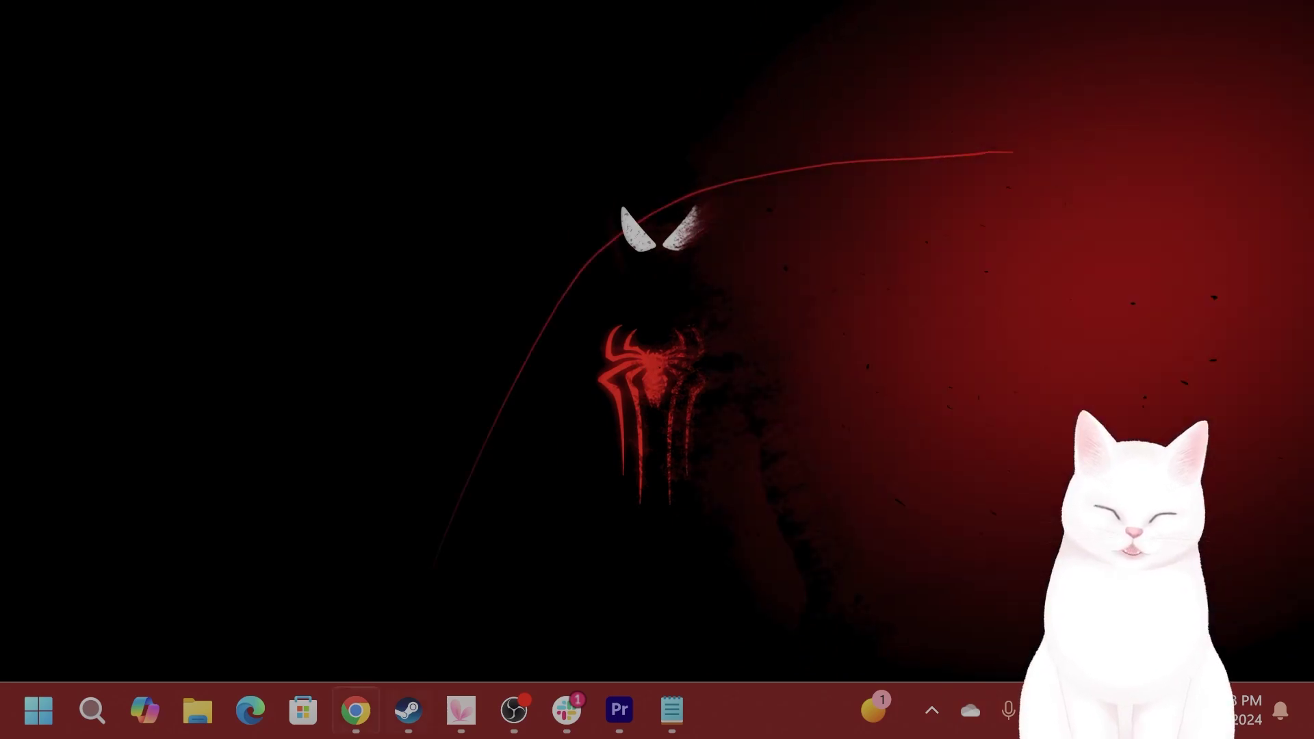
Launch the Xbox app and browse to Call of Duty's XboxGames install folder from Manage > Files.
{"action": "left_click", "coordinate": [82, 719]}
{"action": "type", "text": "x"}
{"action": "key", "text": "Return"}
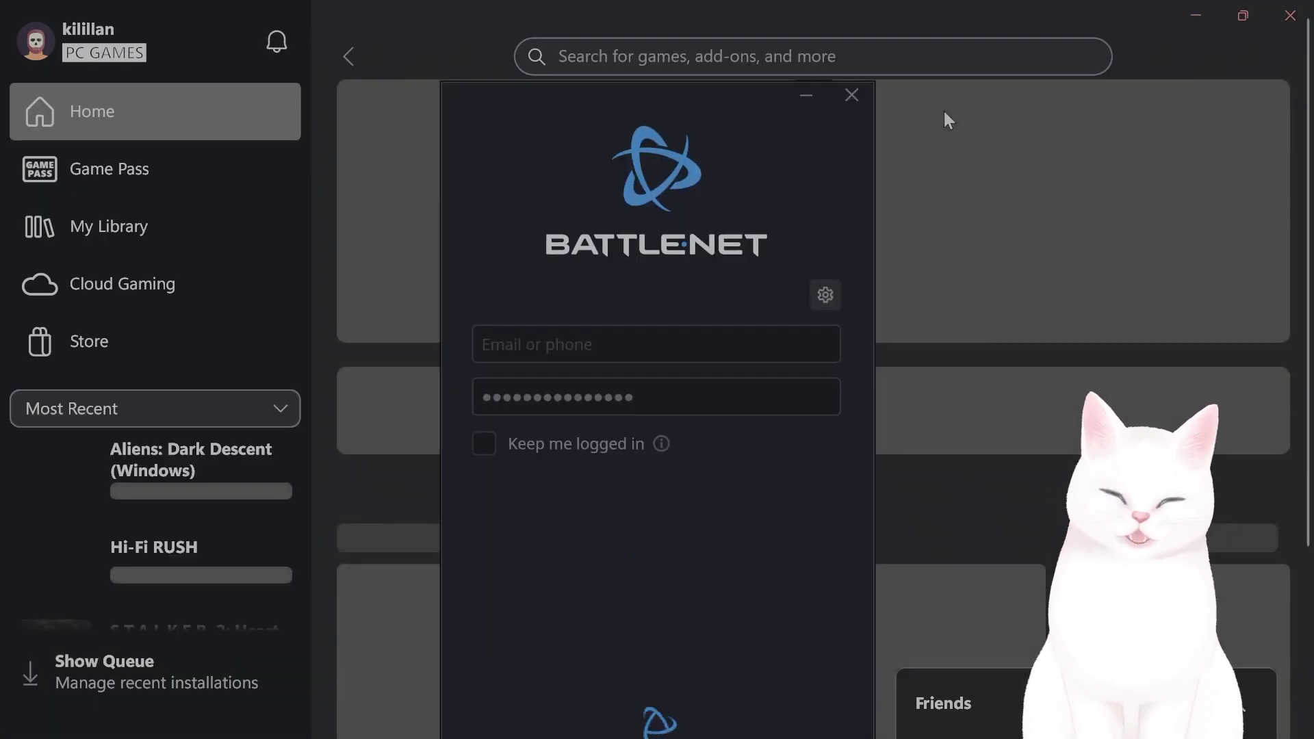
{"action": "scroll", "coordinate": [186, 450], "scroll_direction": "down", "scroll_amount": 1}
{"action": "scroll", "coordinate": [208, 510], "scroll_direction": "down", "scroll_amount": 2}
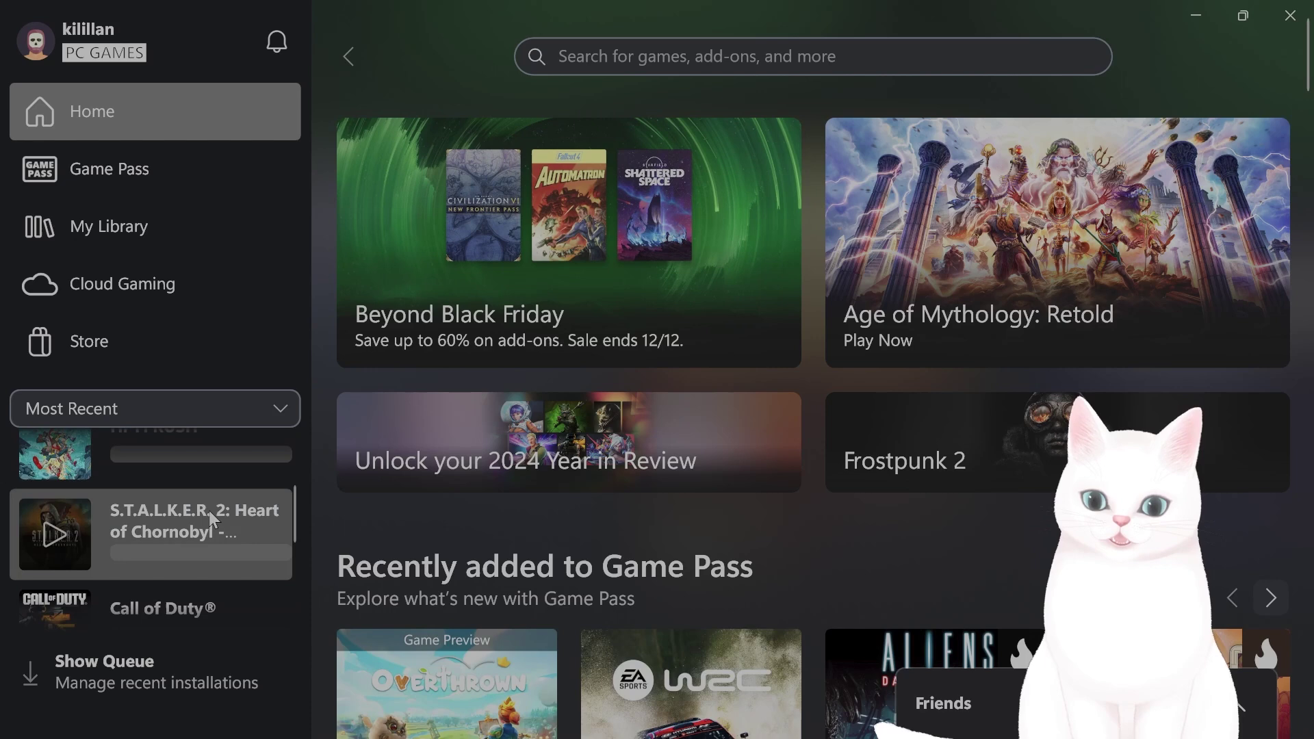
{"action": "scroll", "coordinate": [195, 545], "scroll_direction": "down", "scroll_amount": 1}
{"action": "left_click", "coordinate": [214, 536]}
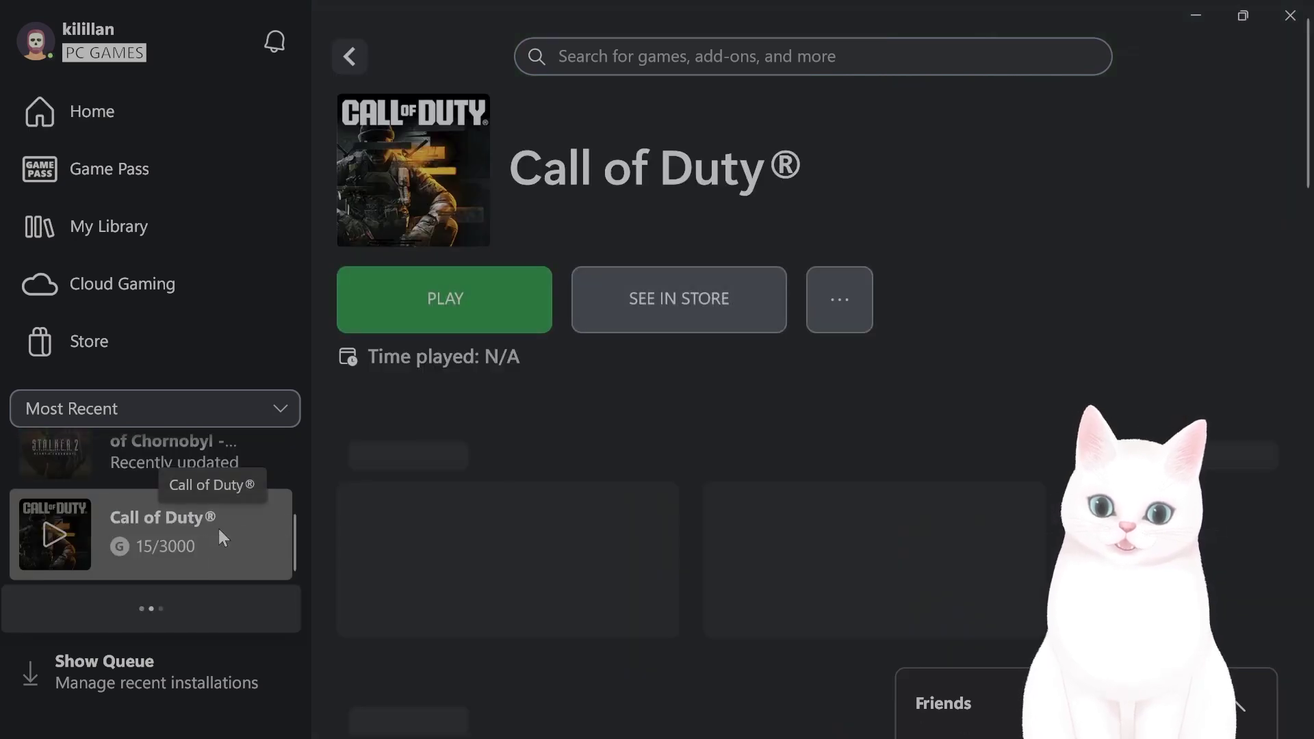
{"action": "scroll", "coordinate": [189, 503], "scroll_direction": "down", "scroll_amount": 1}
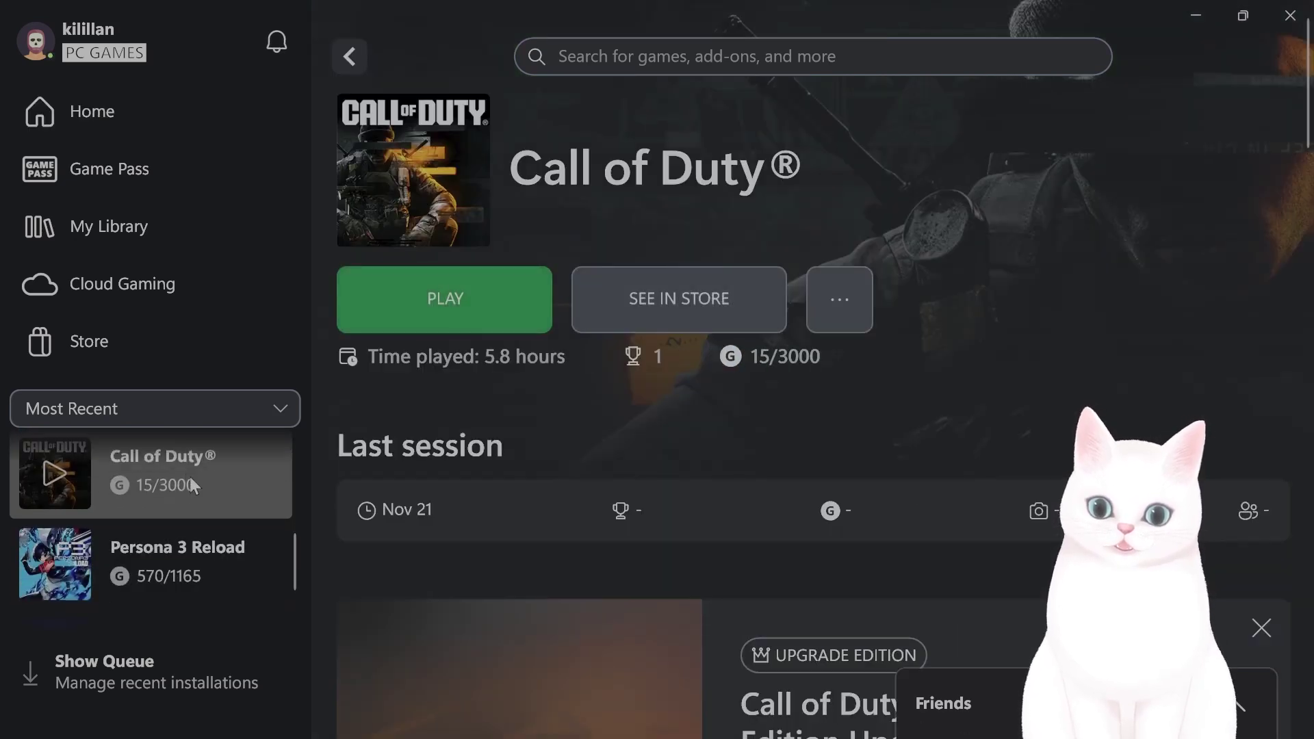
{"action": "right_click", "coordinate": [190, 477]}
{"action": "left_click", "coordinate": [159, 344]}
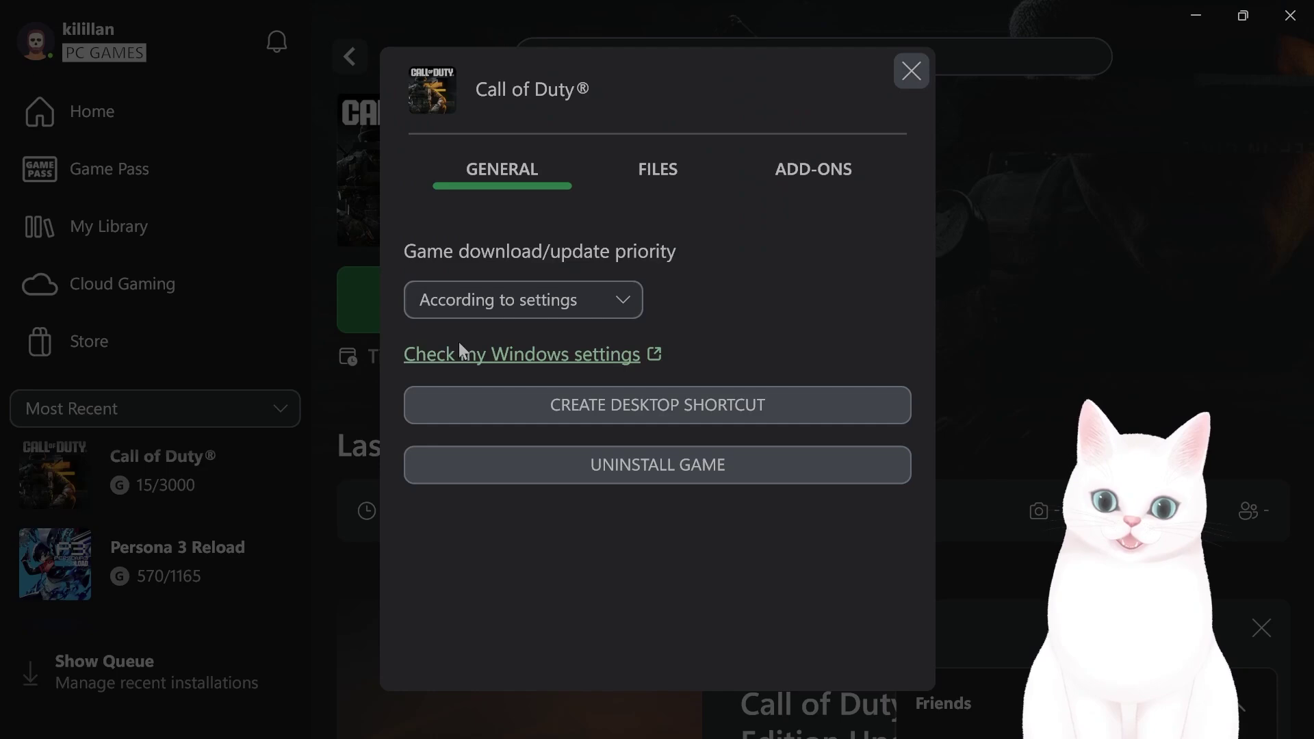
{"action": "left_click", "coordinate": [657, 170]}
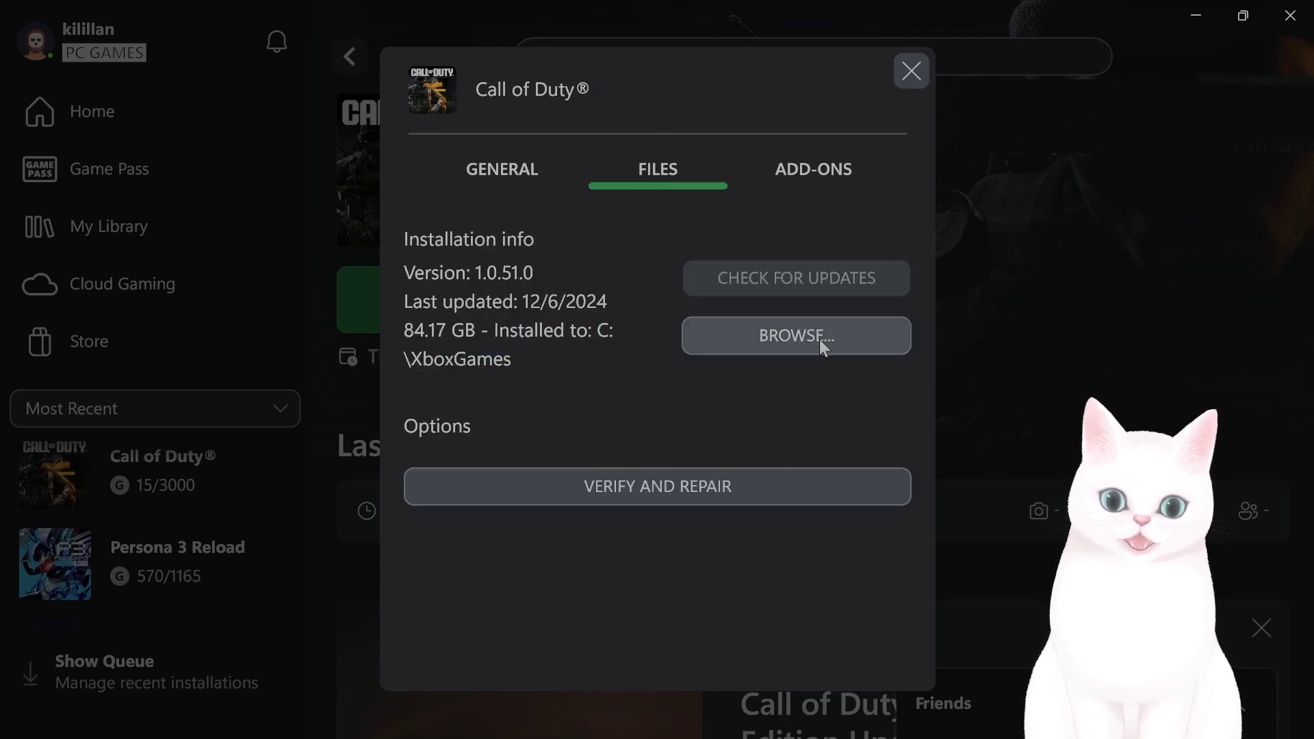
{"action": "left_click", "coordinate": [819, 337]}
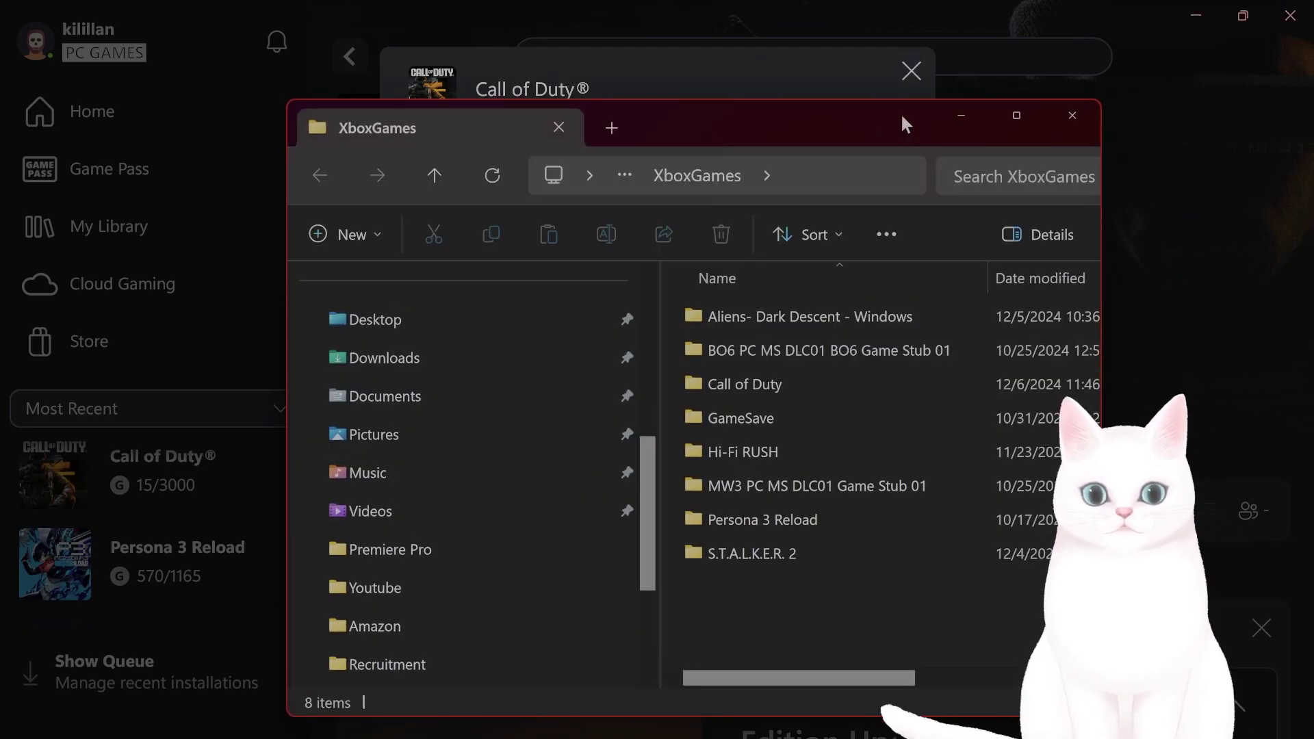
Open the Call of Duty folder and inspect the Content folder's advanced attributes without changing them.
{"action": "double_click", "coordinate": [852, 126]}
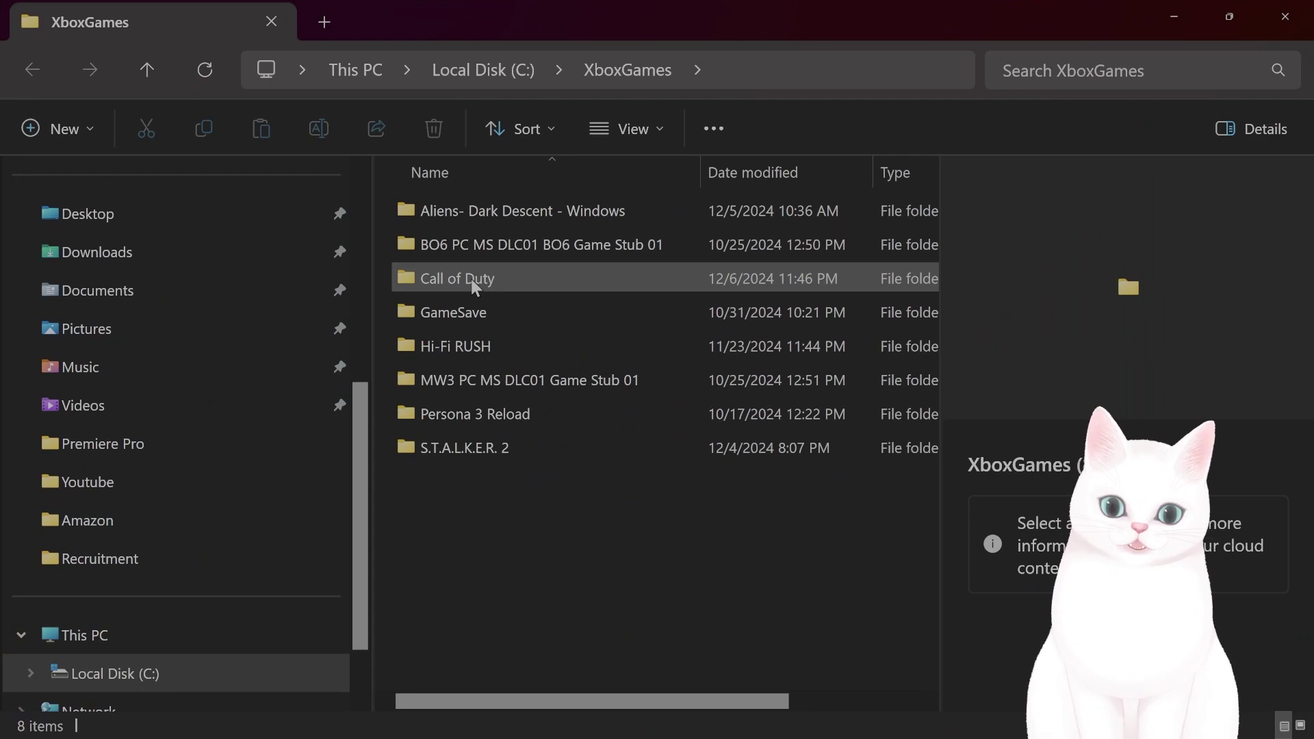
{"action": "mouse_move", "coordinate": [458, 278]}
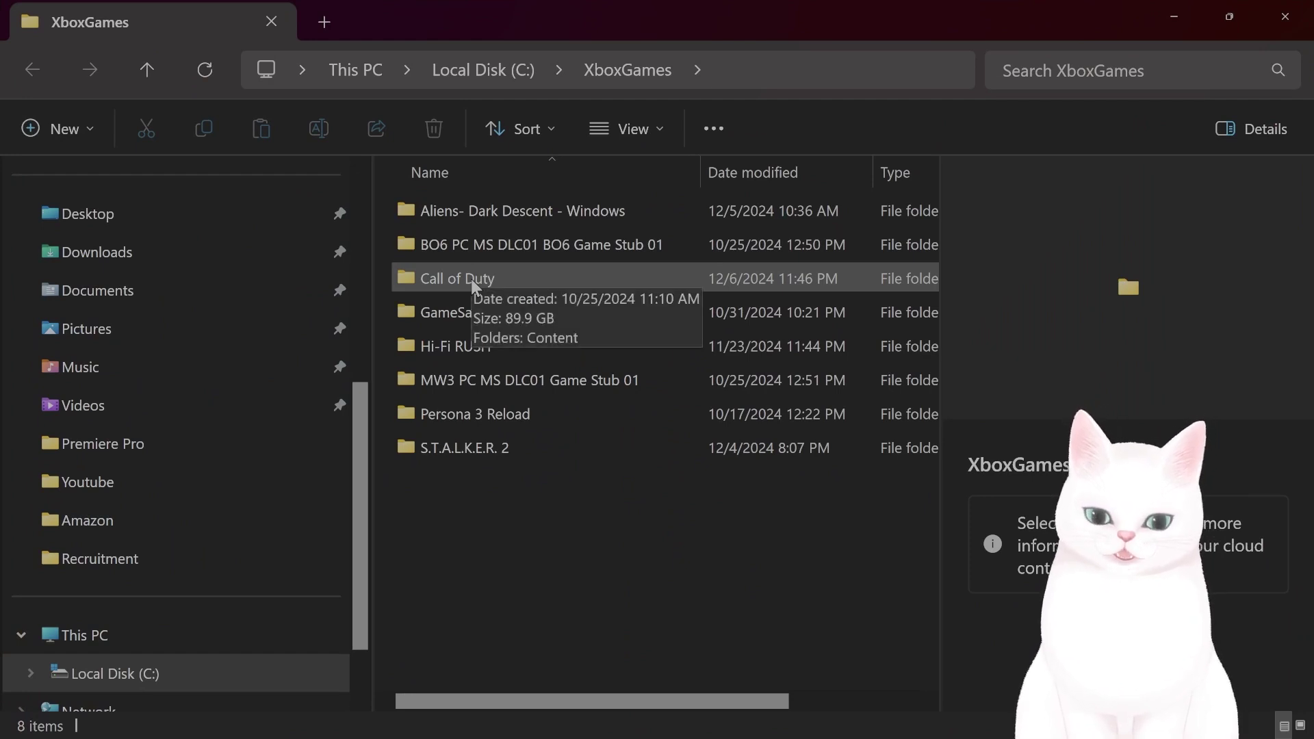
{"action": "double_click", "coordinate": [471, 279]}
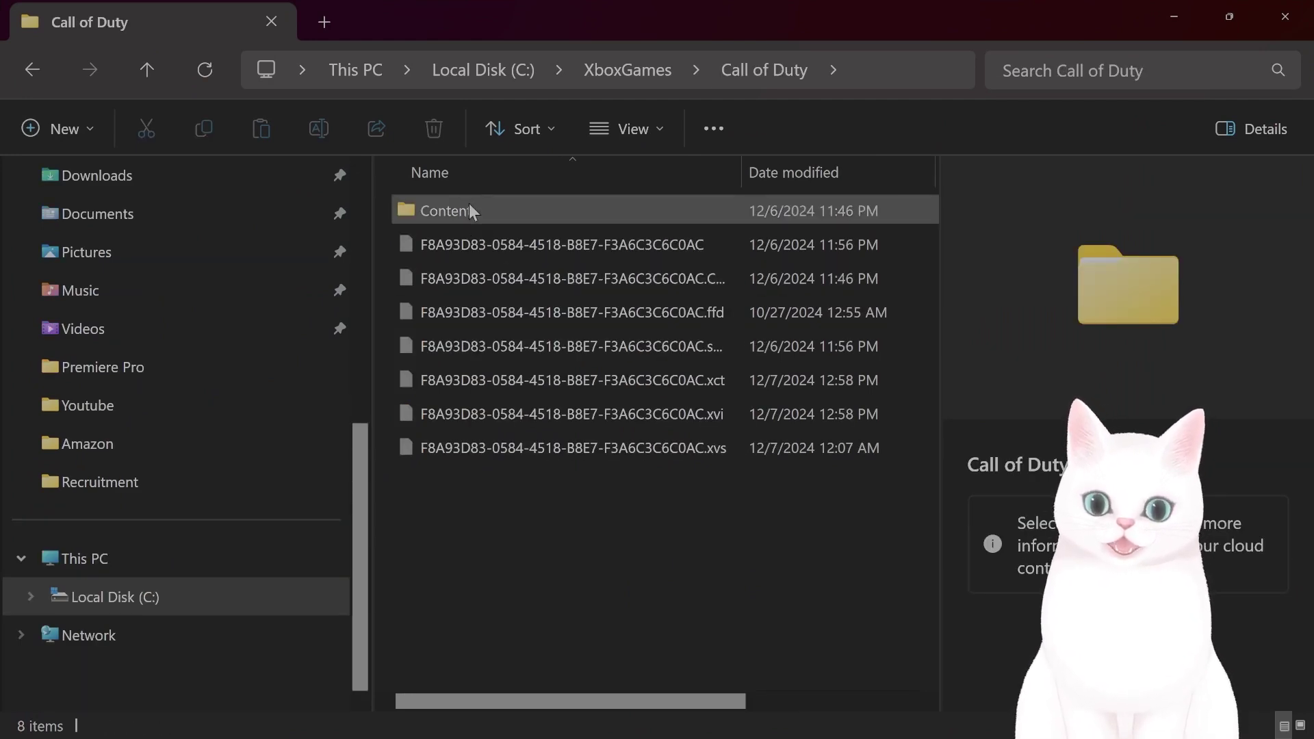
{"action": "right_click", "coordinate": [470, 204]}
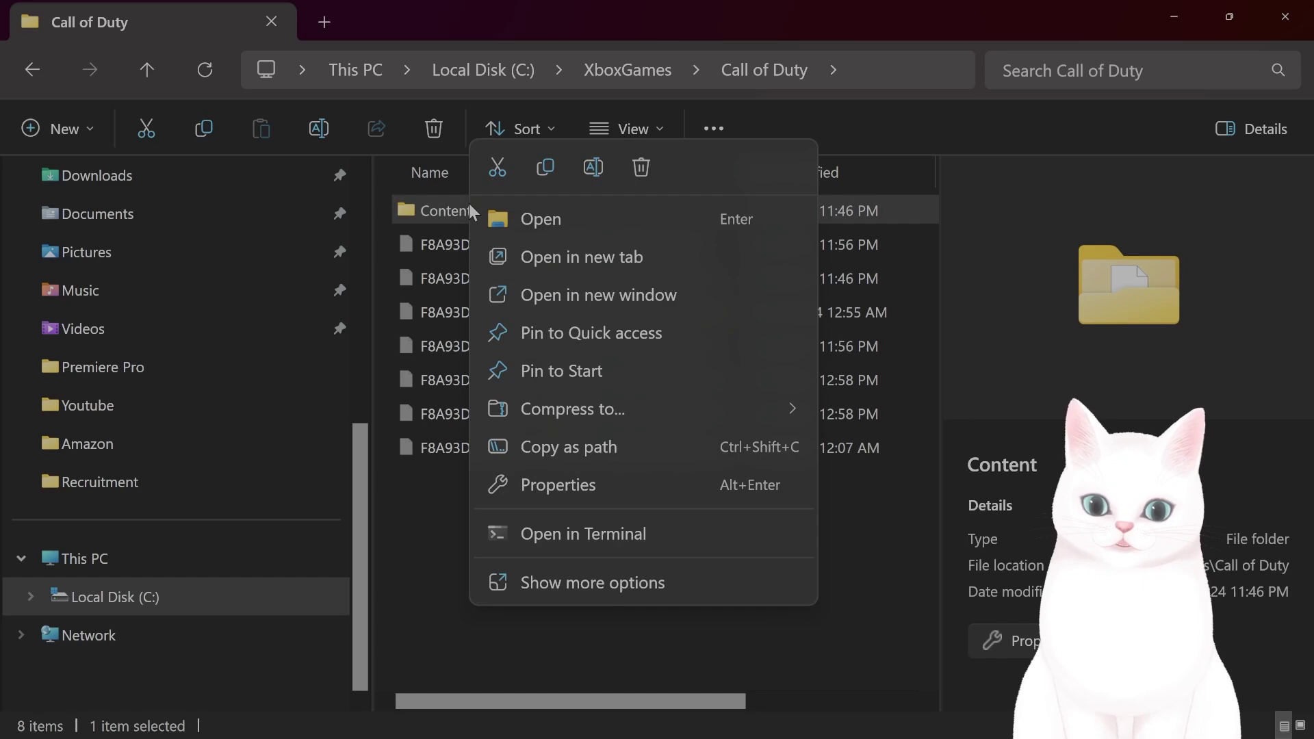
{"action": "left_click", "coordinate": [591, 487]}
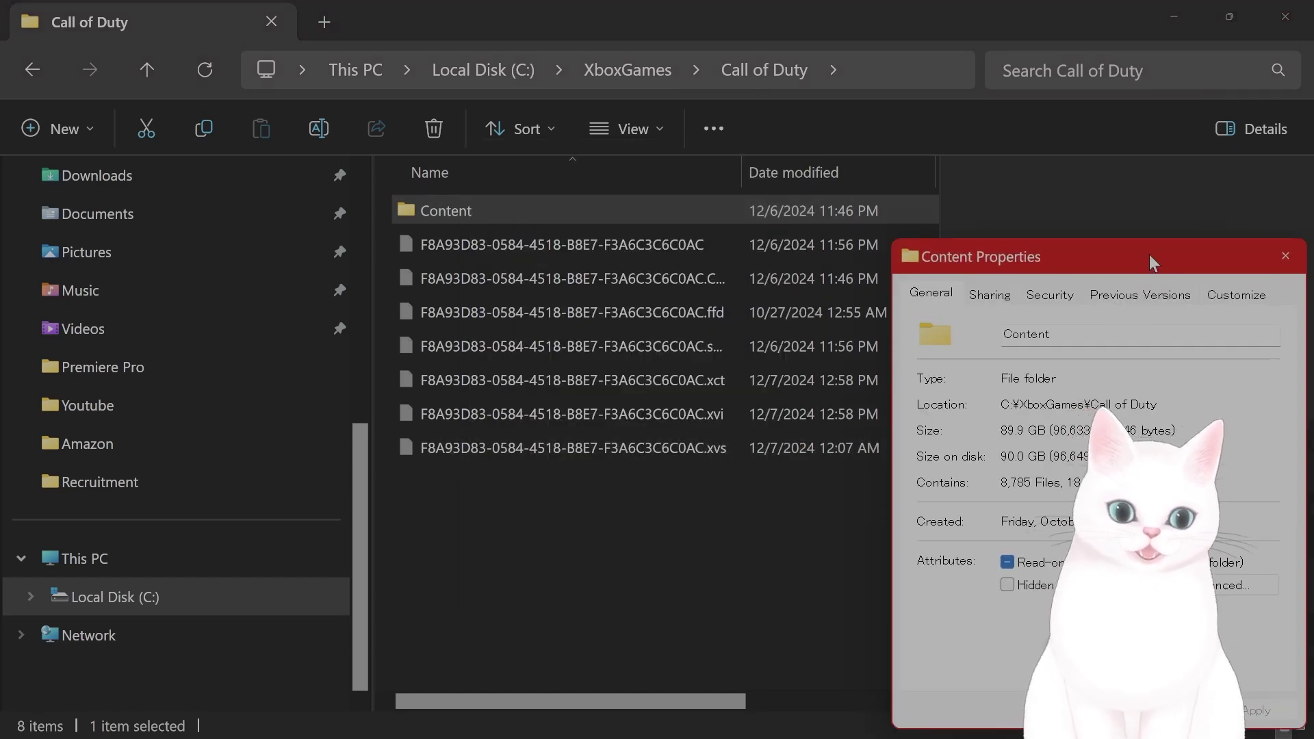
{"action": "left_click_drag", "start_coordinate": [1149, 253], "coordinate": [653, 149]}
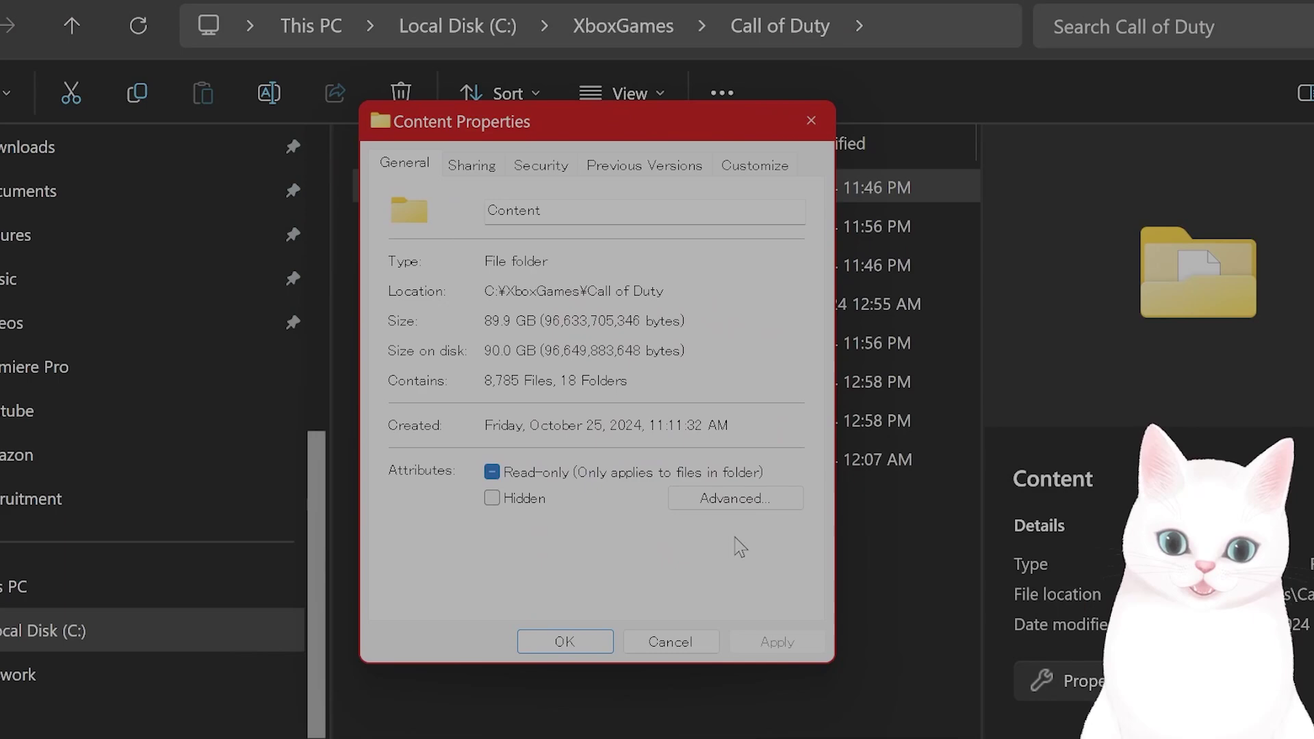
{"action": "left_click", "coordinate": [724, 483]}
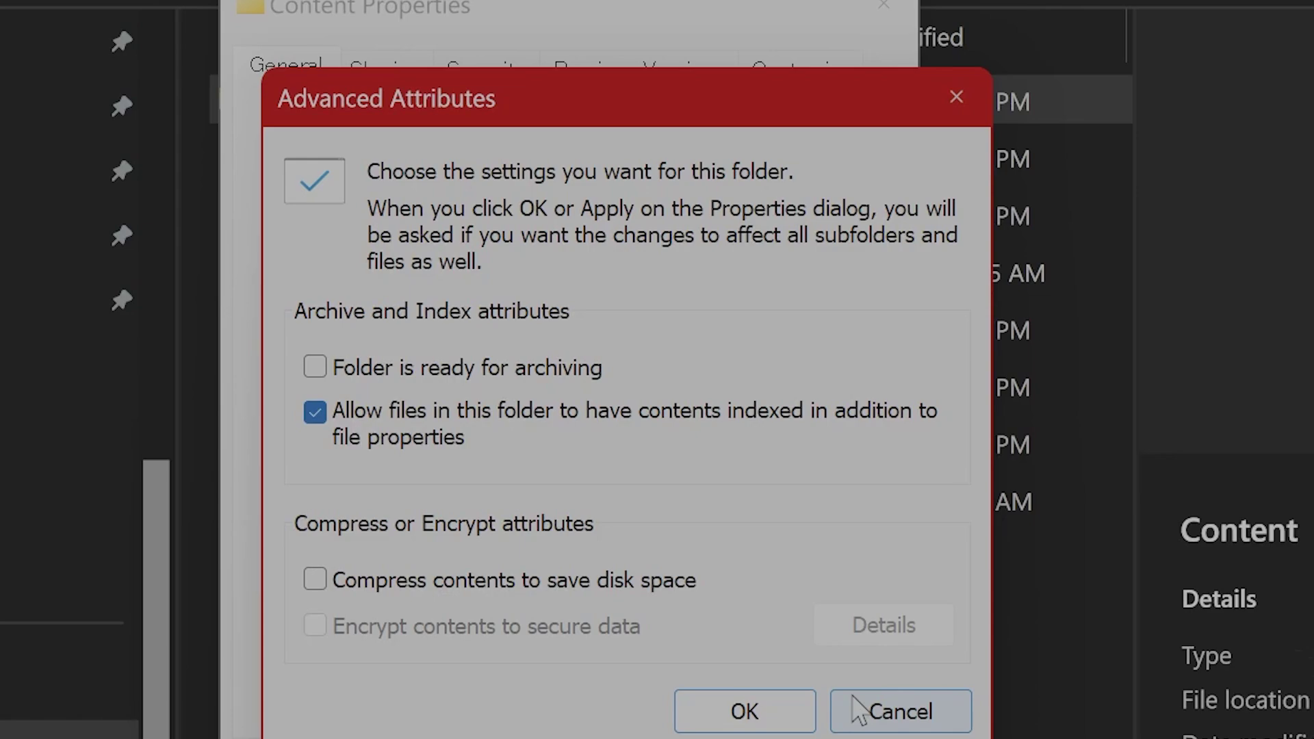
{"action": "left_click", "coordinate": [856, 708]}
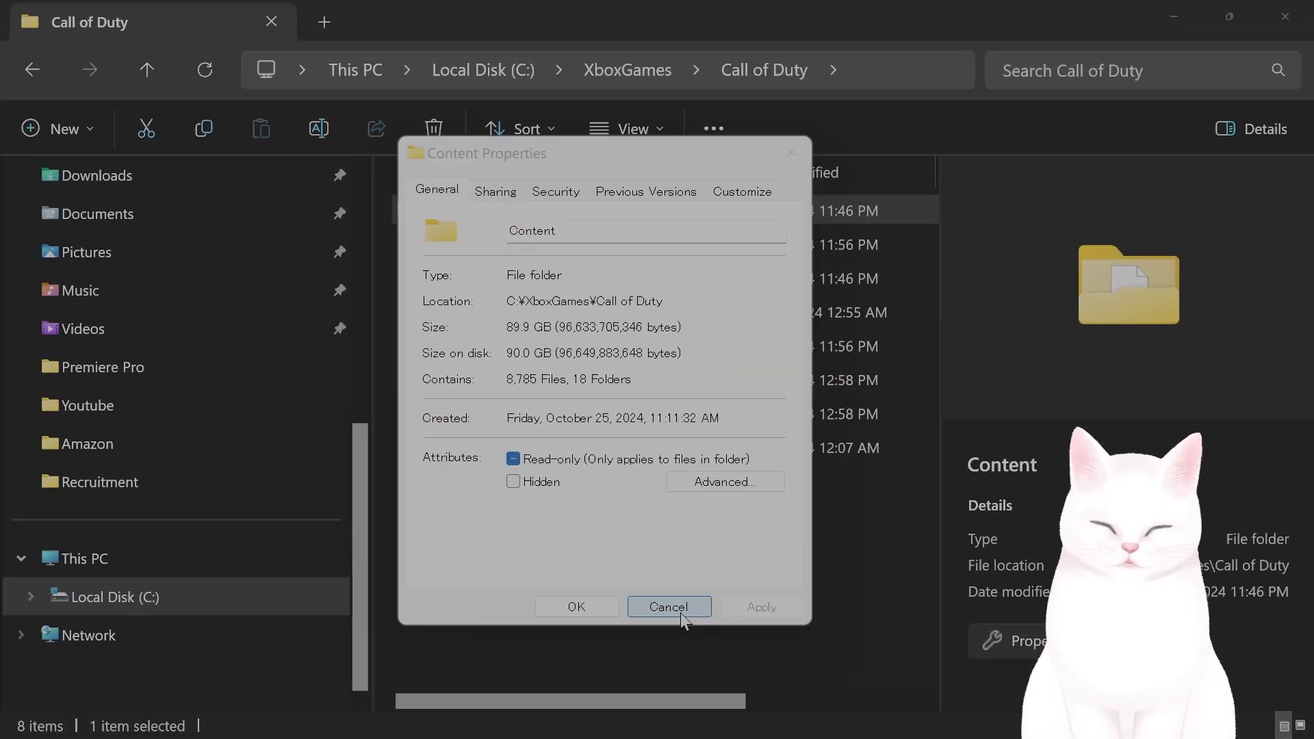
{"action": "left_click", "coordinate": [681, 613]}
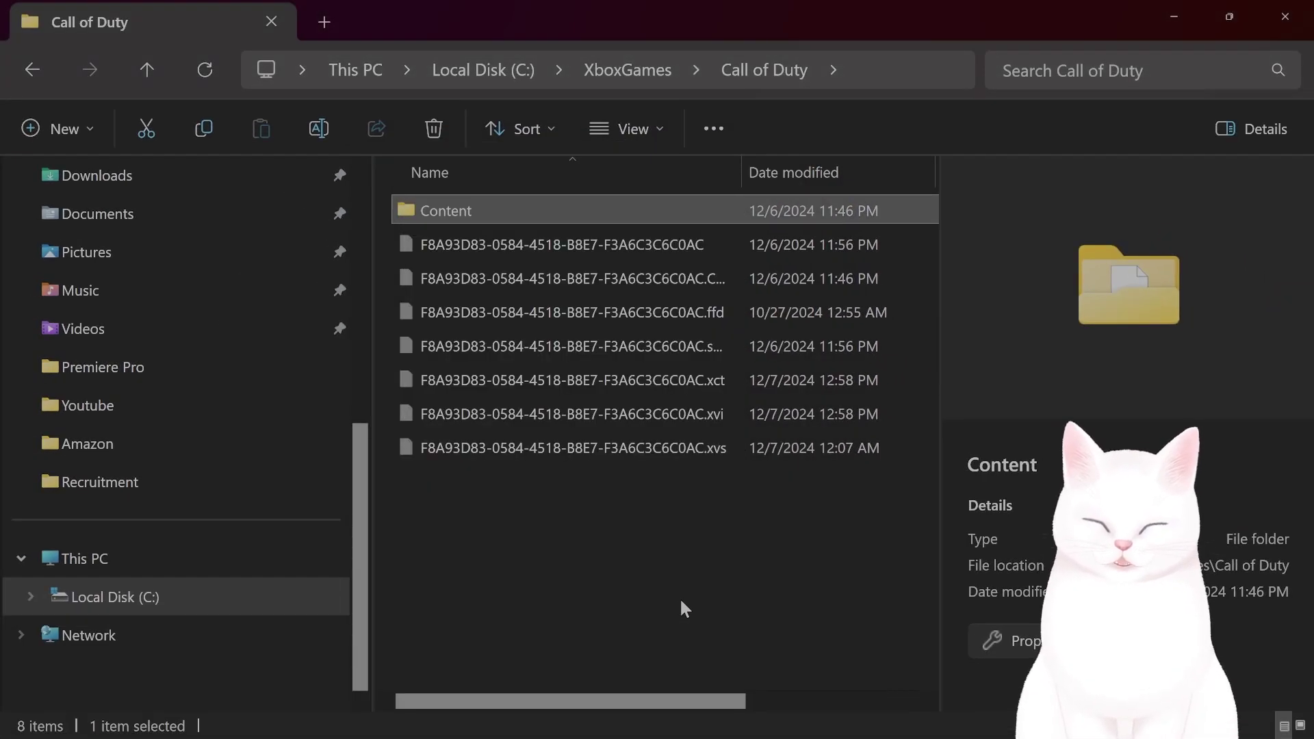
Close File Explorer and the Files dialog, then open Call of Duty's context menu.
{"action": "left_click", "coordinate": [1190, 18]}
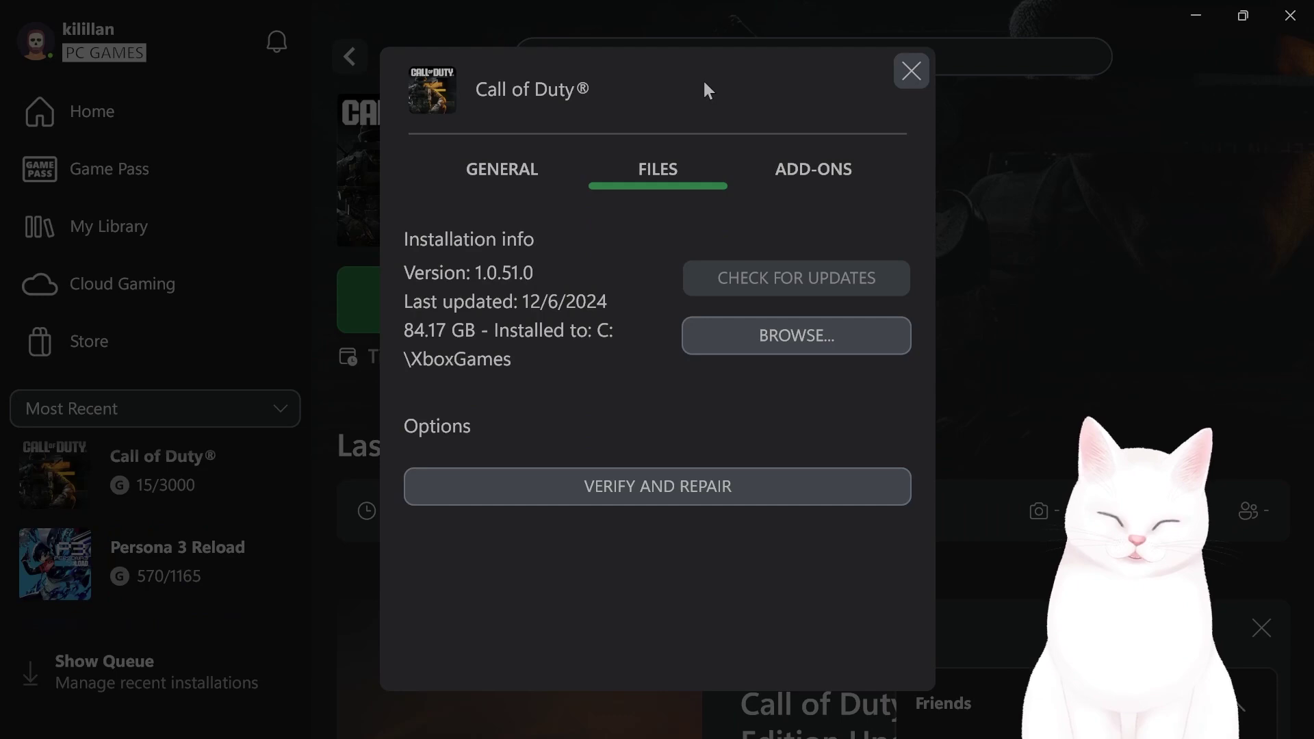
{"action": "left_click", "coordinate": [911, 71]}
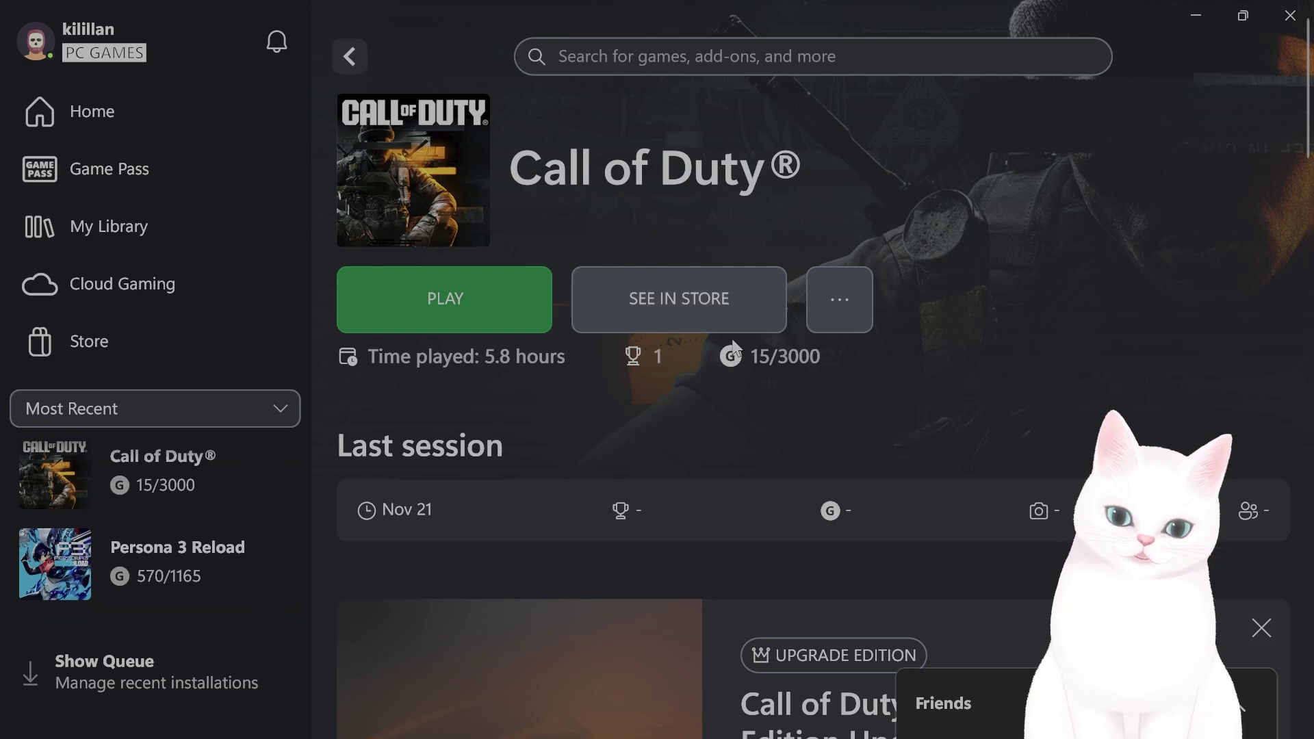
{"action": "right_click", "coordinate": [225, 456]}
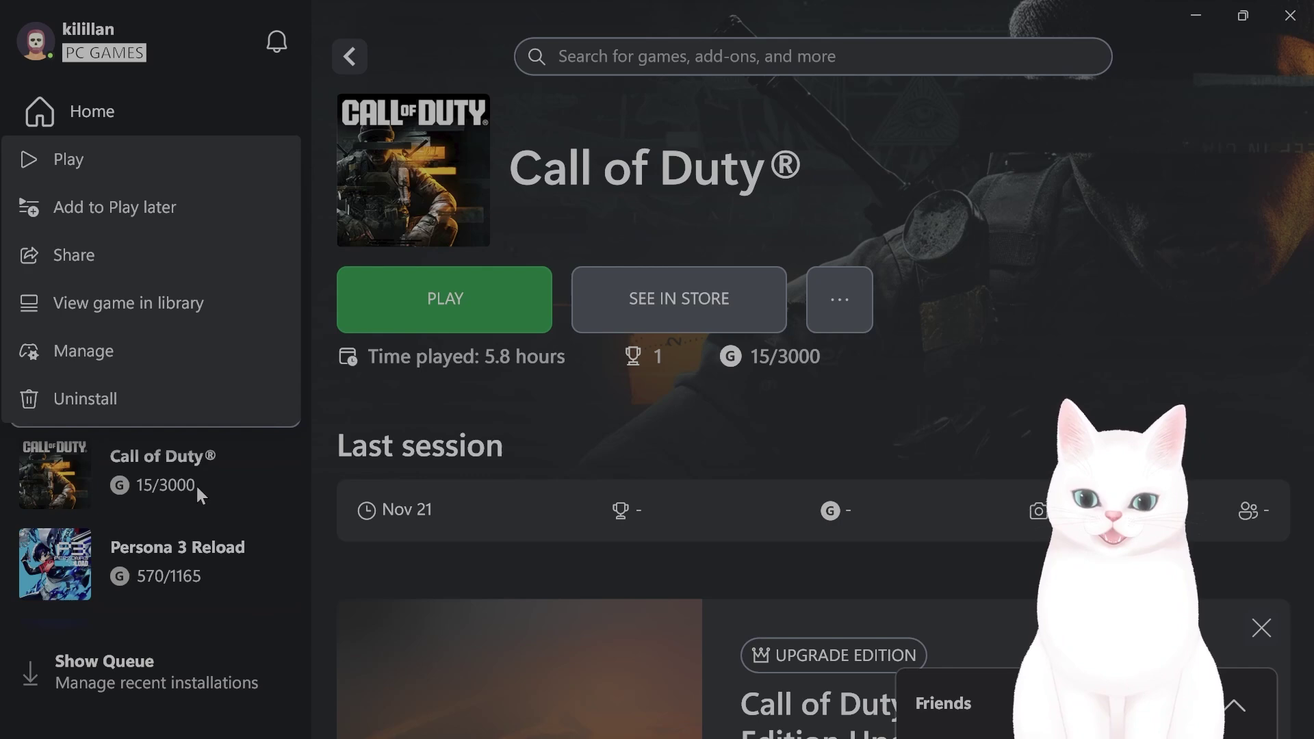
Reopen Call of Duty's Manage options, review its Files and Add-ons tabs, then close it.
{"action": "left_click", "coordinate": [190, 343]}
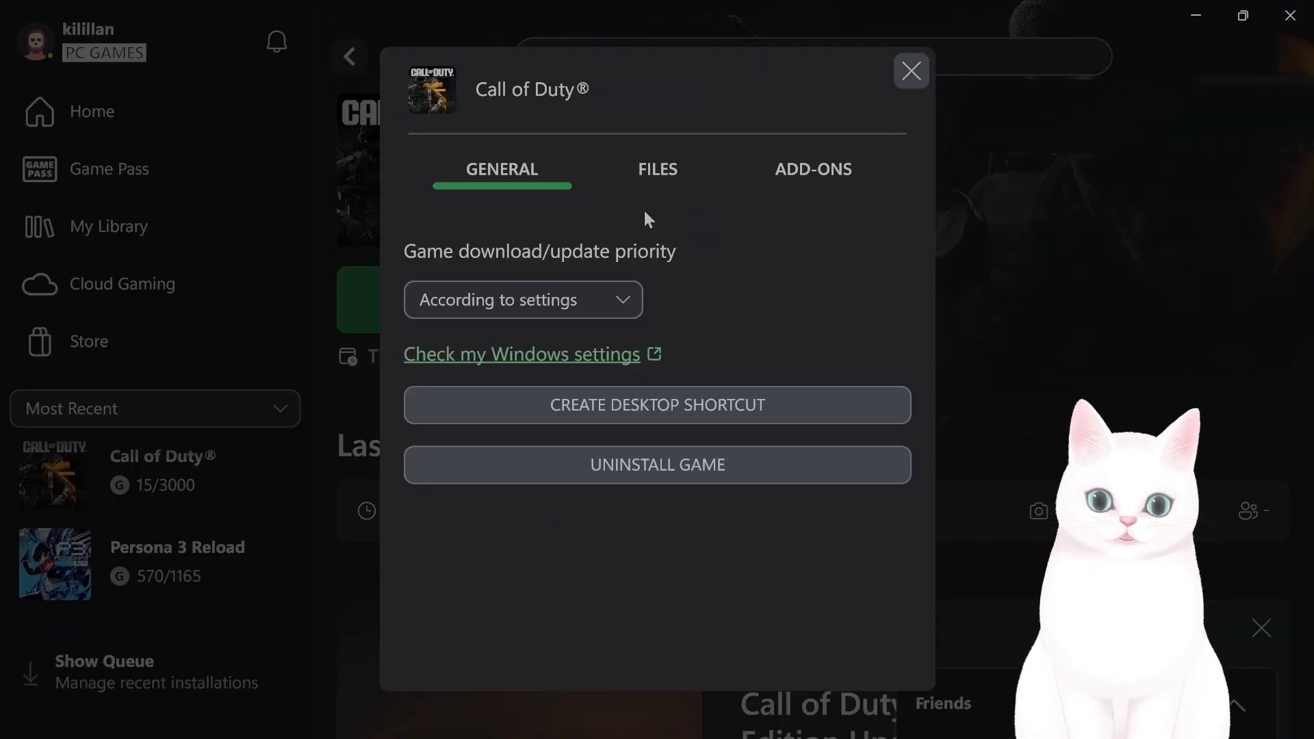
{"action": "left_click", "coordinate": [656, 172]}
{"action": "left_click", "coordinate": [771, 169]}
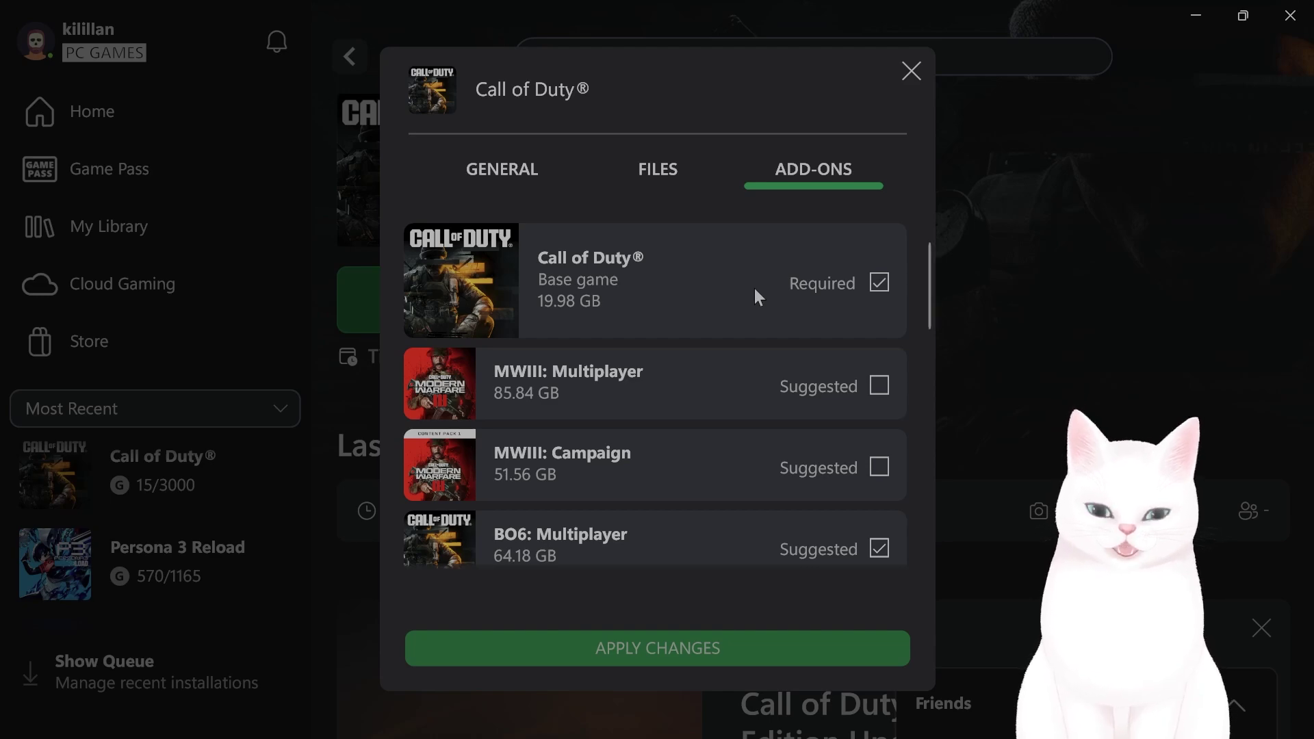
{"action": "scroll", "coordinate": [746, 308], "scroll_direction": "down", "scroll_amount": 1}
{"action": "scroll", "coordinate": [741, 329], "scroll_direction": "down", "scroll_amount": 3}
{"action": "scroll", "coordinate": [740, 345], "scroll_direction": "up", "scroll_amount": 1}
{"action": "scroll", "coordinate": [742, 349], "scroll_direction": "up", "scroll_amount": 2}
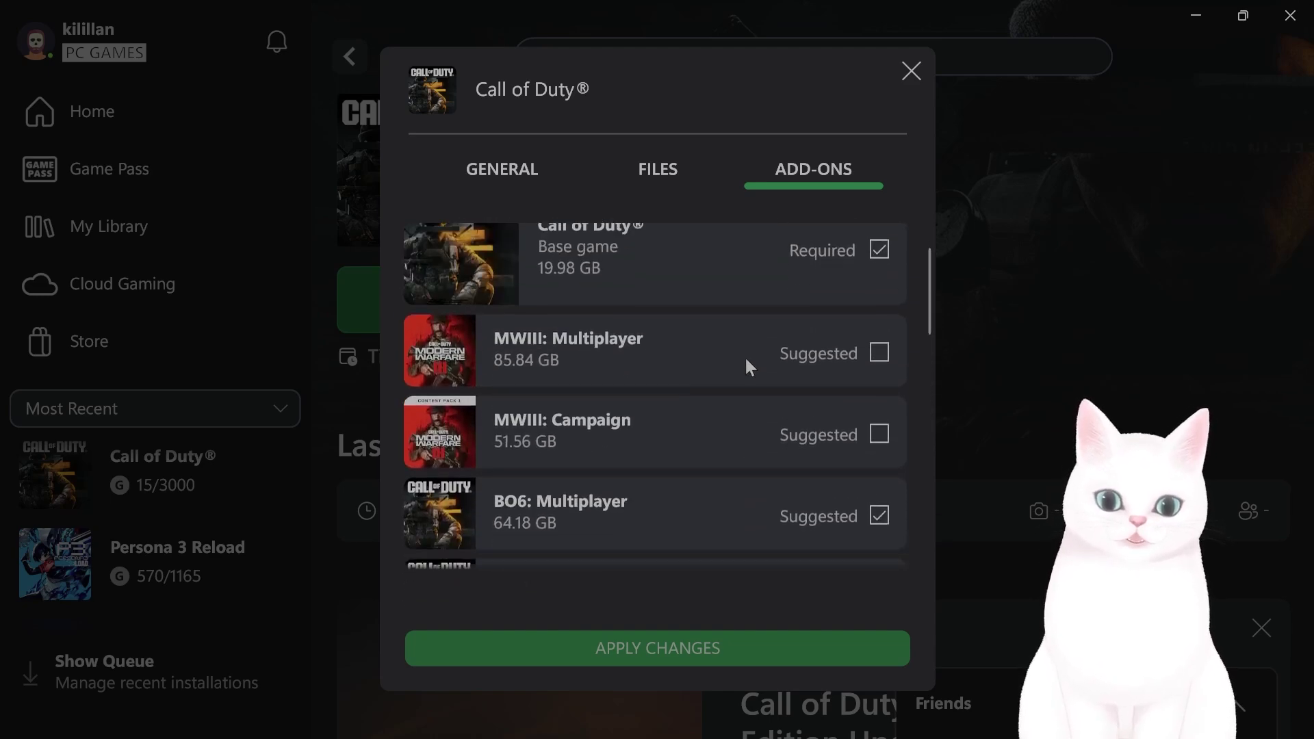
{"action": "scroll", "coordinate": [739, 354], "scroll_direction": "down", "scroll_amount": 5}
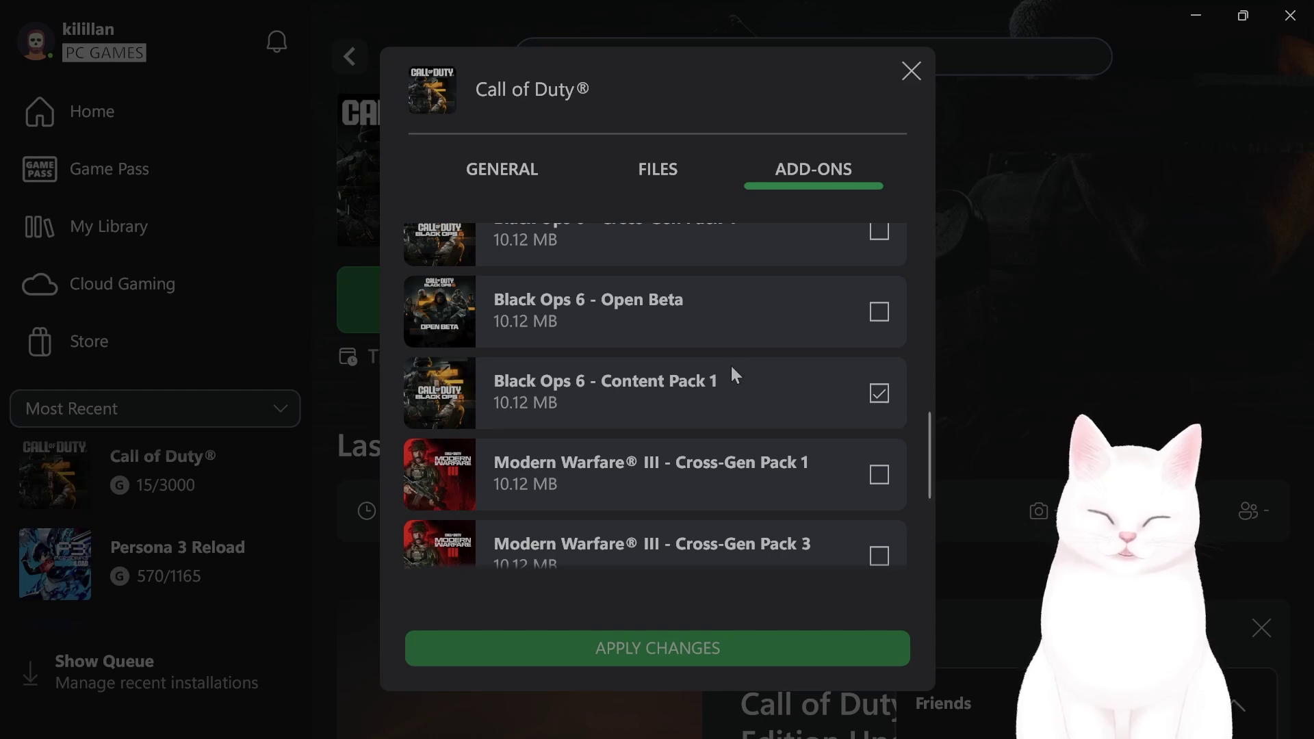
{"action": "left_click", "coordinate": [910, 73]}
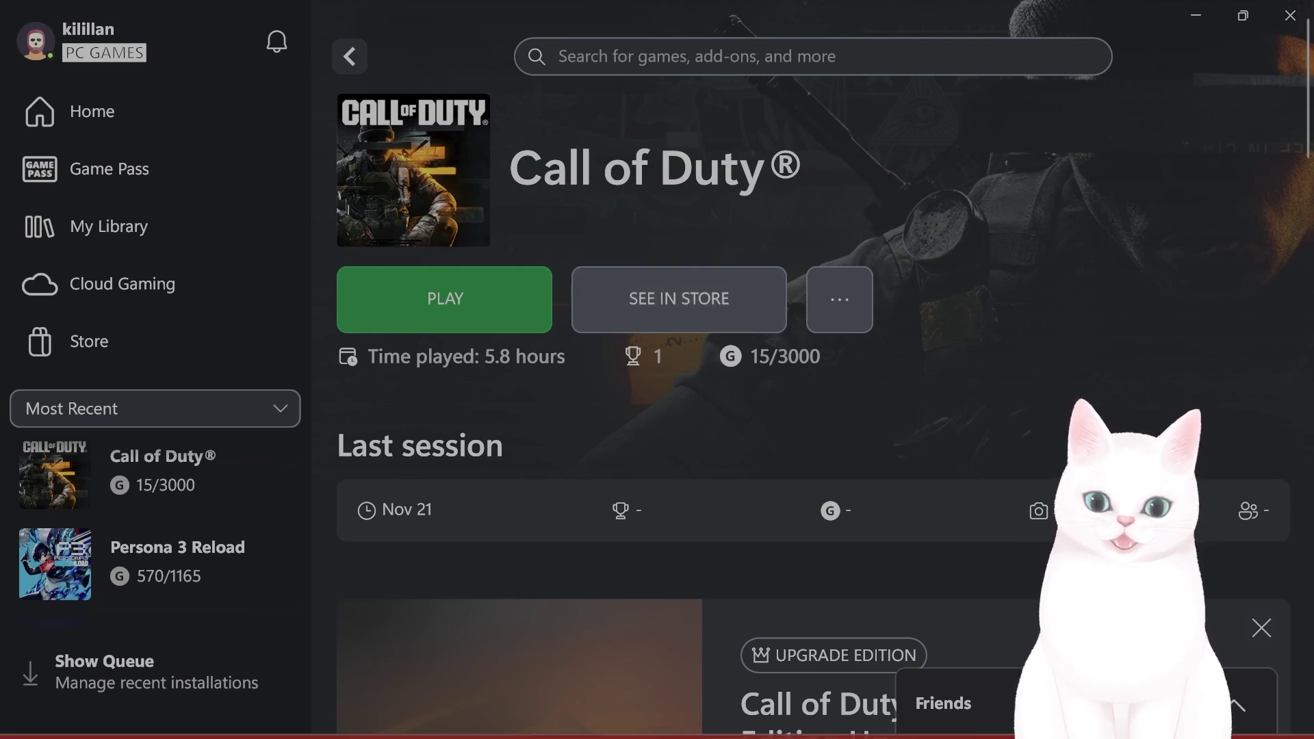
Open the Installed apps list in Windows Settings.
{"action": "left_click", "coordinate": [87, 730]}
{"action": "type", "text": "settings"}
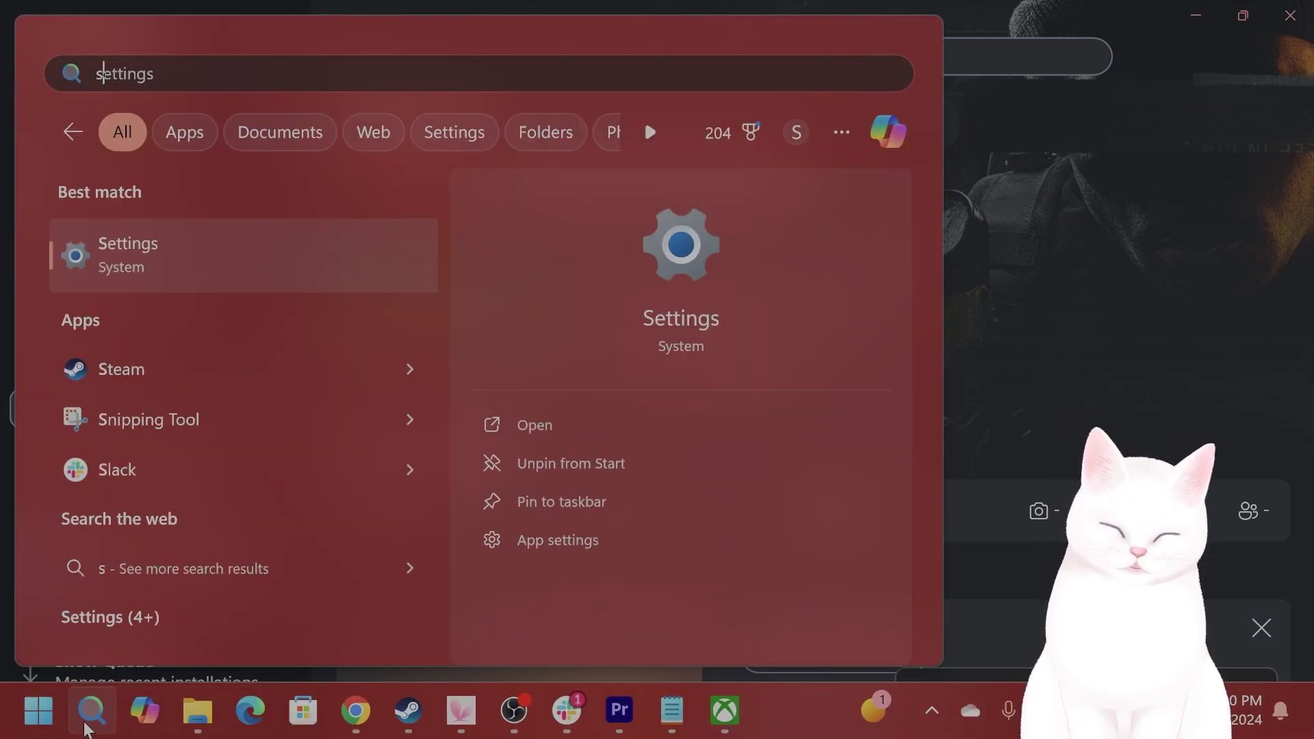
{"action": "left_click", "coordinate": [195, 253]}
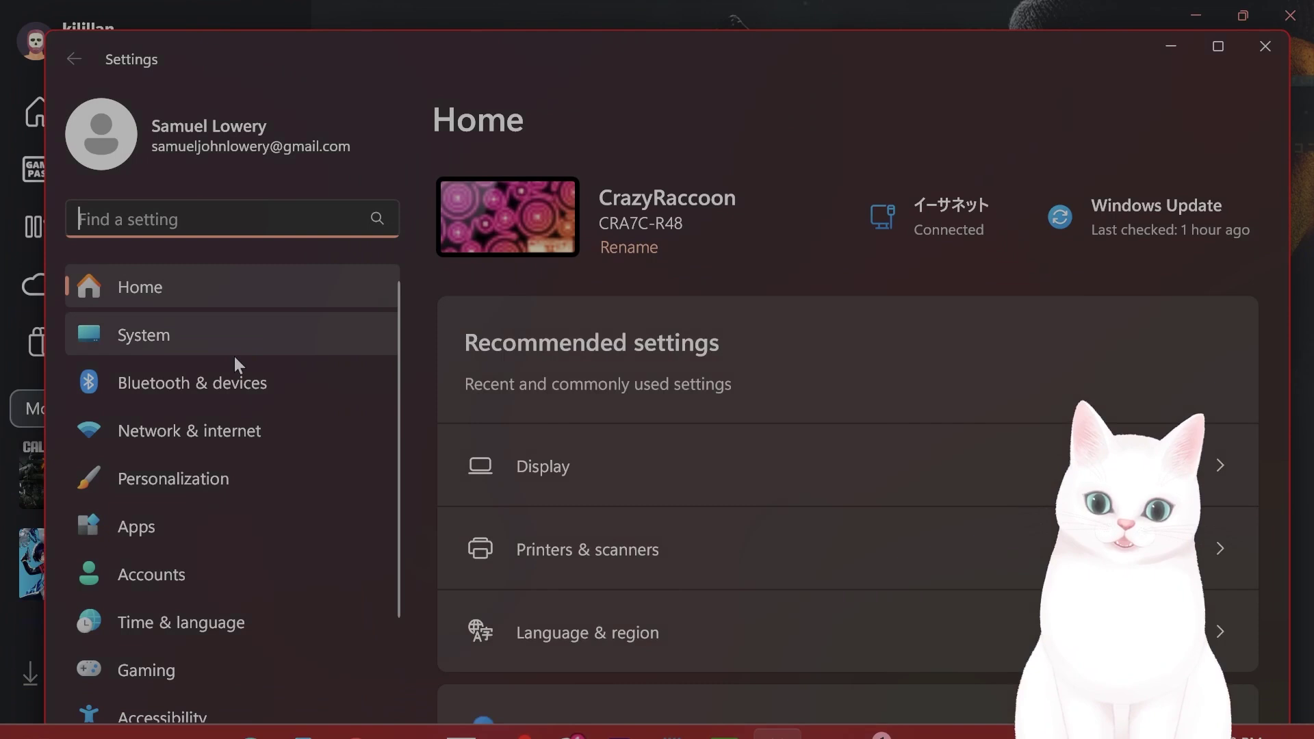
{"action": "left_click", "coordinate": [224, 538]}
{"action": "left_click", "coordinate": [842, 213]}
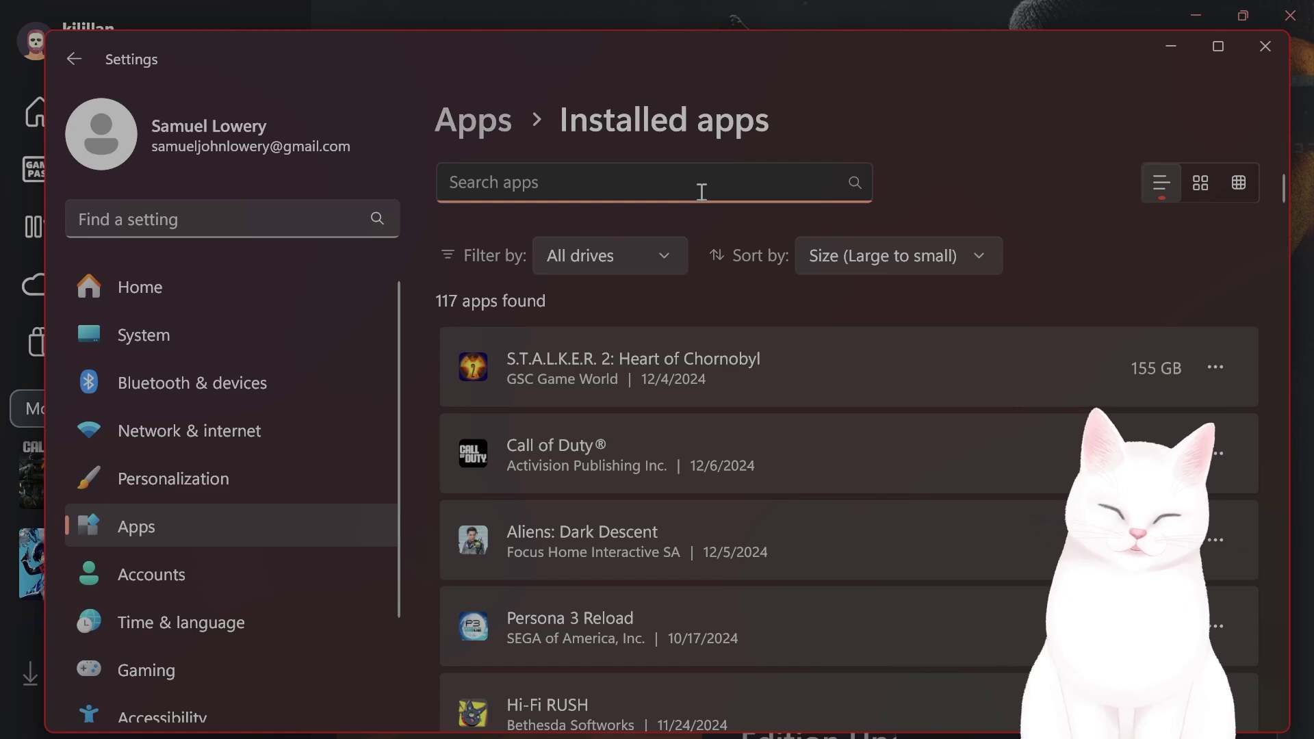
{"action": "type", "text": "vanguar"}
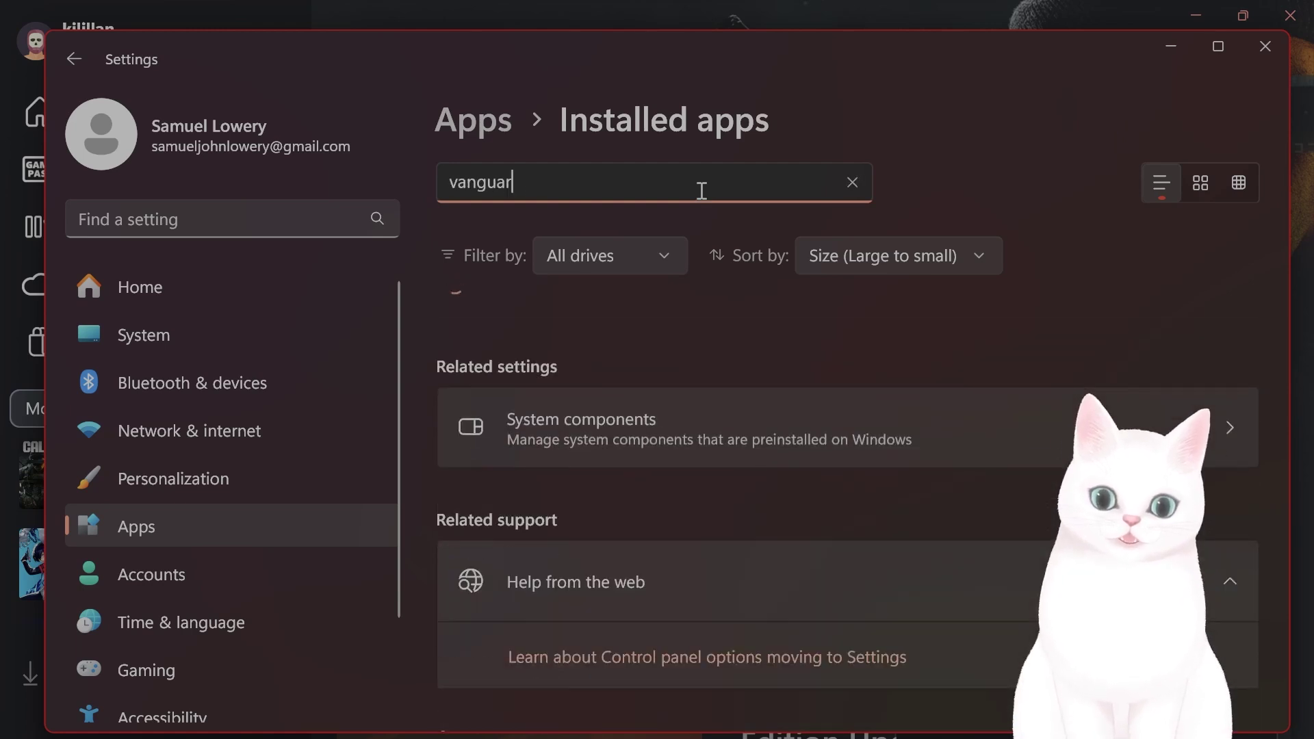
{"action": "type", "text": "d"}
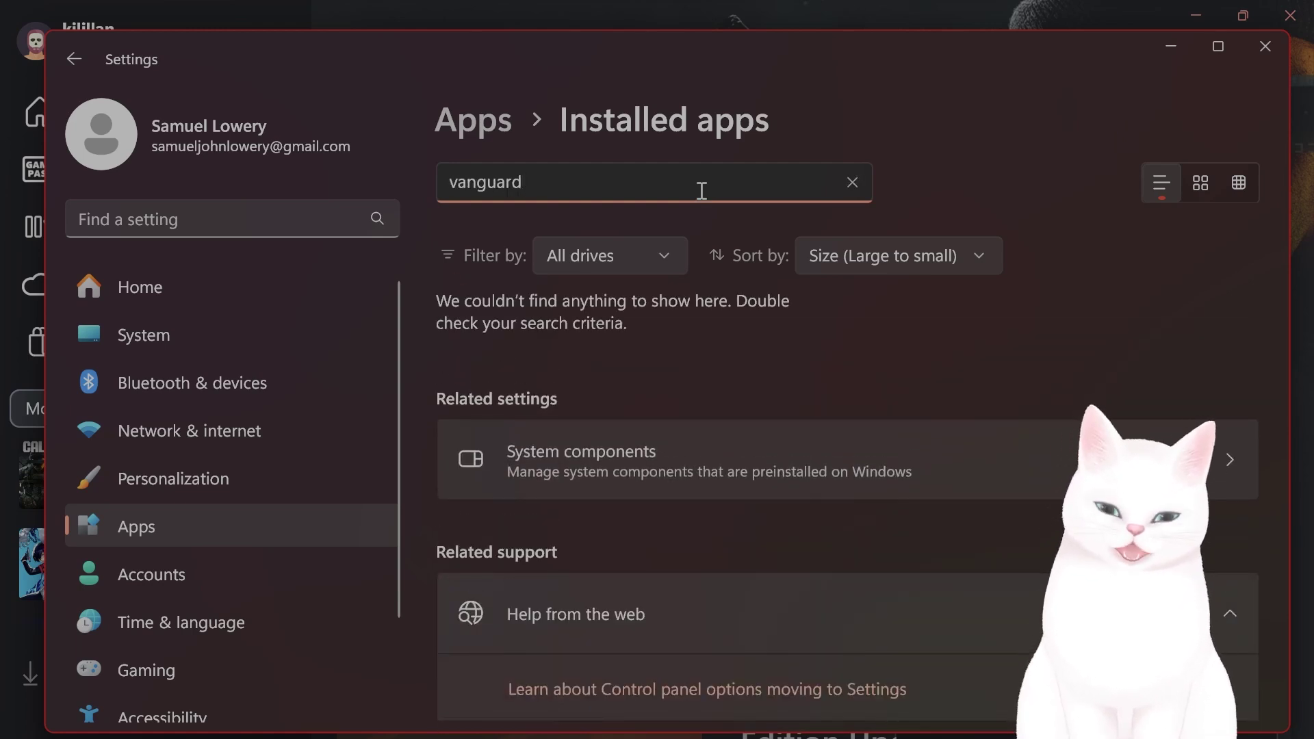
Clear the 'vanguard' app search and close Settings.
{"action": "key", "text": "BackSpace"}
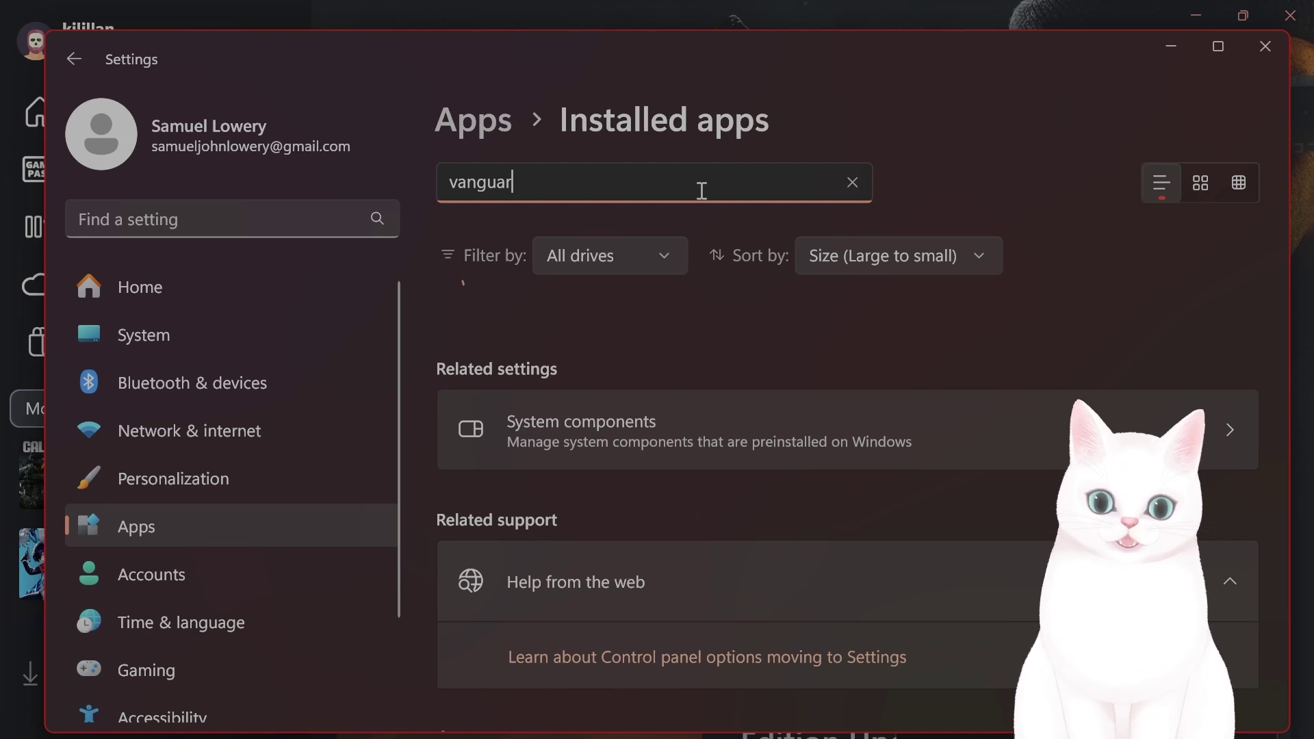
{"action": "key", "text": "BackSpace"}
{"action": "key", "text": "BackSpace"}
{"action": "key", "text": "BackSpace"}
{"action": "key", "text": "BackSpace"}
{"action": "key", "text": "BackSpace"}
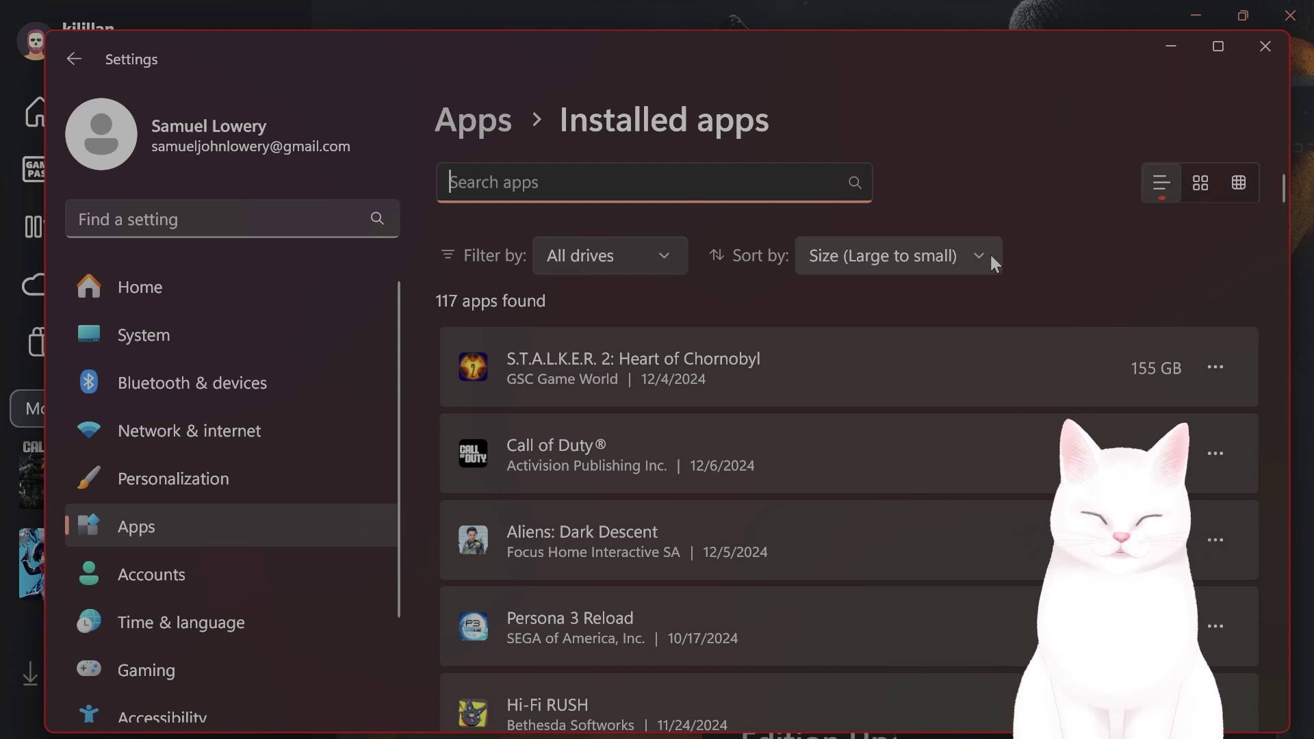
{"action": "left_click", "coordinate": [1271, 47]}
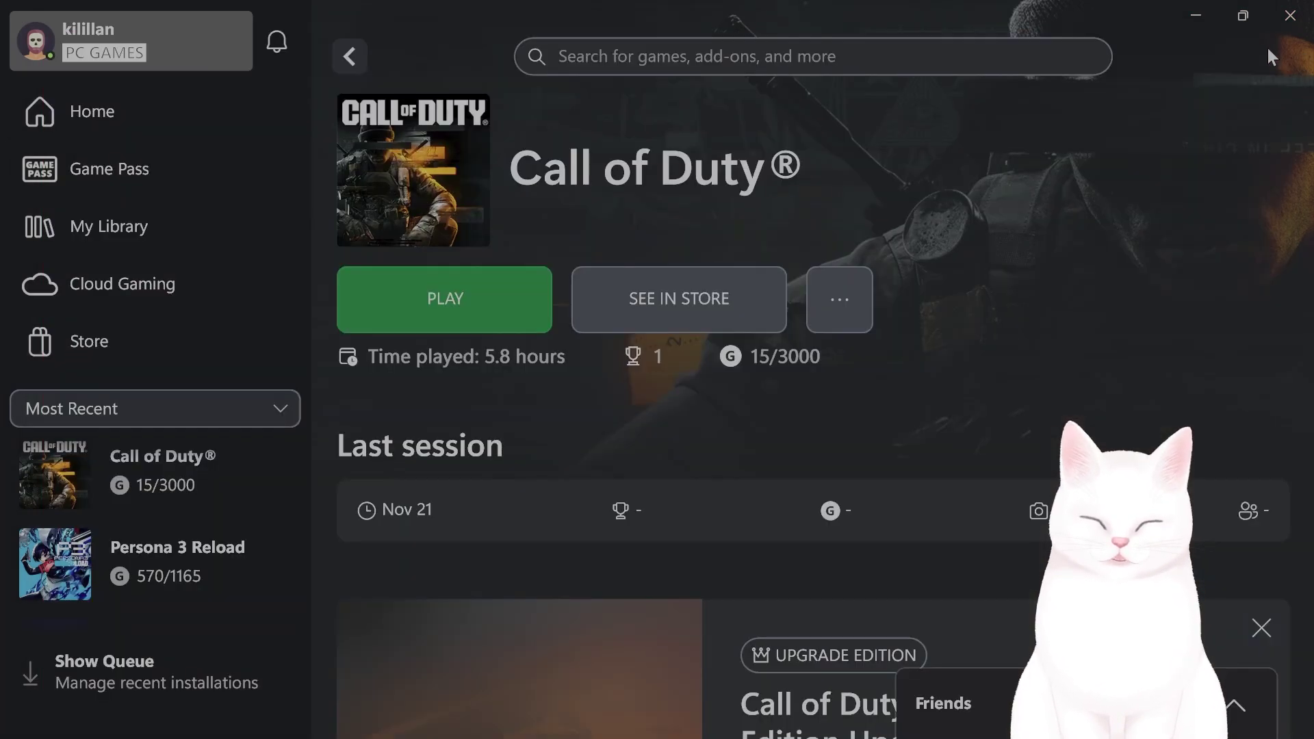
Minimize the Xbox app and launch Registry Editor as administrator from Windows Search.
{"action": "left_click", "coordinate": [1194, 15]}
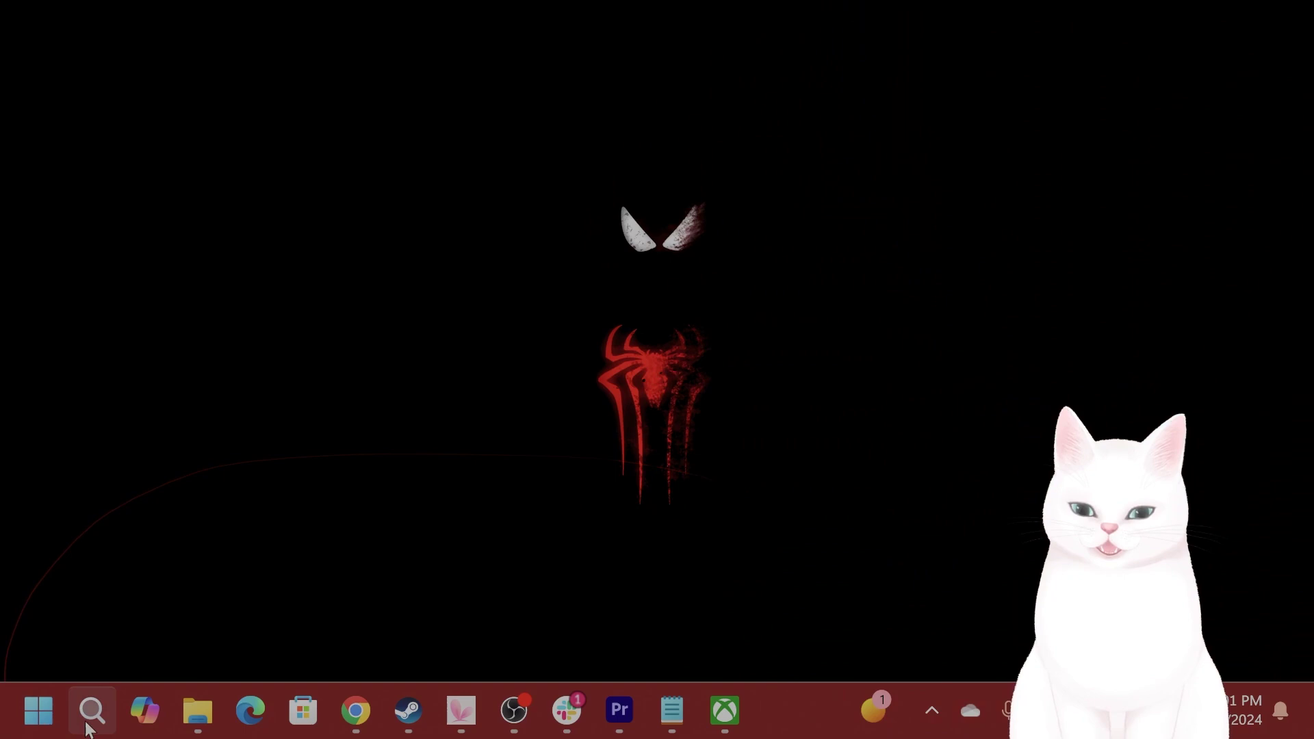
{"action": "left_click", "coordinate": [89, 723]}
{"action": "type", "text": "reg"}
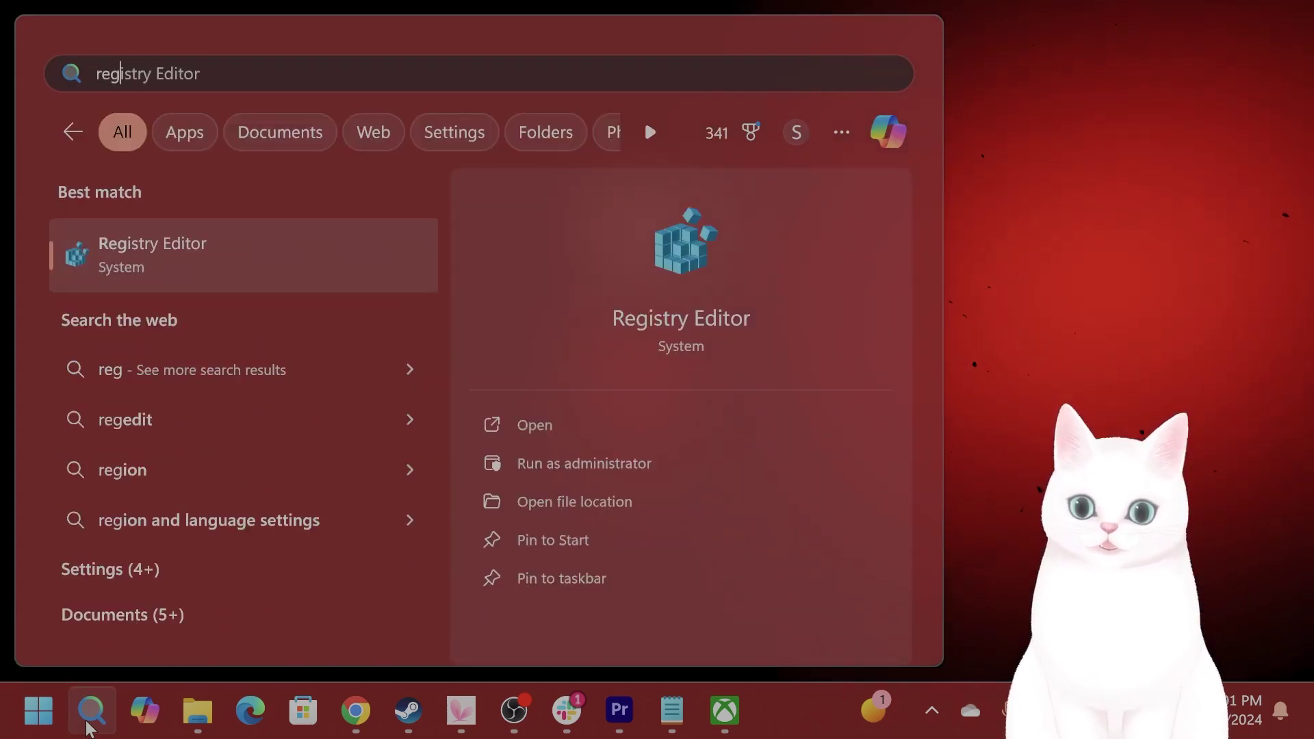
{"action": "type", "text": "ed"}
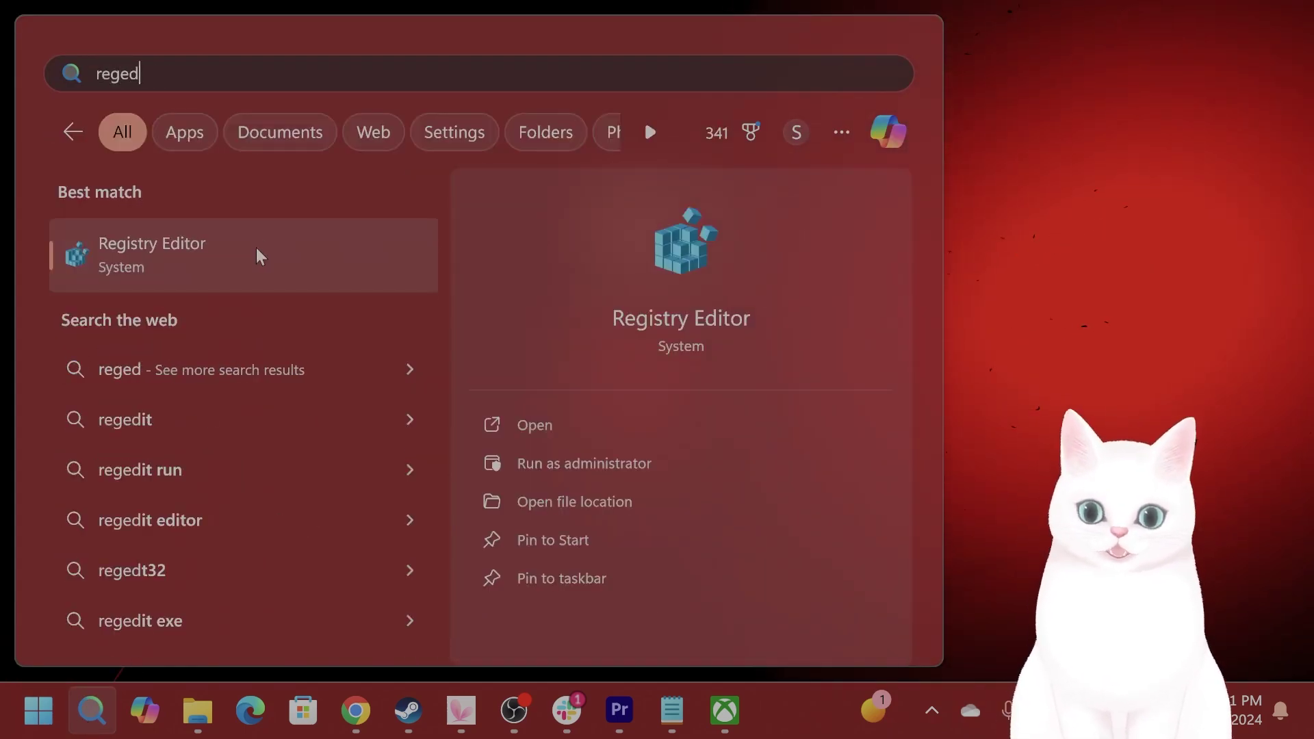
{"action": "right_click", "coordinate": [260, 243]}
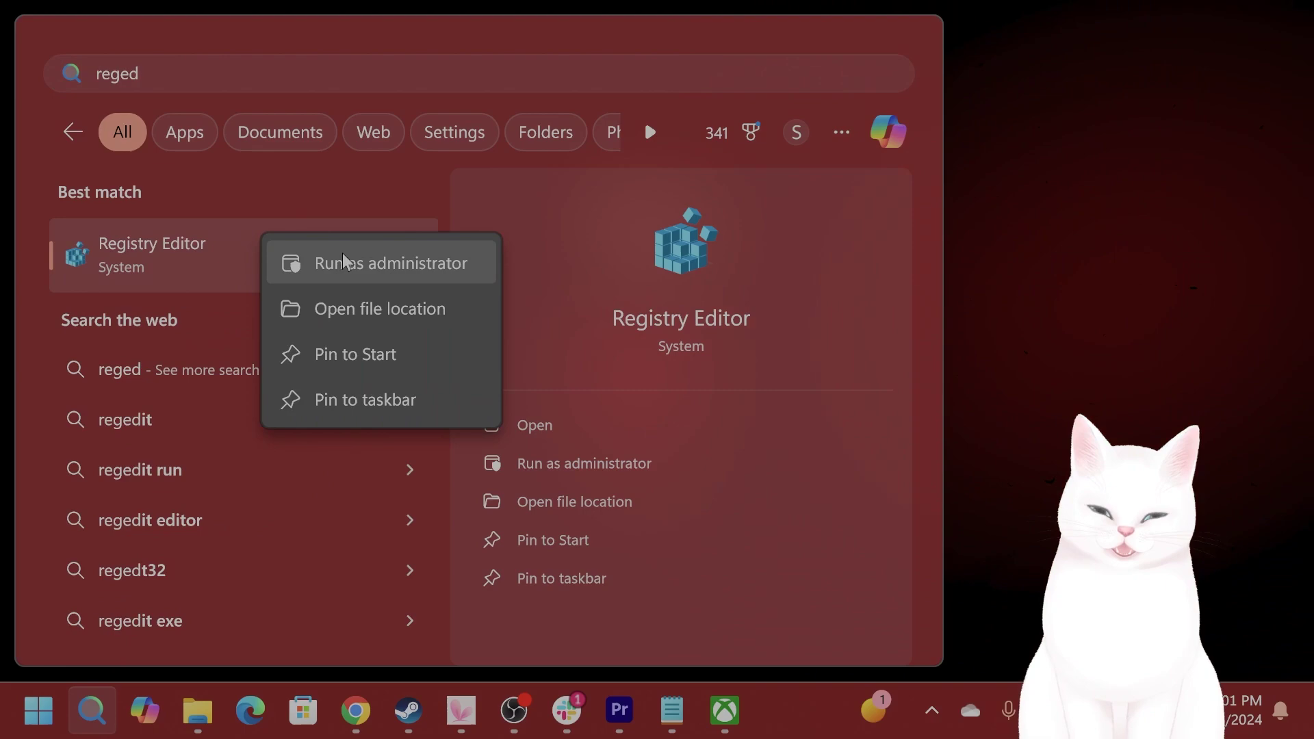
{"action": "left_click", "coordinate": [341, 253]}
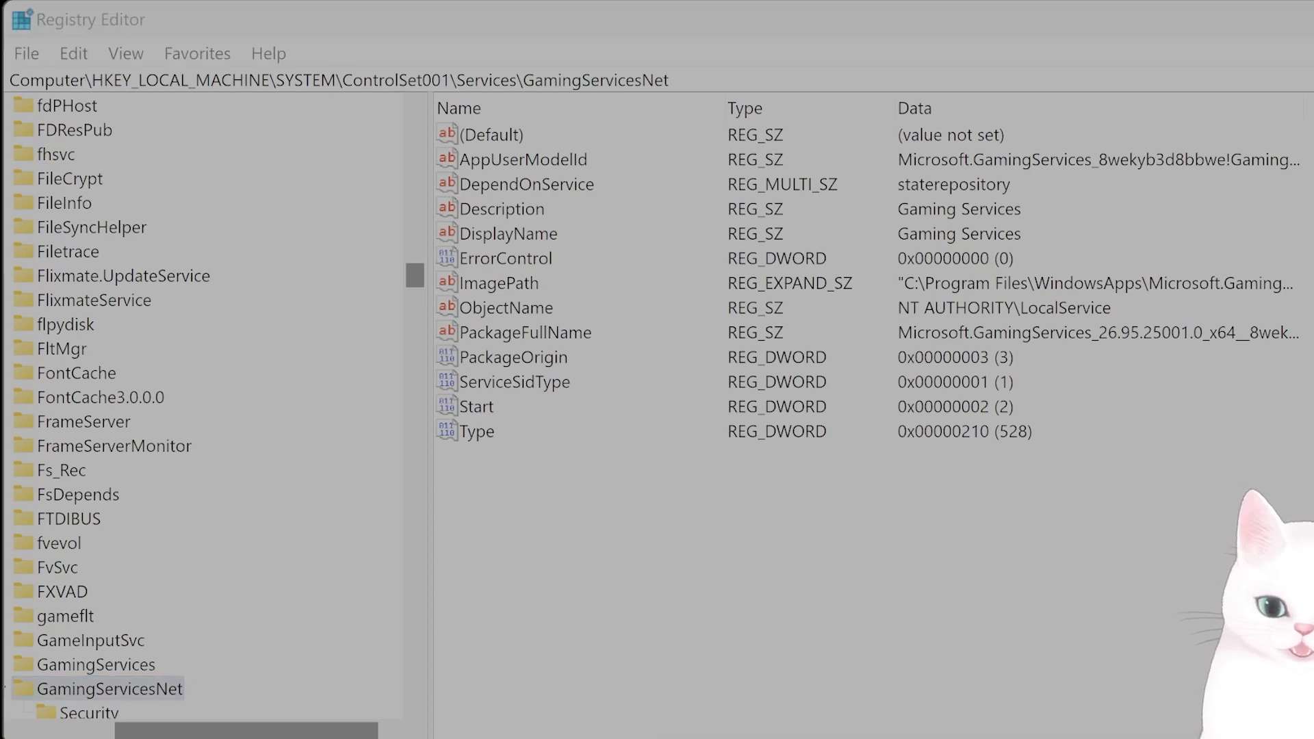
Copy the atvi-randgrid_msstore registry path from Notepad and navigate Registry Editor to it.
{"action": "key", "text": "alt+Tab"}
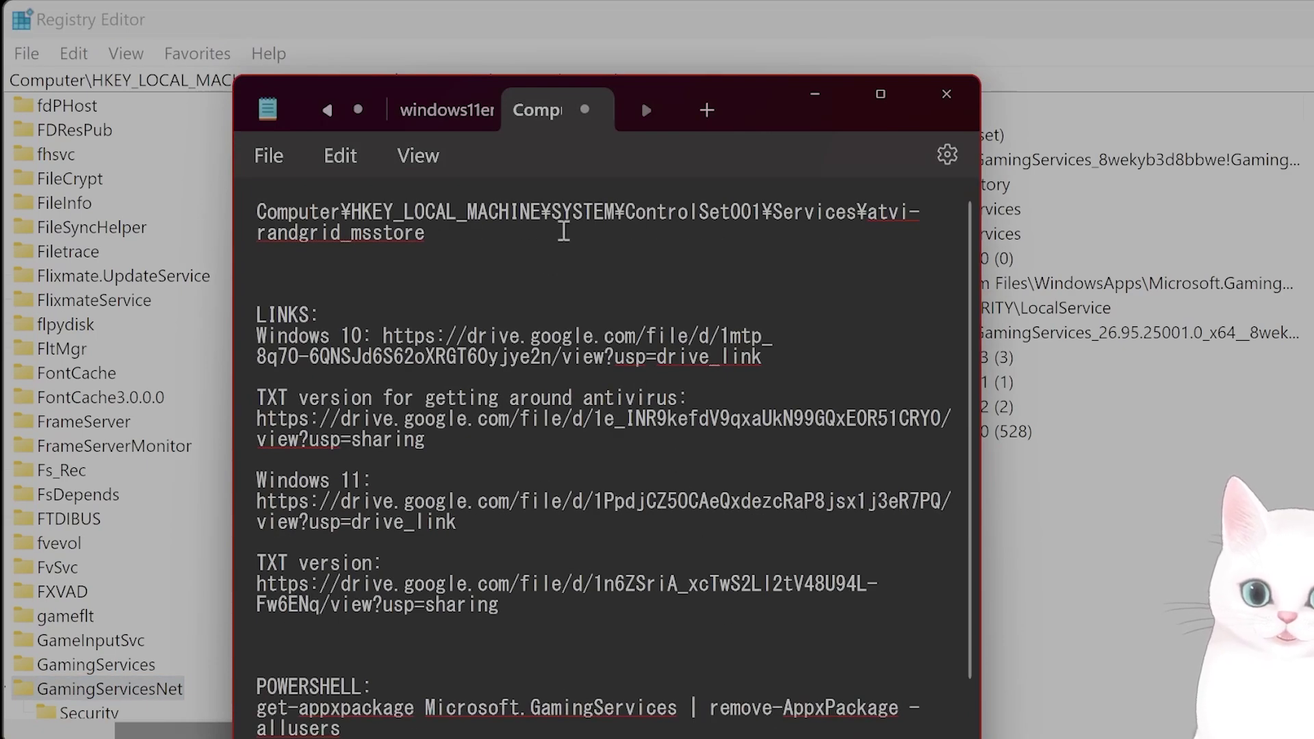
{"action": "left_click_drag", "start_coordinate": [494, 234], "coordinate": [257, 212]}
{"action": "key", "text": "ctrl+c"}
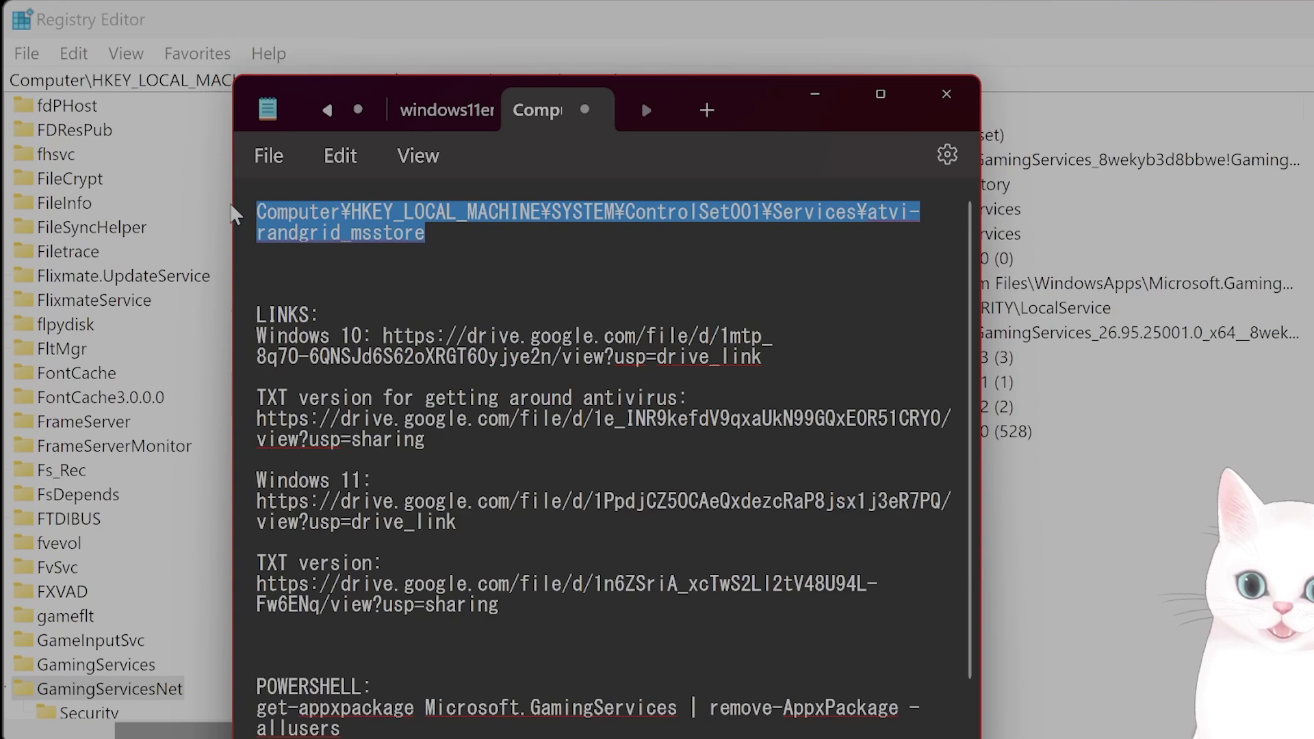
{"action": "left_click_drag", "start_coordinate": [750, 103], "coordinate": [914, 199]}
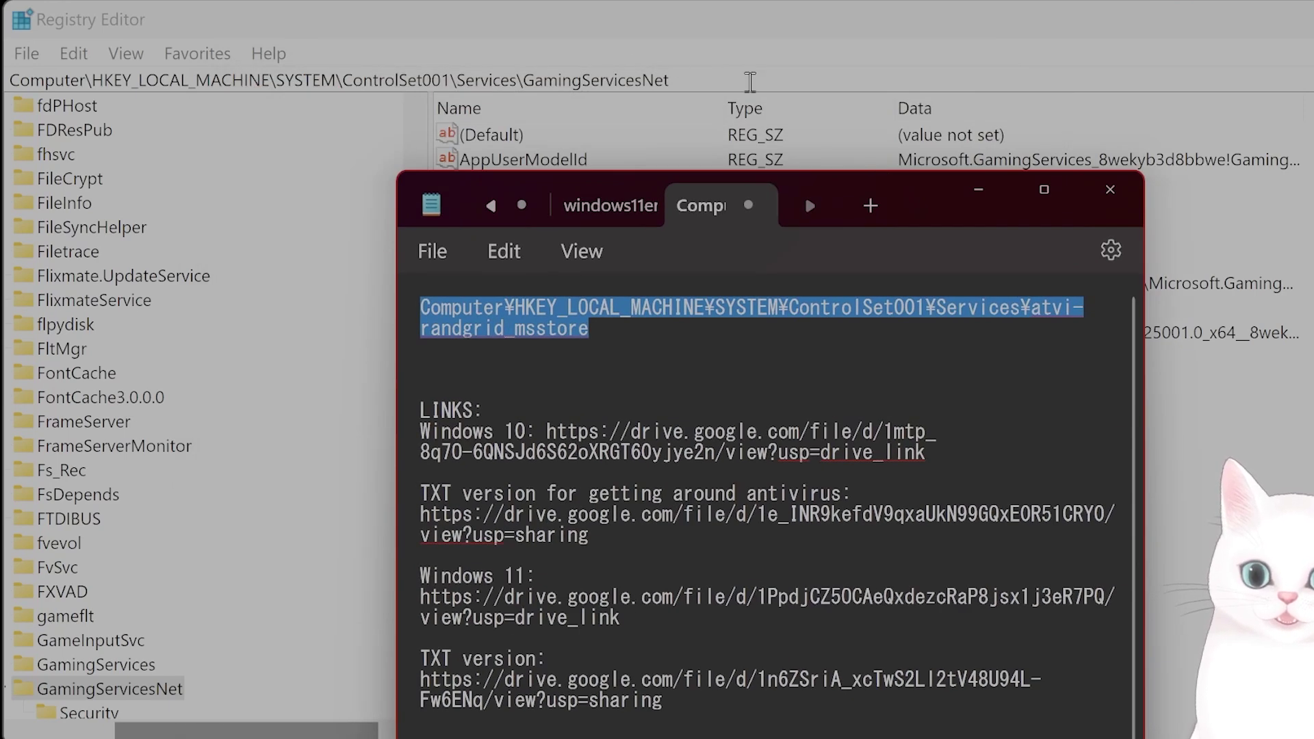
{"action": "left_click", "coordinate": [747, 82]}
{"action": "key", "text": "ctrl+v"}
{"action": "key", "text": "Return"}
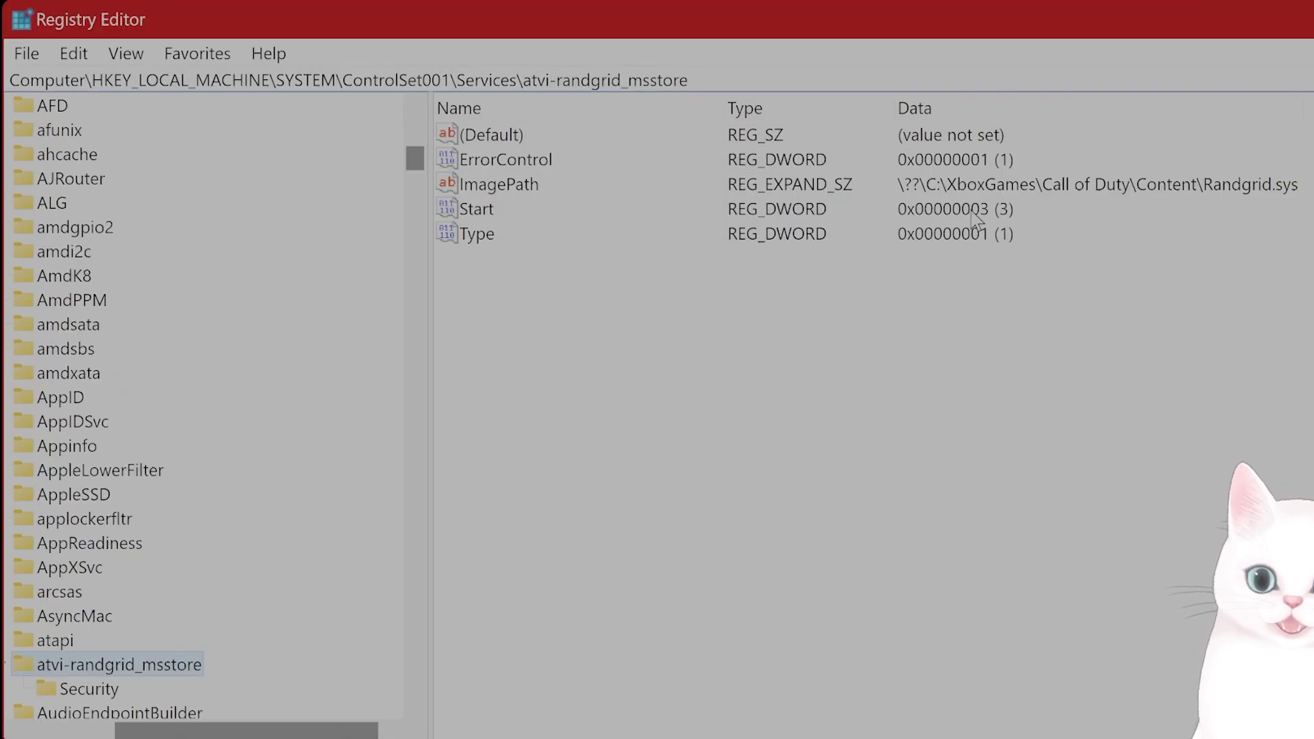
Open the ImagePath value pointing to Randgrid.sys for modification.
{"action": "left_click", "coordinate": [521, 187]}
{"action": "left_click", "coordinate": [935, 191]}
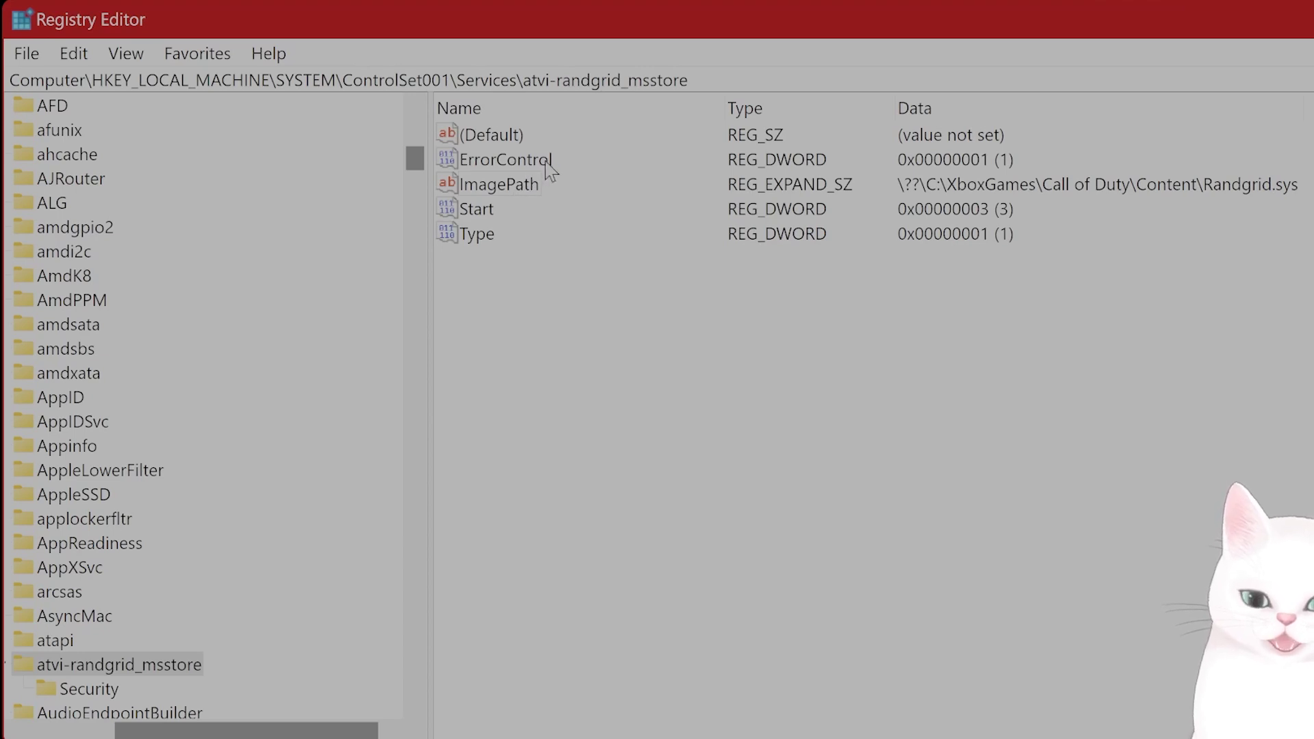
{"action": "left_click", "coordinate": [524, 191]}
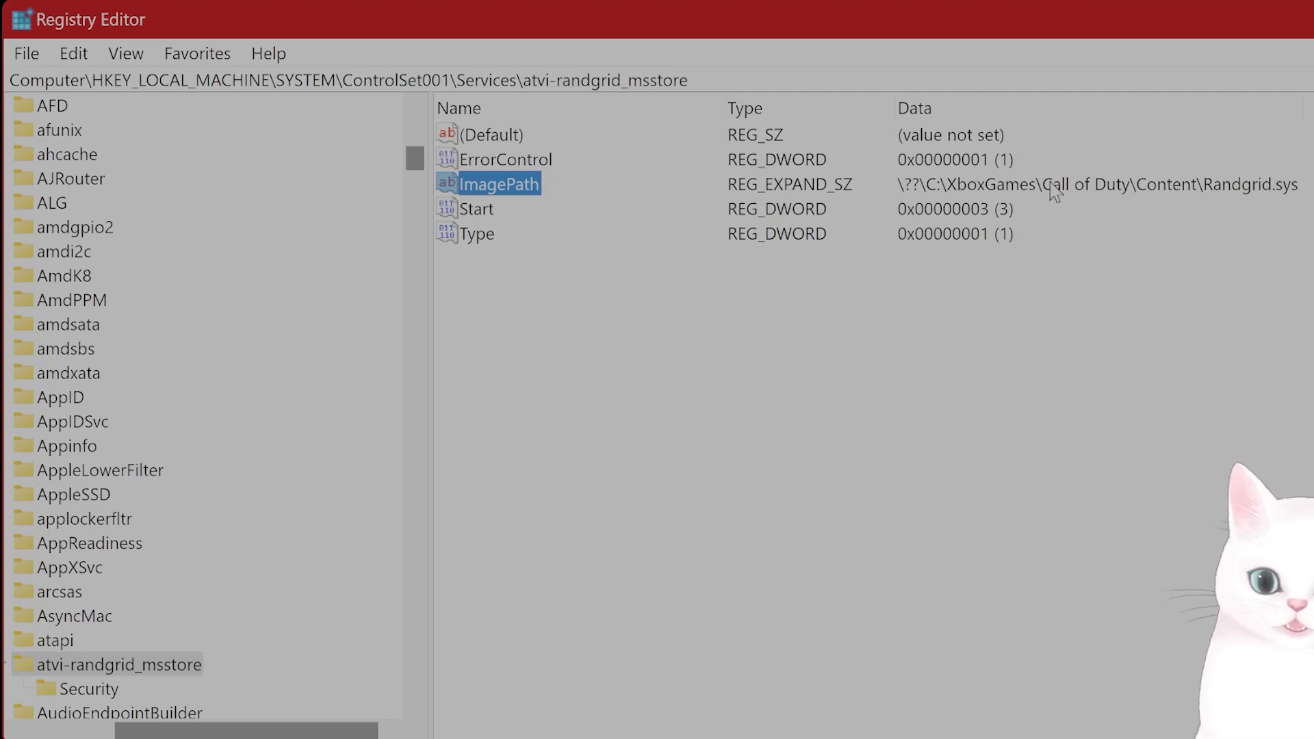
{"action": "right_click", "coordinate": [483, 185]}
{"action": "left_click", "coordinate": [519, 194]}
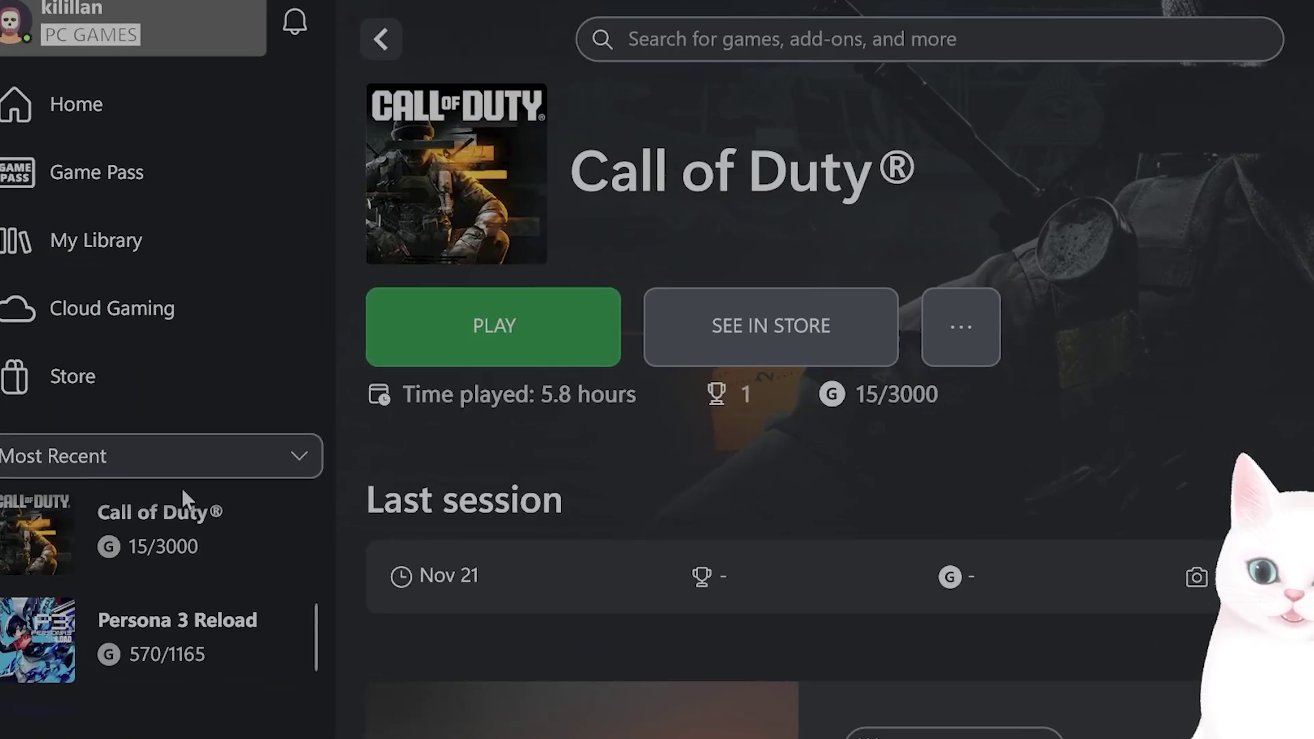
Browse to the Call of Duty\Content folder from Xbox app Manage > Files, then close Explorer.
{"action": "right_click", "coordinate": [221, 548]}
{"action": "left_click", "coordinate": [185, 396]}
{"action": "left_click", "coordinate": [746, 173]}
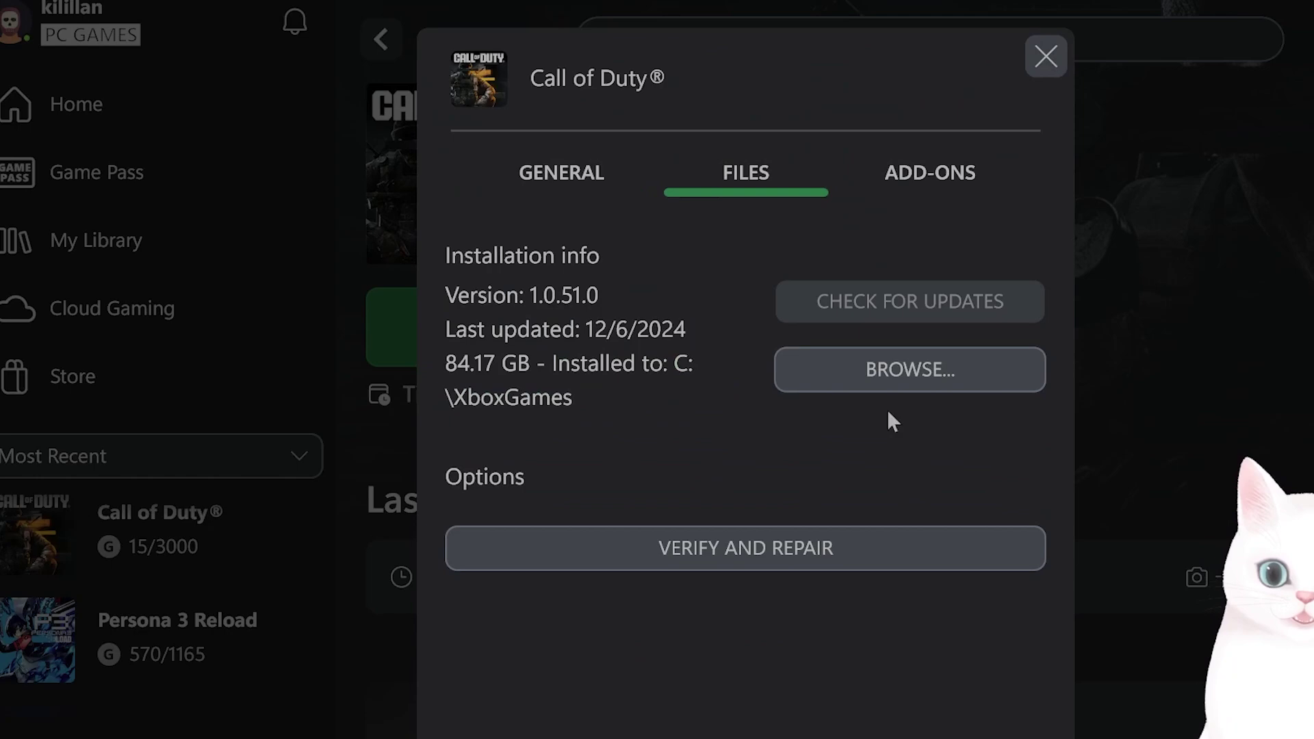
{"action": "left_click", "coordinate": [928, 376]}
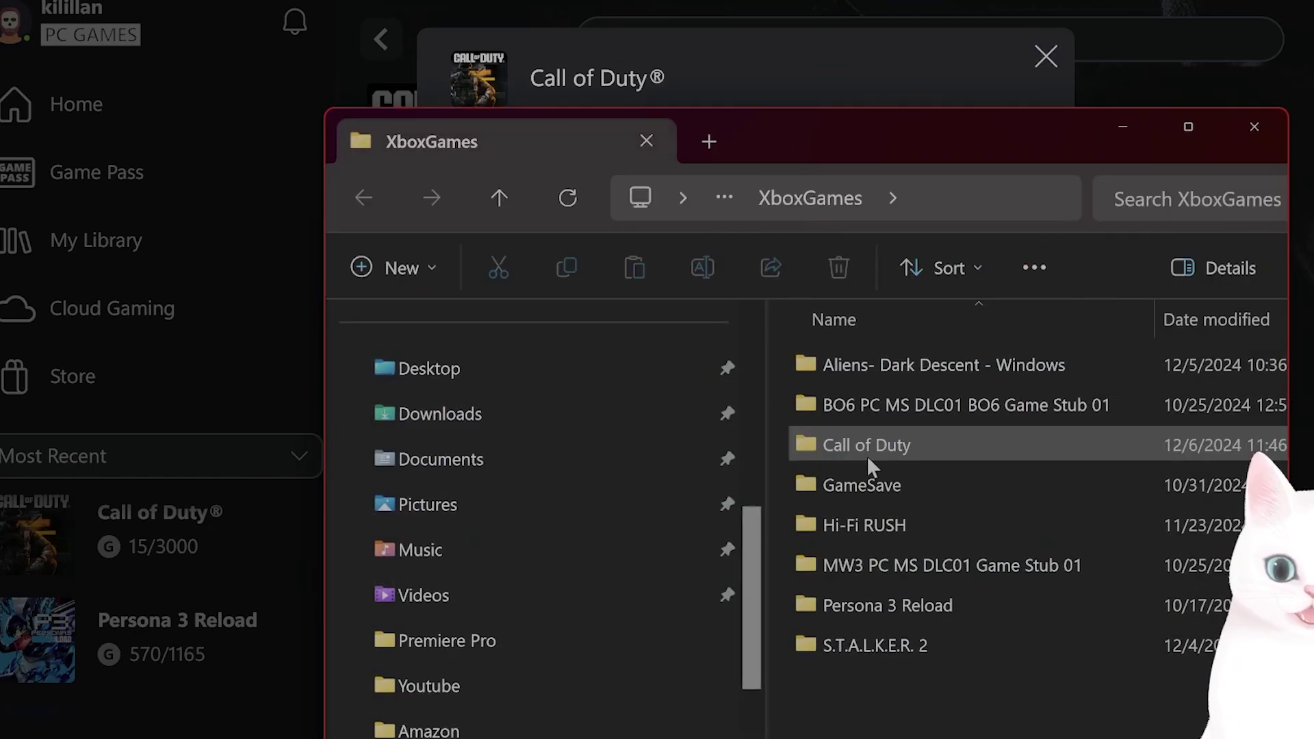
{"action": "double_click", "coordinate": [868, 442]}
{"action": "double_click", "coordinate": [902, 362]}
{"action": "scroll", "coordinate": [1059, 461], "scroll_direction": "down", "scroll_amount": 10}
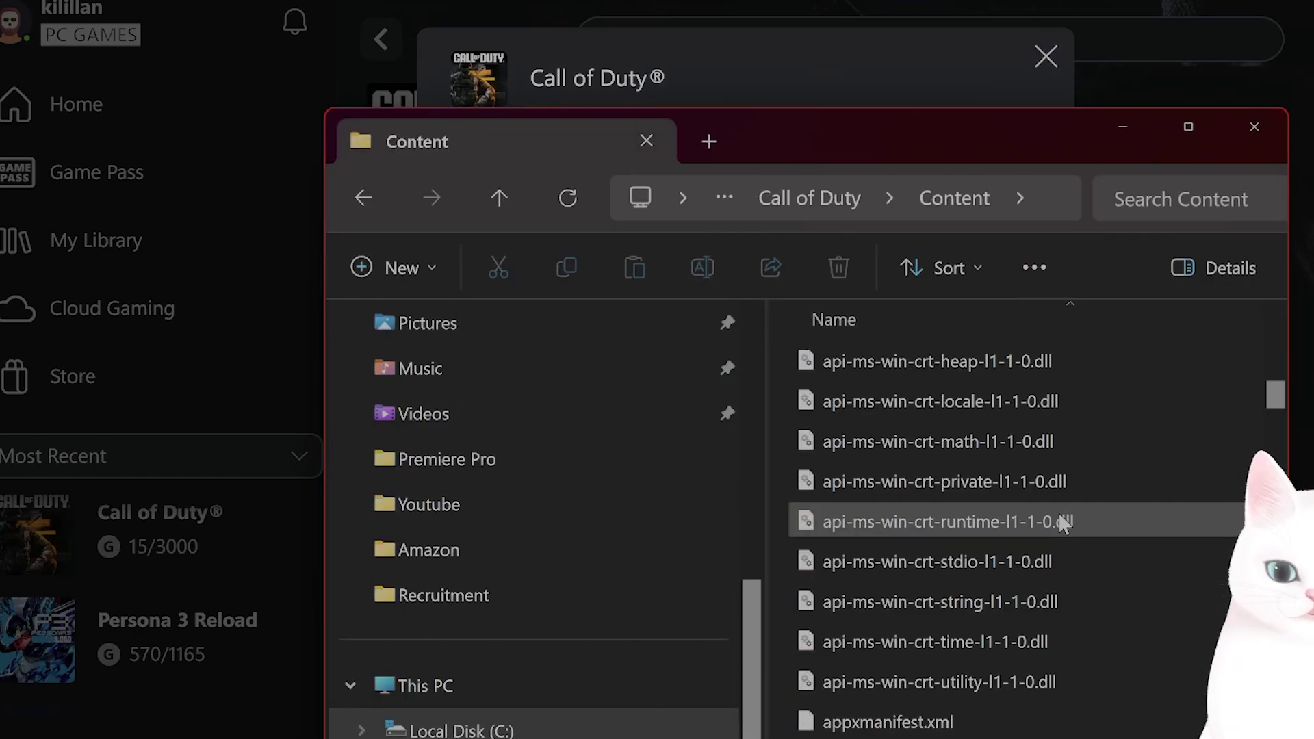
{"action": "scroll", "coordinate": [1059, 434], "scroll_direction": "up", "scroll_amount": 1}
{"action": "scroll", "coordinate": [1068, 447], "scroll_direction": "down", "scroll_amount": 5}
{"action": "scroll", "coordinate": [1081, 459], "scroll_direction": "down", "scroll_amount": 5}
{"action": "scroll", "coordinate": [1079, 457], "scroll_direction": "down", "scroll_amount": 5}
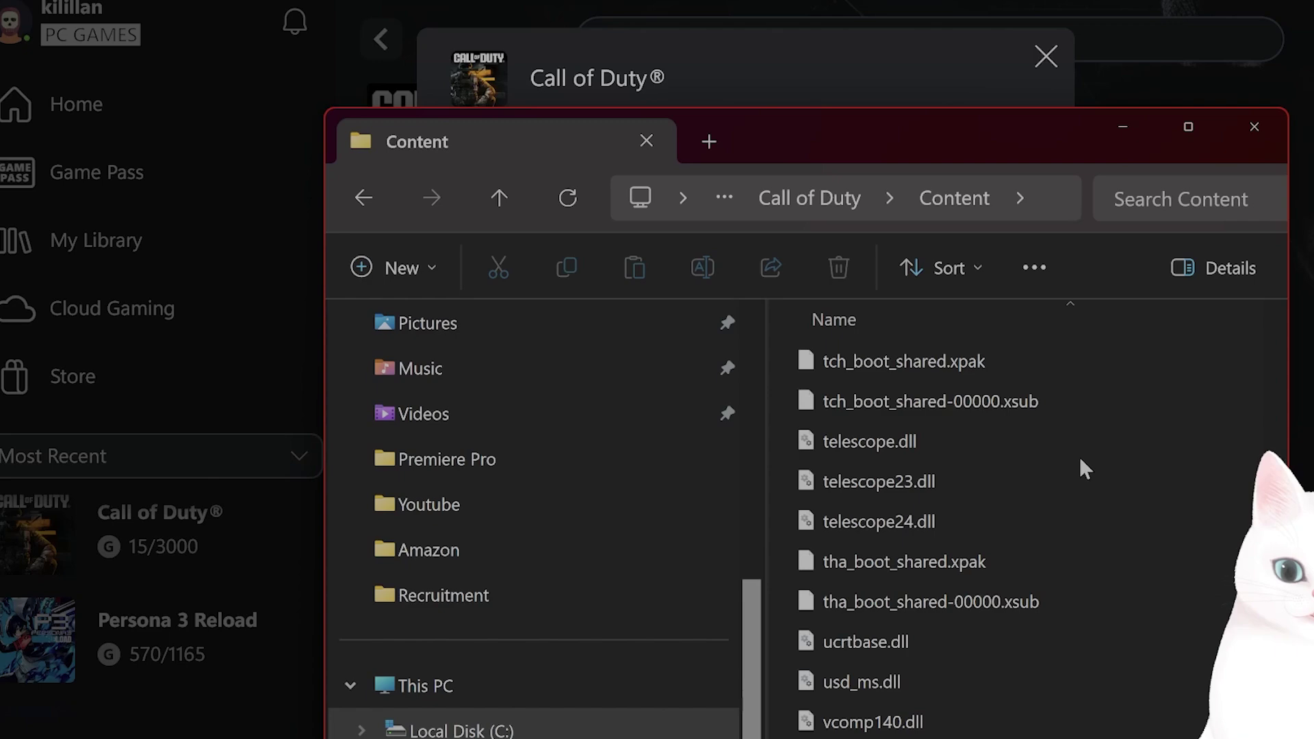
{"action": "scroll", "coordinate": [1076, 473], "scroll_direction": "down", "scroll_amount": 3}
{"action": "scroll", "coordinate": [1075, 483], "scroll_direction": "up", "scroll_amount": 5}
{"action": "scroll", "coordinate": [1079, 488], "scroll_direction": "up", "scroll_amount": 5}
{"action": "scroll", "coordinate": [1085, 488], "scroll_direction": "up", "scroll_amount": 5}
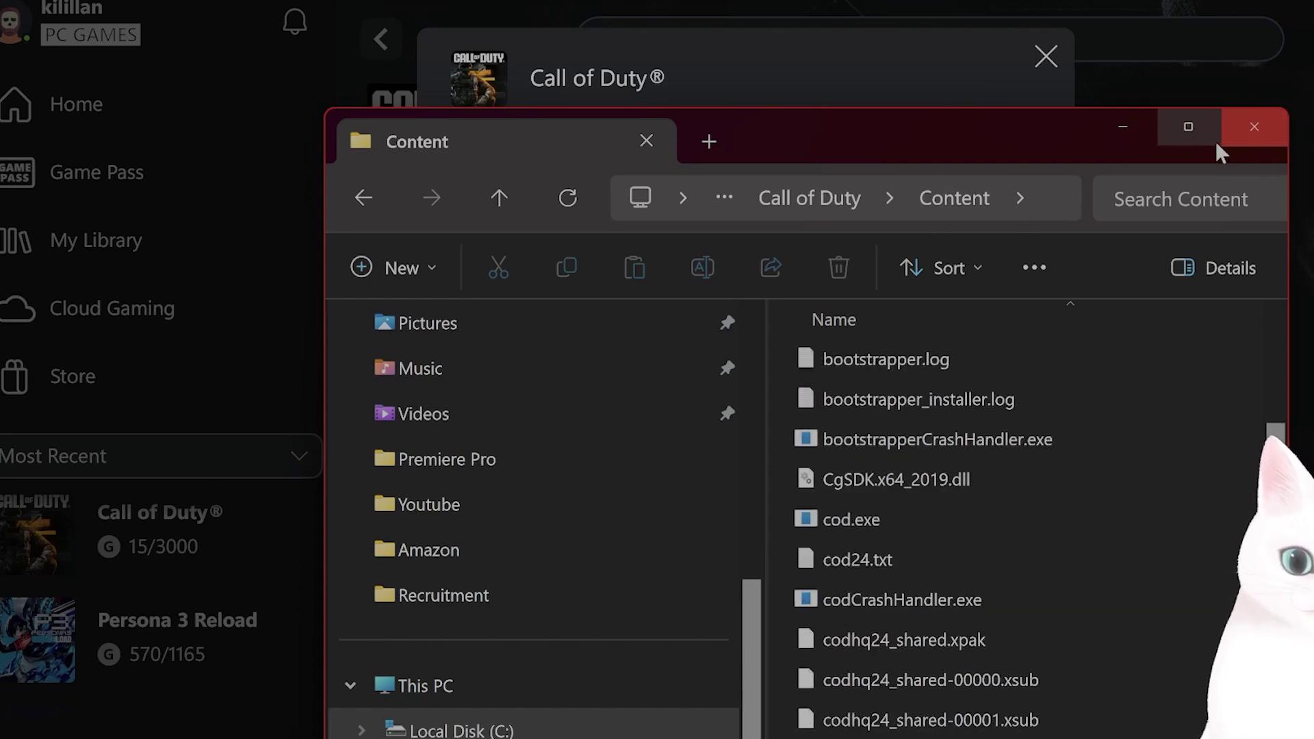
{"action": "left_click", "coordinate": [1255, 125]}
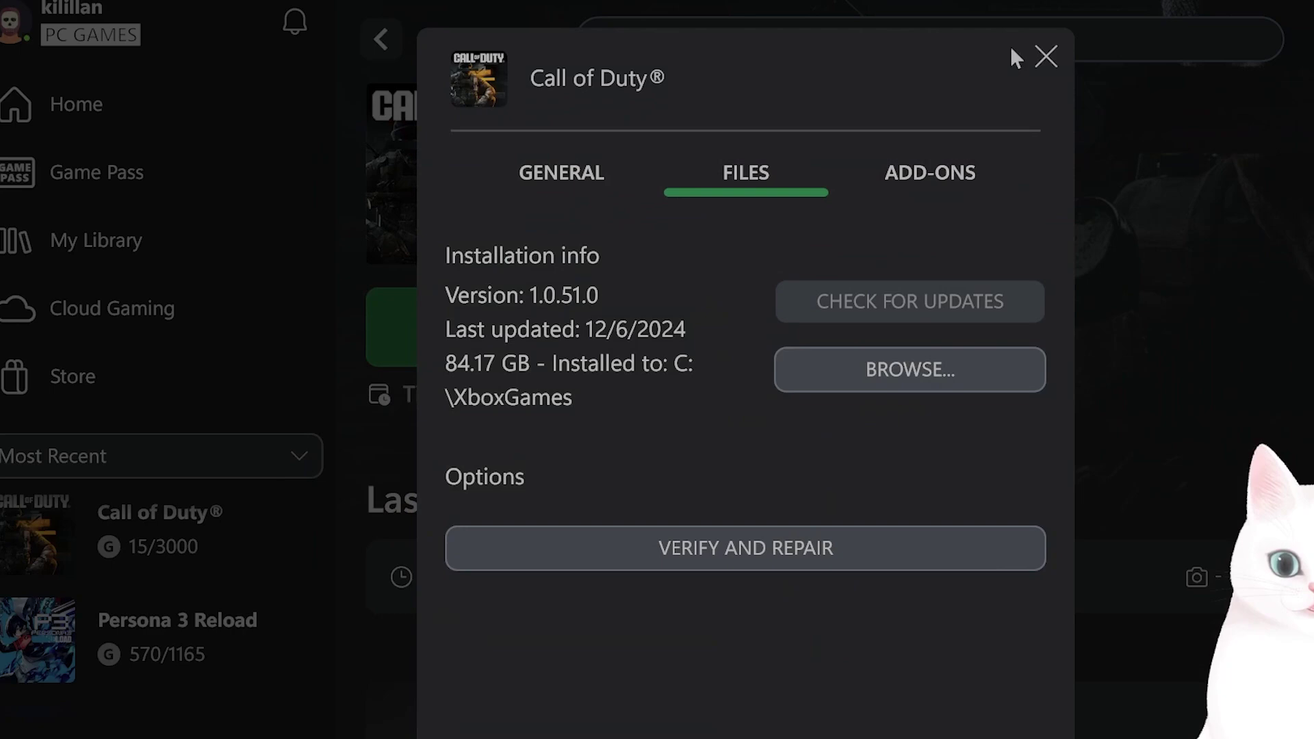
Cancel the ImagePath editor, delete ImagePath, close Registry Editor and minimize Notepad.
{"action": "left_click", "coordinate": [1046, 56]}
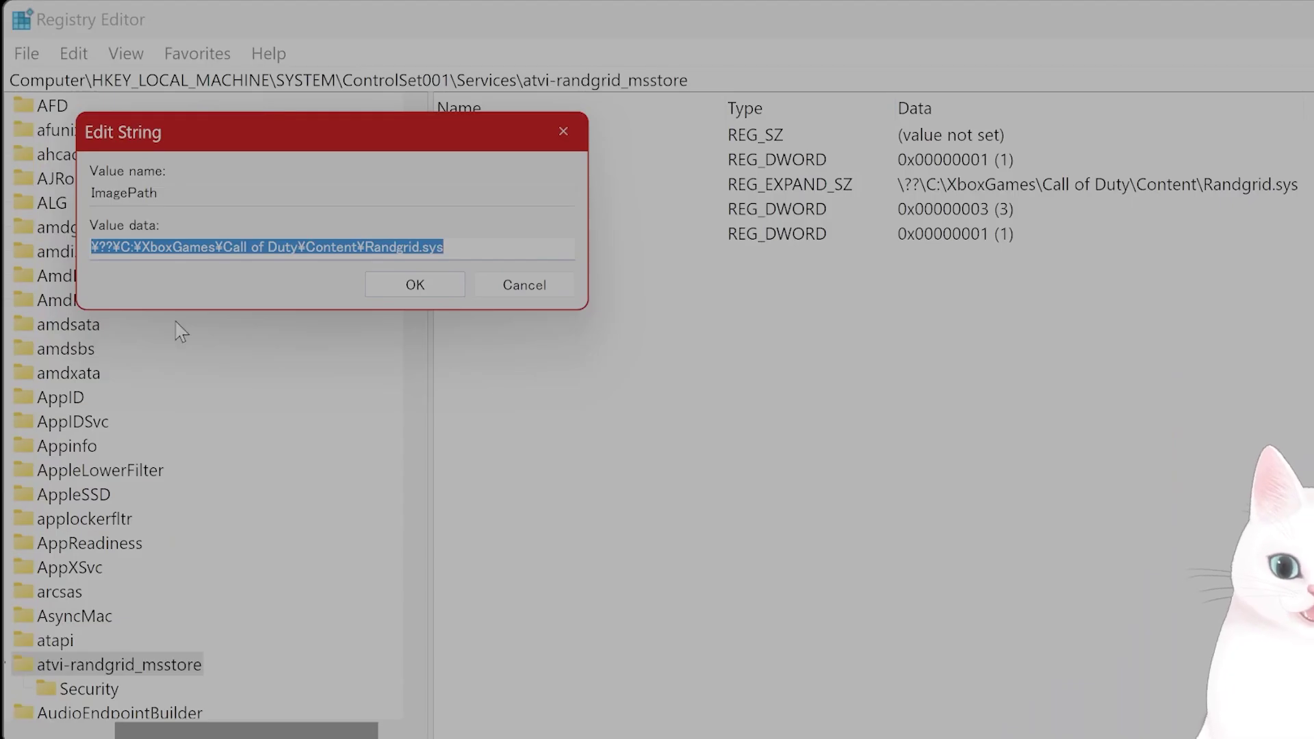
{"action": "left_click", "coordinate": [572, 134]}
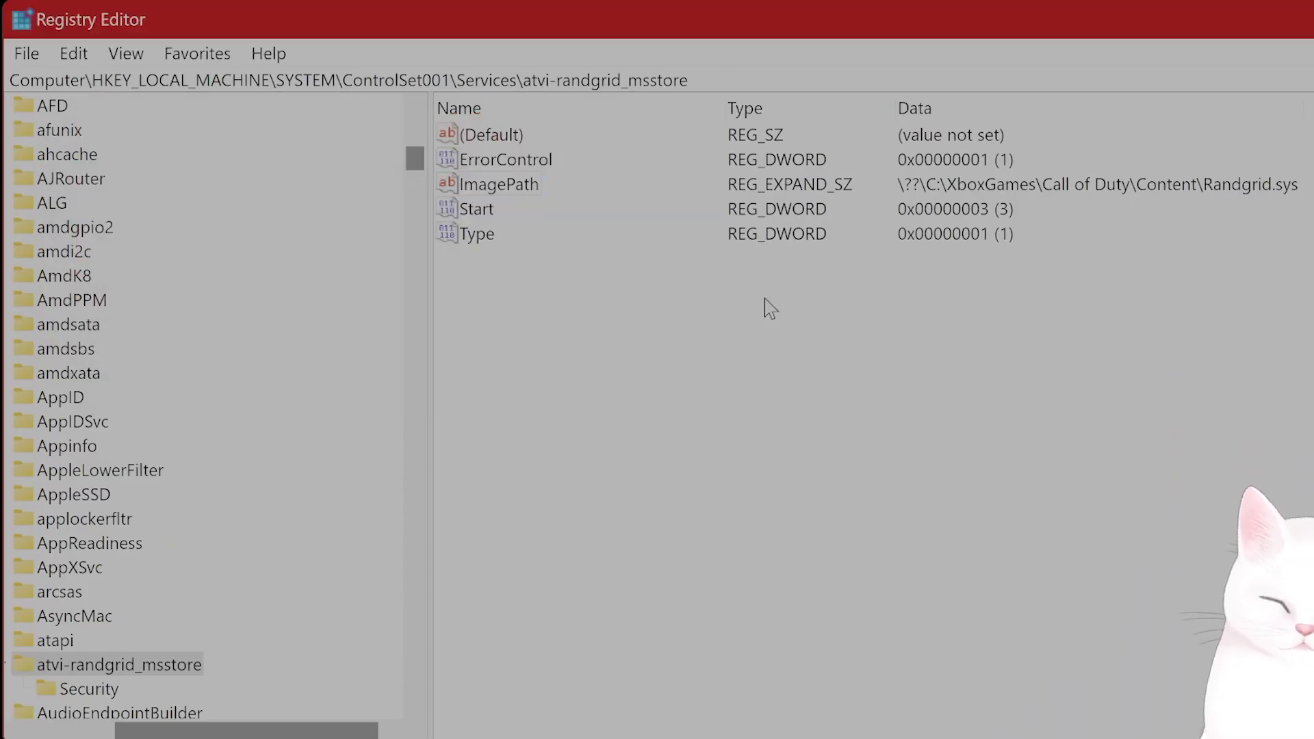
{"action": "right_click", "coordinate": [488, 183]}
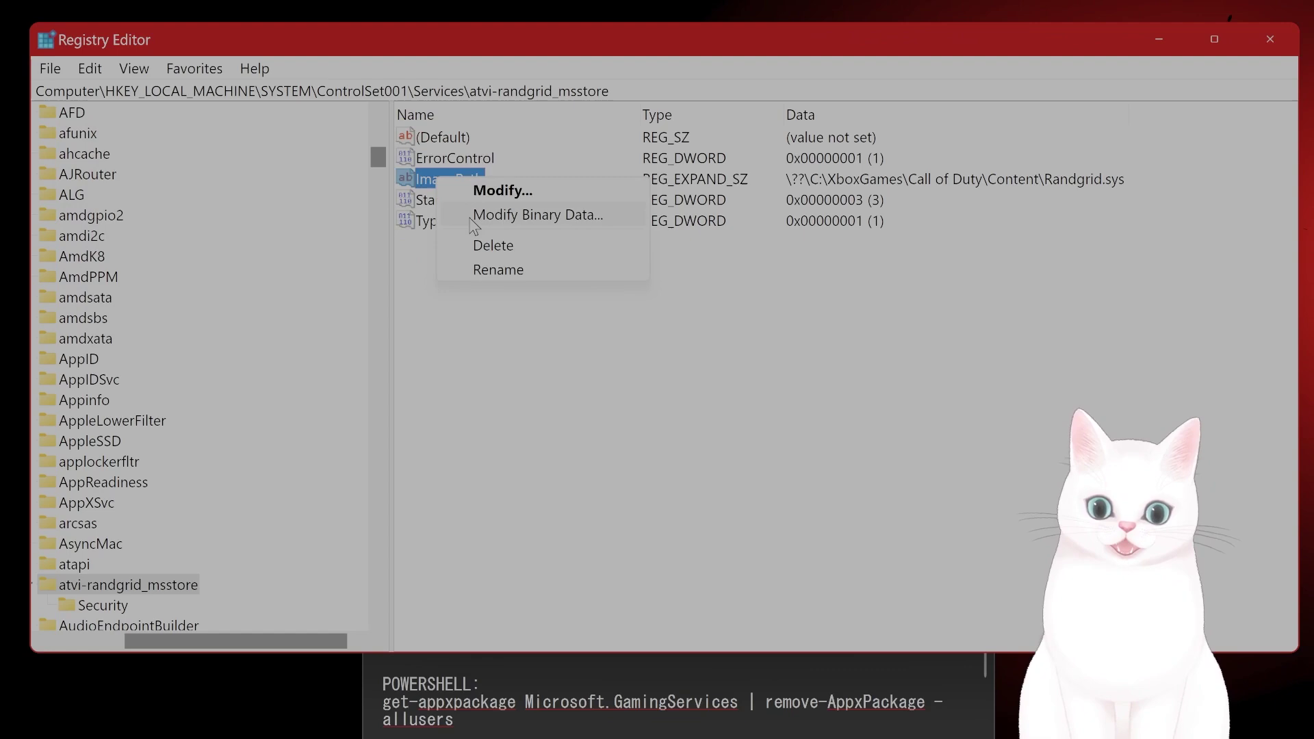
{"action": "left_click", "coordinate": [514, 255]}
{"action": "left_click", "coordinate": [842, 385]}
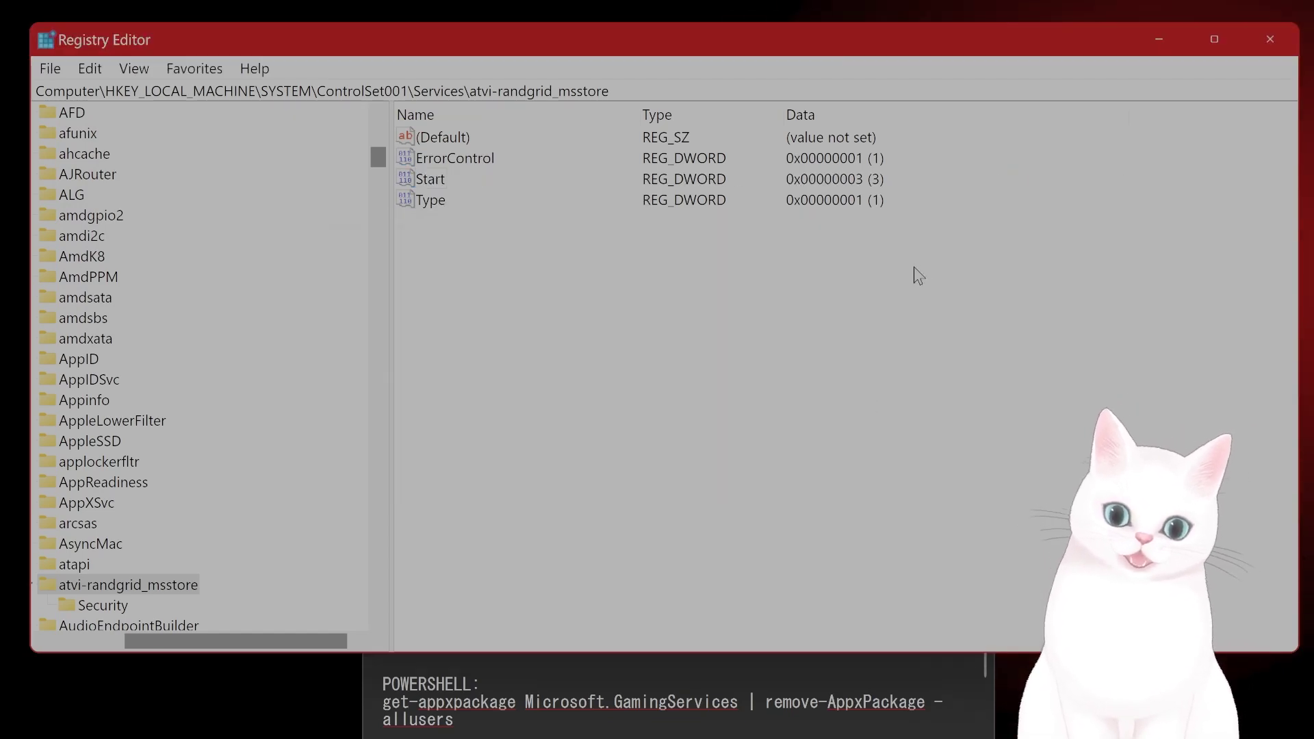
{"action": "left_click", "coordinate": [1267, 41]}
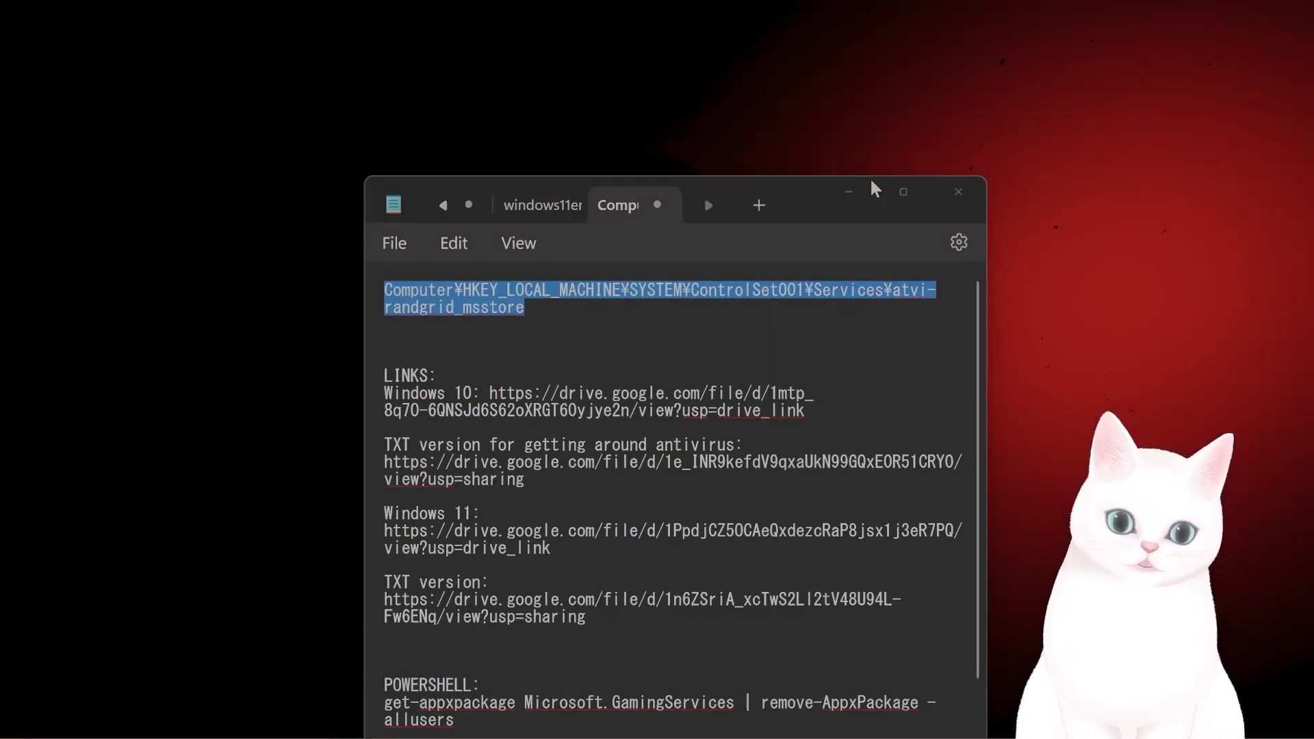
{"action": "left_click", "coordinate": [872, 185]}
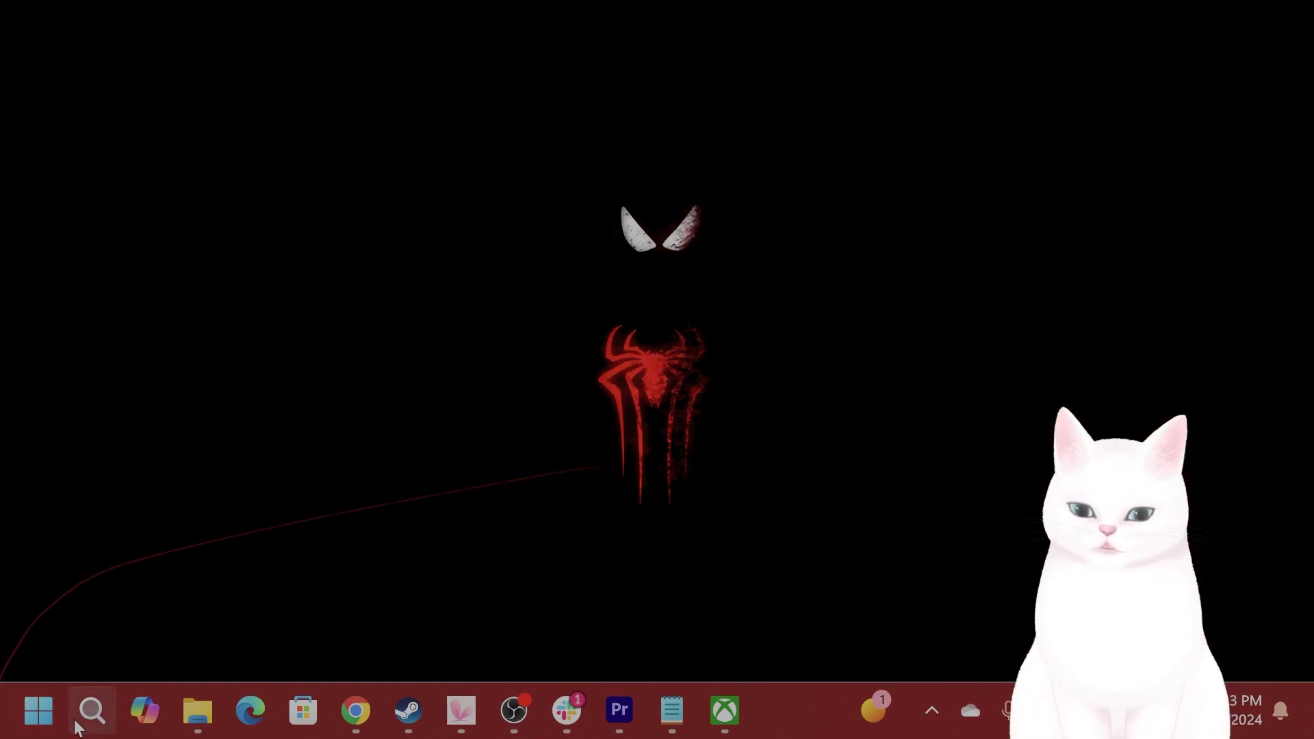
Find Call of Duty under Settings > Installed apps and open its Advanced options.
{"action": "left_click", "coordinate": [92, 710]}
{"action": "type", "text": "se"}
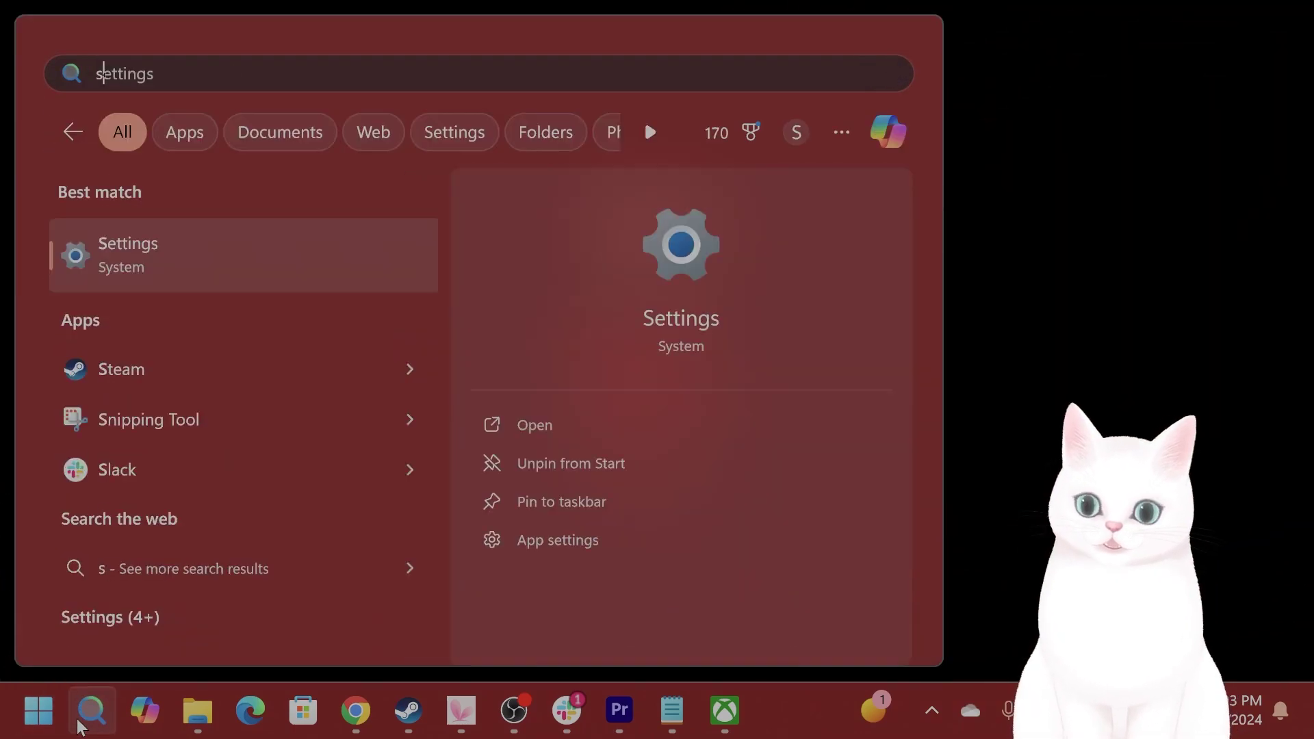
{"action": "left_click", "coordinate": [205, 271]}
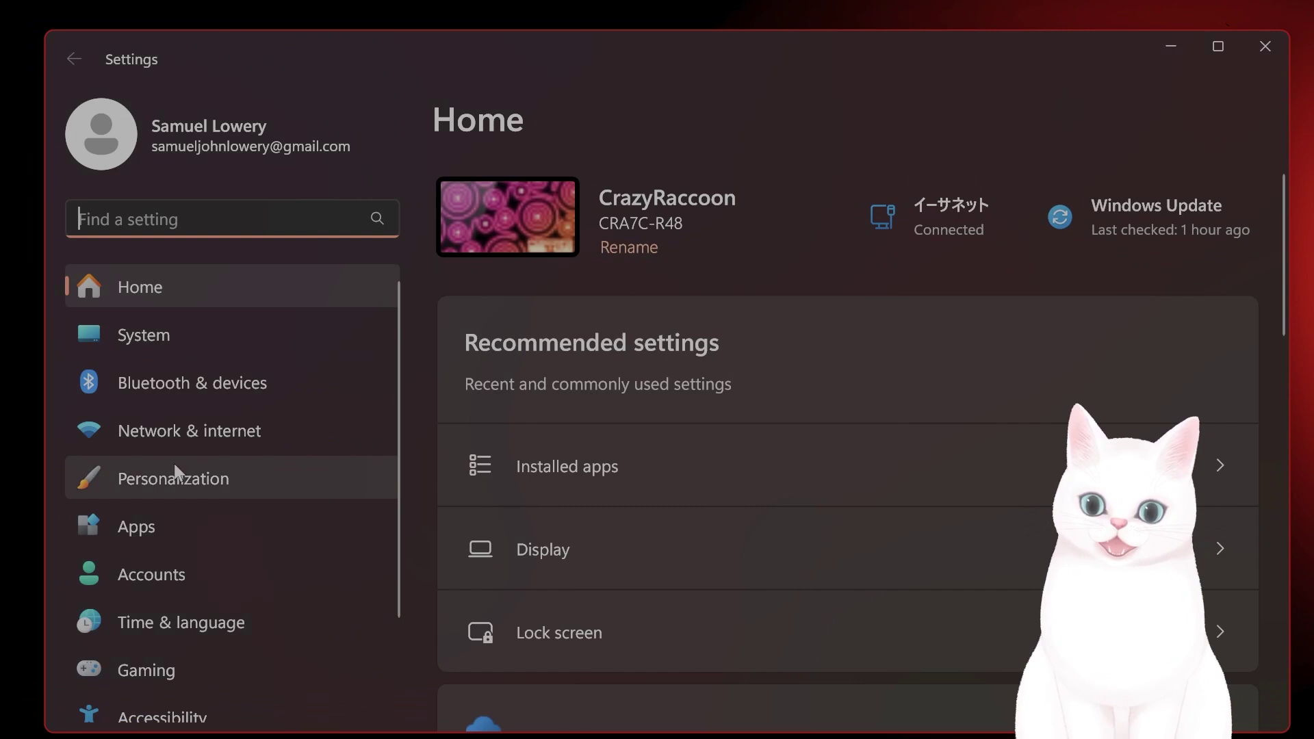
{"action": "left_click", "coordinate": [189, 523]}
{"action": "left_click", "coordinate": [1059, 208]}
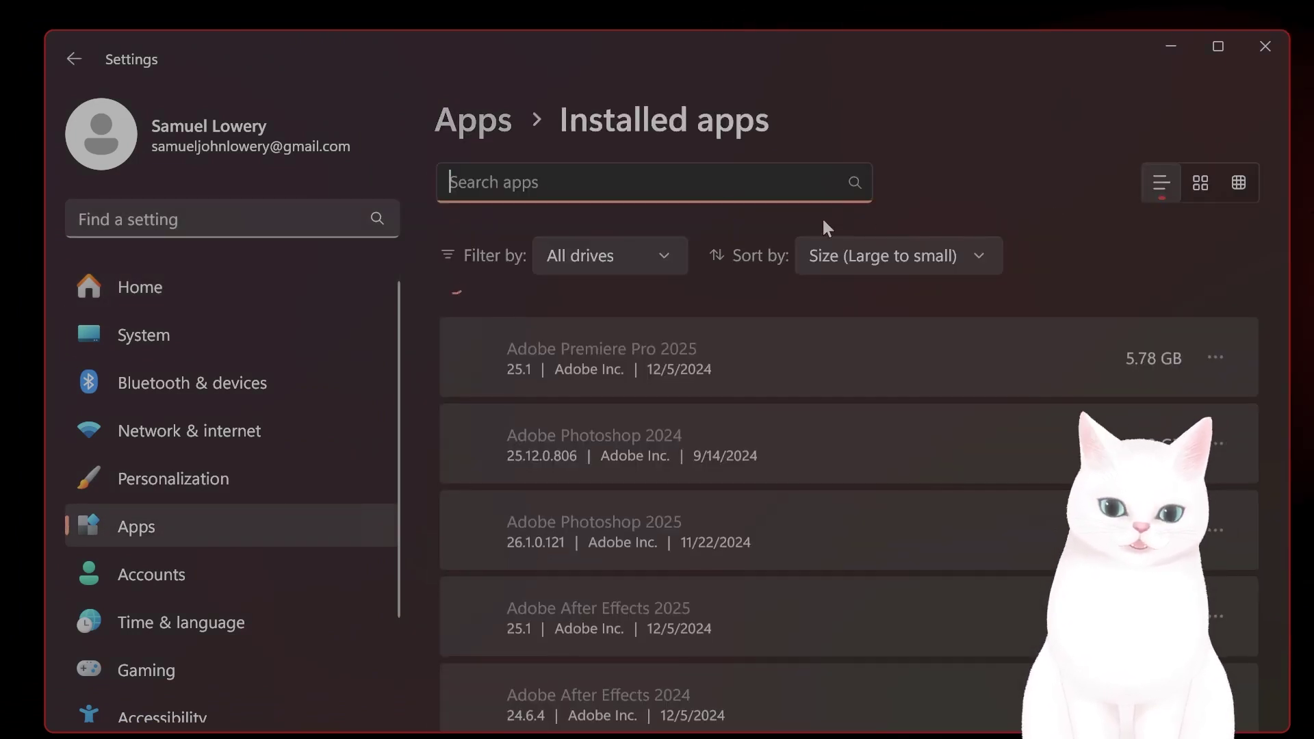
{"action": "left_click", "coordinate": [675, 182]}
{"action": "type", "text": "c"}
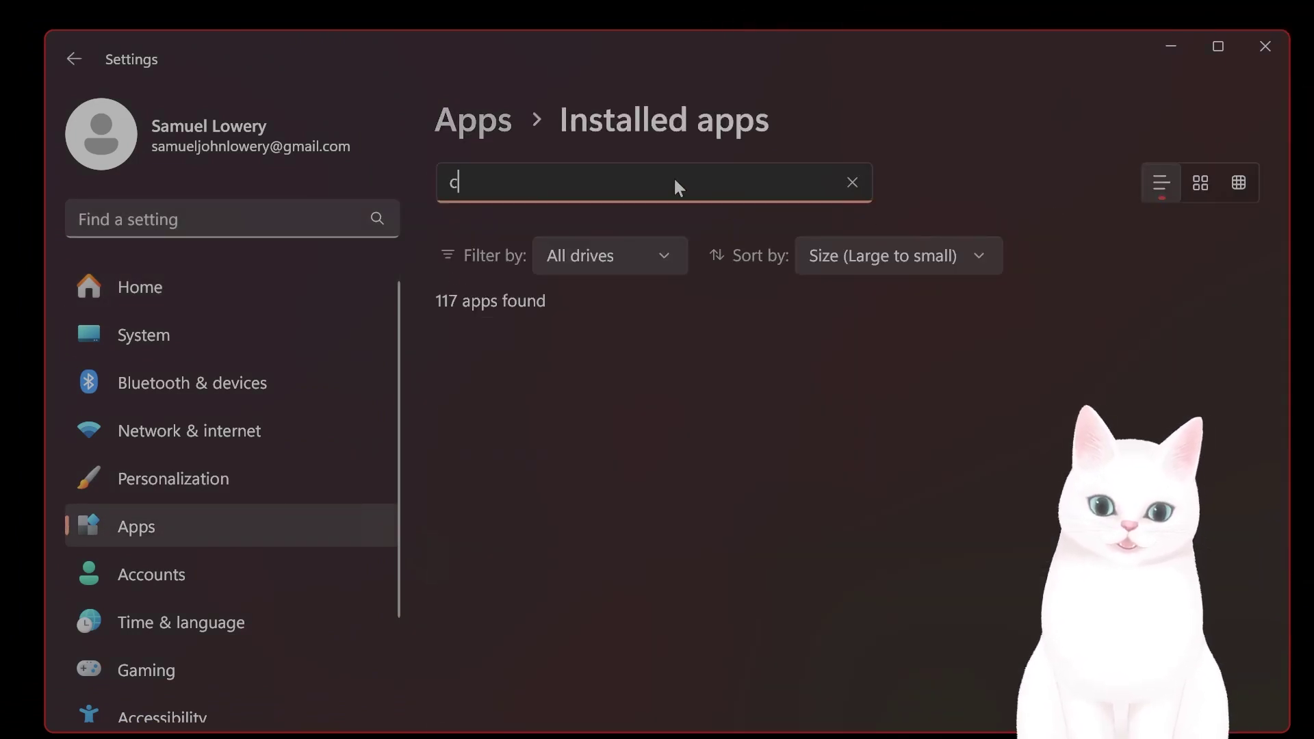
{"action": "type", "text": "all"}
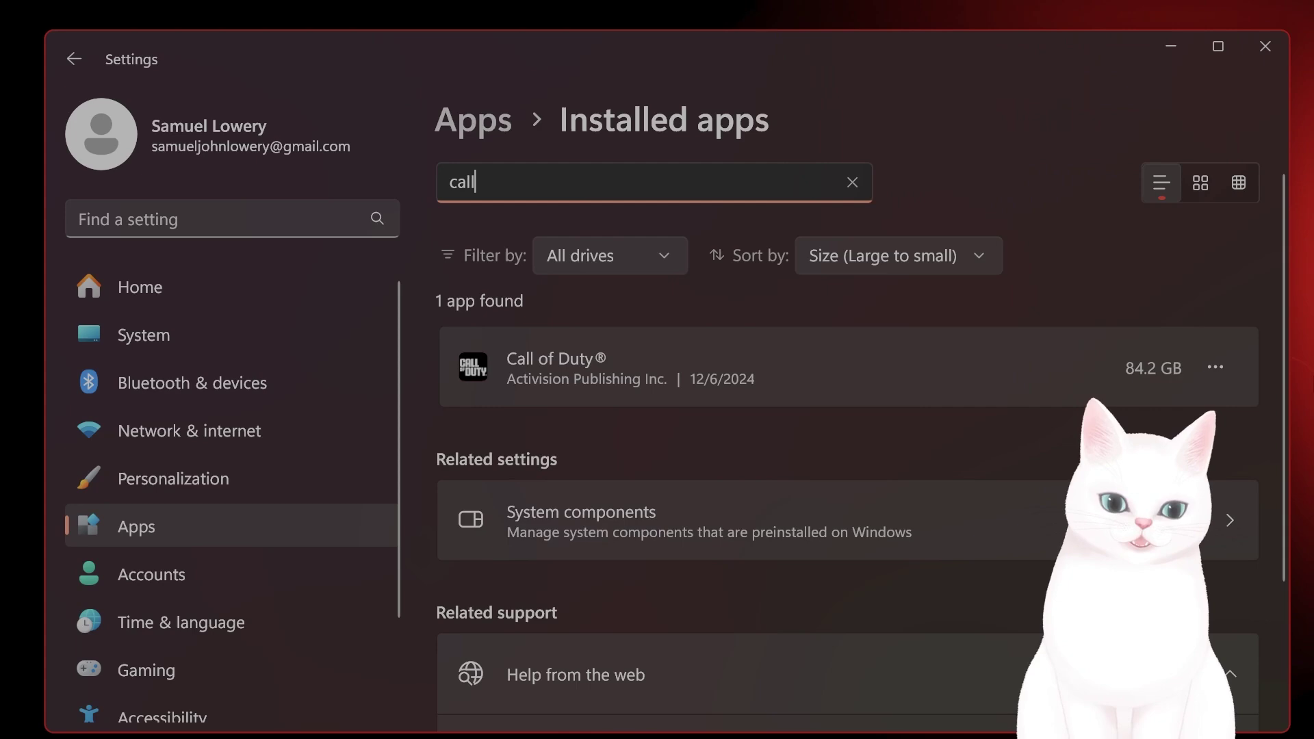
{"action": "left_click", "coordinate": [1217, 368]}
{"action": "left_click", "coordinate": [1037, 419]}
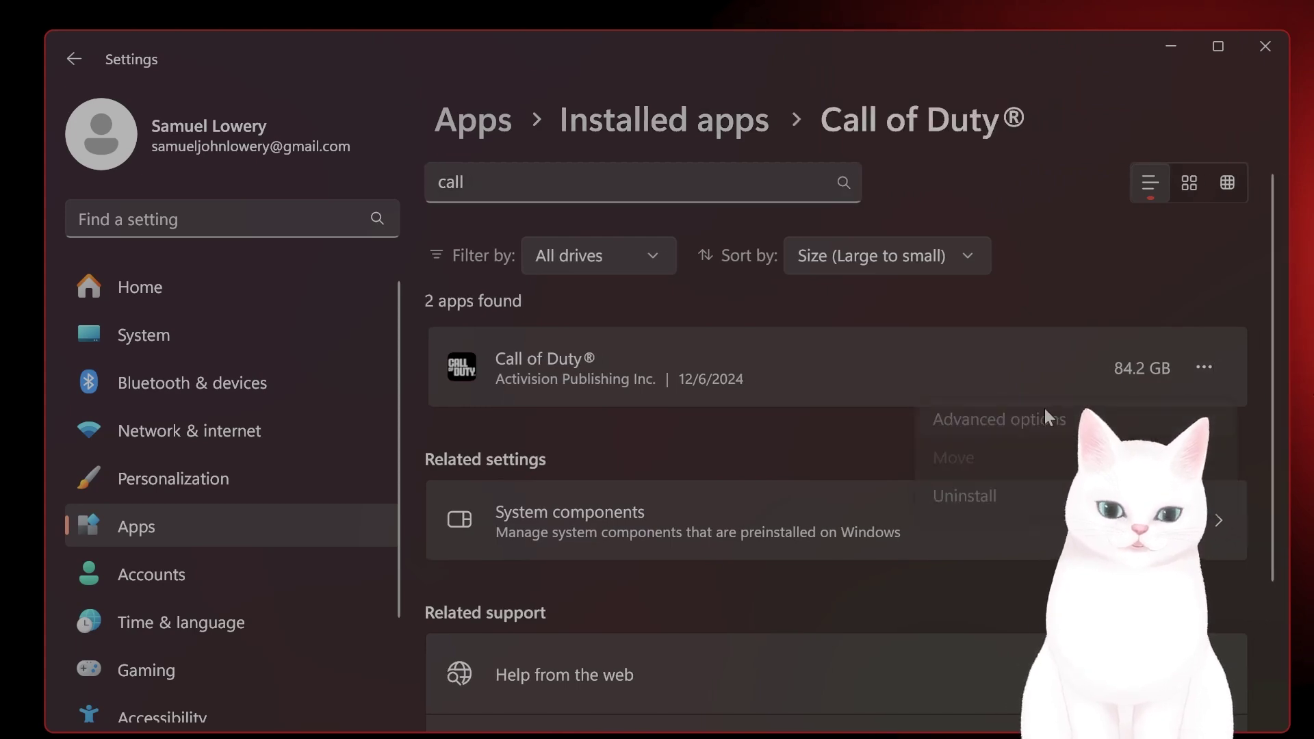
{"action": "scroll", "coordinate": [803, 397], "scroll_direction": "down", "scroll_amount": 10}
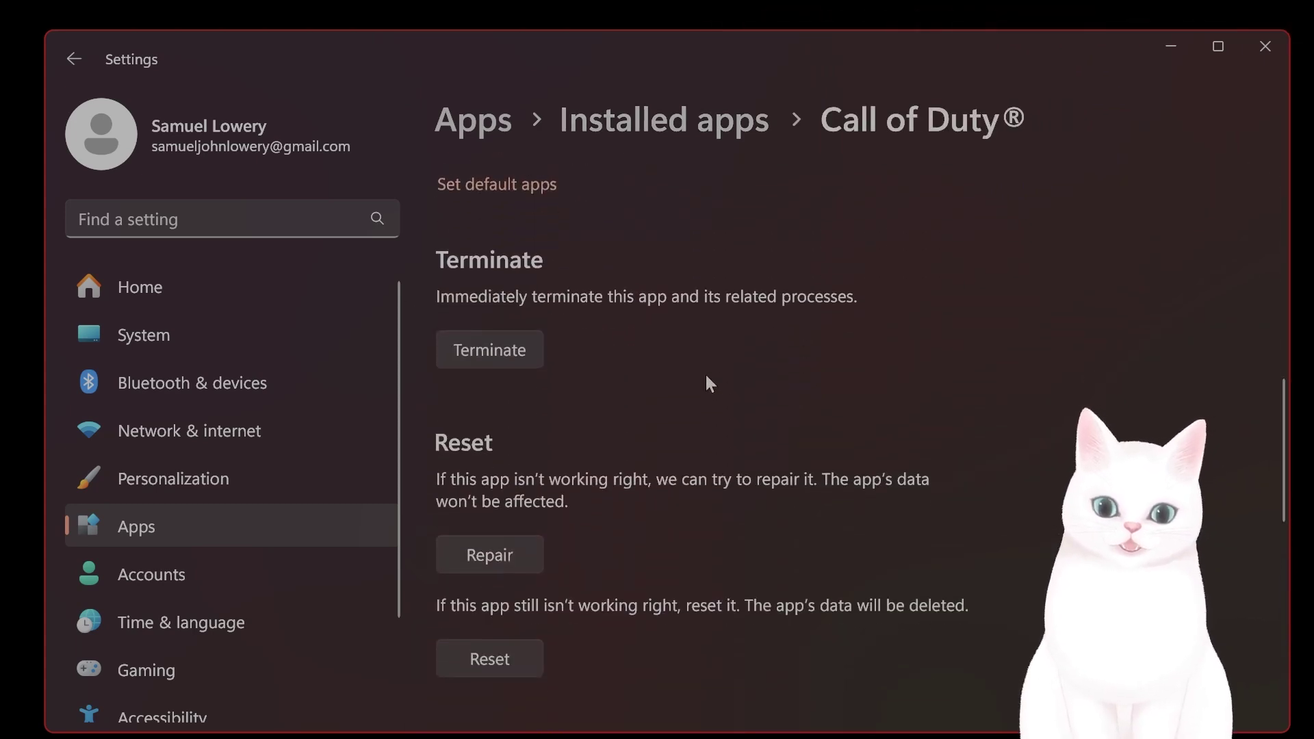
{"action": "scroll", "coordinate": [586, 394], "scroll_direction": "down", "scroll_amount": 2}
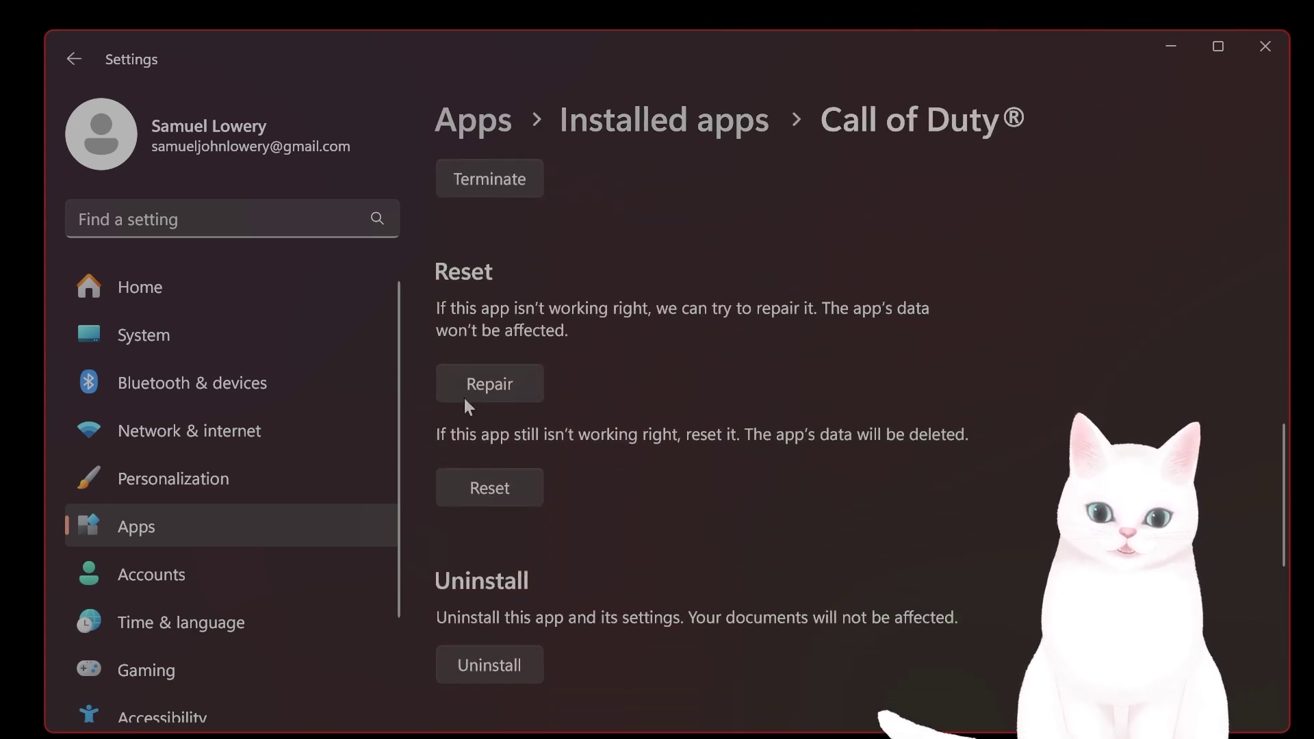
Repair the Call of Duty app, then reset it and confirm.
{"action": "left_click", "coordinate": [504, 383]}
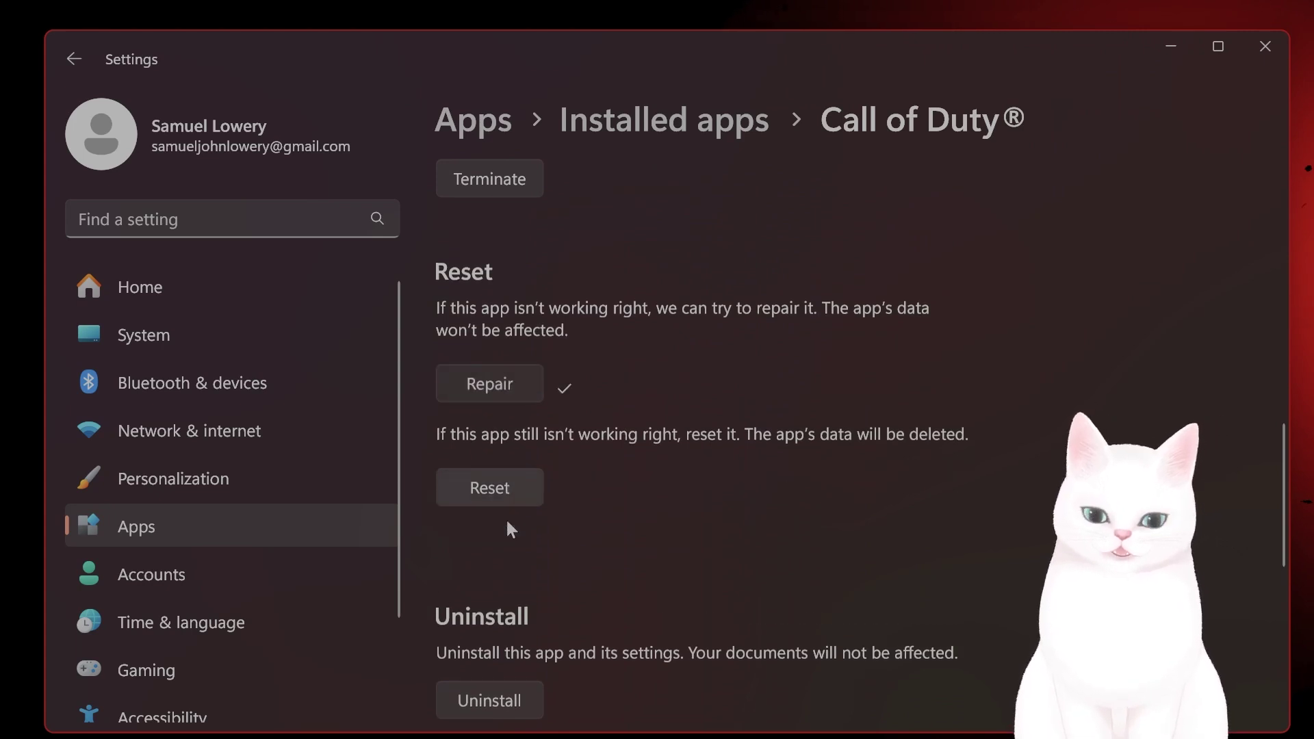
{"action": "left_click", "coordinate": [513, 495]}
{"action": "left_click", "coordinate": [585, 421]}
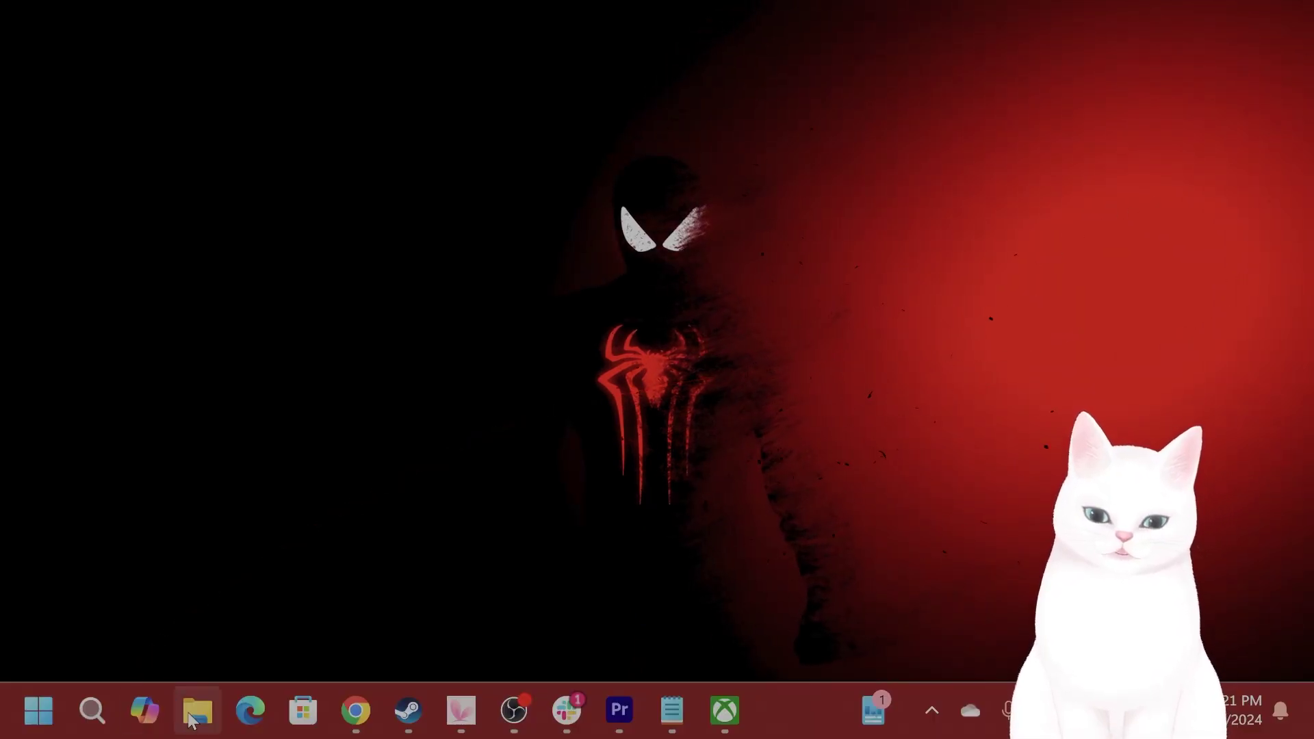
{"action": "left_click", "coordinate": [197, 712]}
{"action": "double_click", "coordinate": [827, 115]}
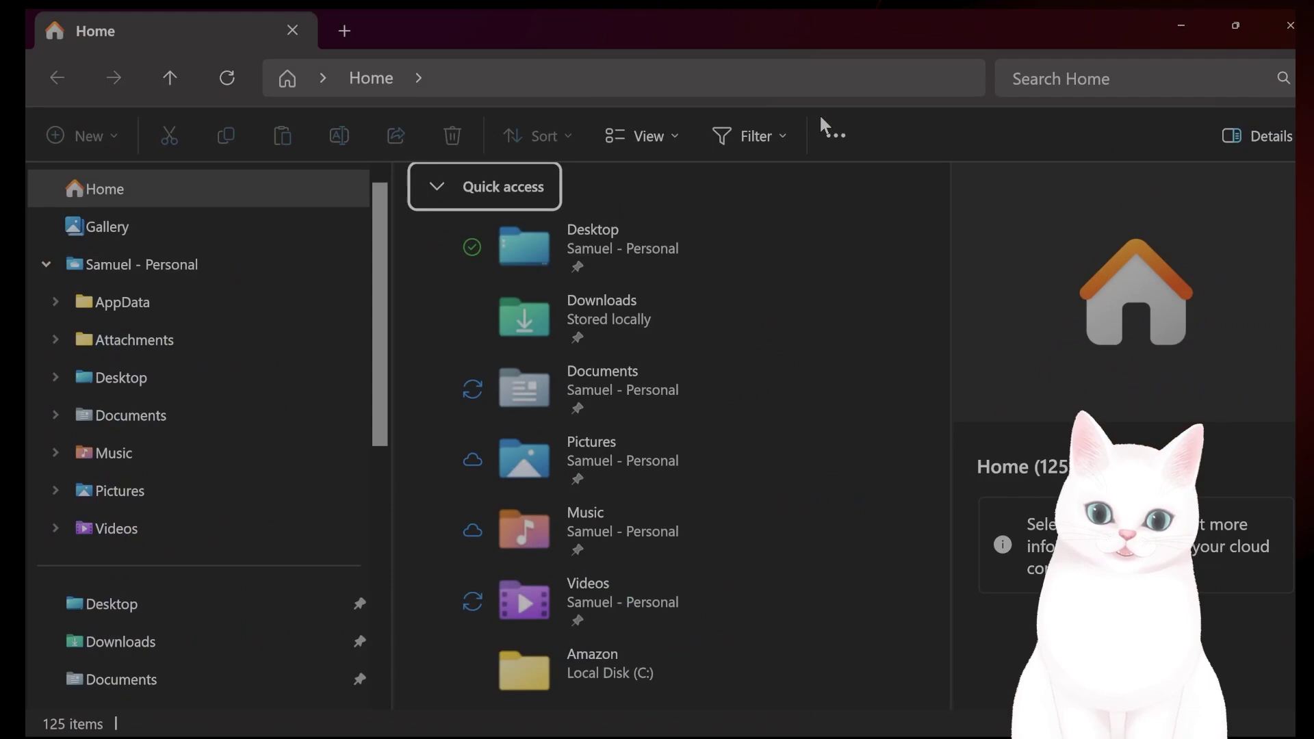
{"action": "scroll", "coordinate": [177, 508], "scroll_direction": "down", "scroll_amount": 3}
{"action": "left_click", "coordinate": [167, 566]}
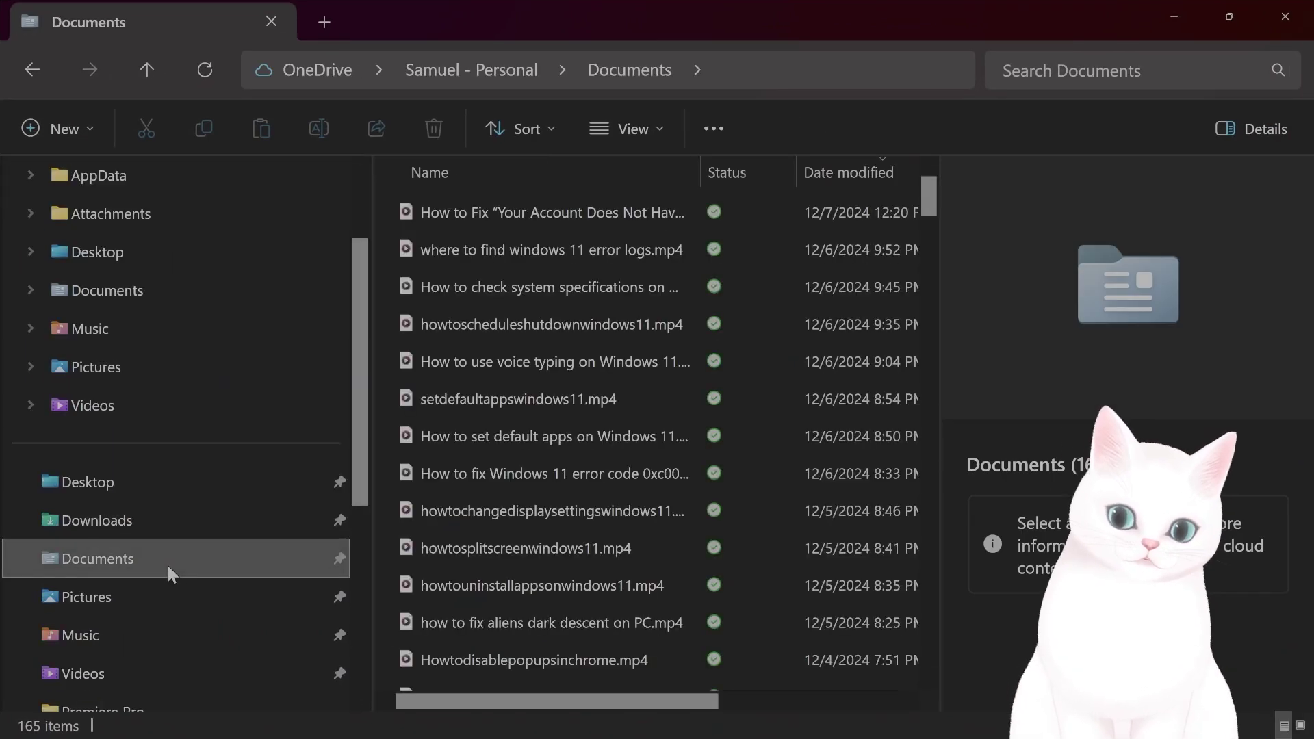
{"action": "left_click_drag", "start_coordinate": [925, 220], "coordinate": [940, 665]}
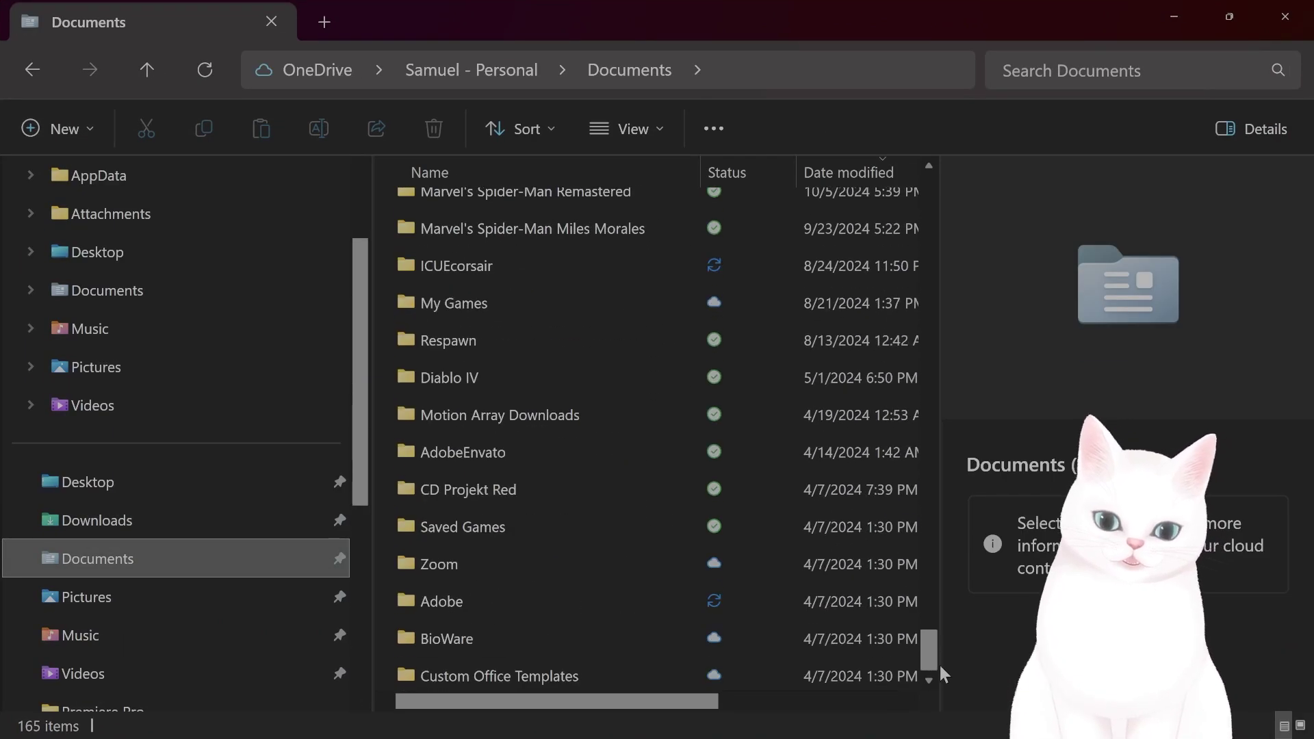
{"action": "scroll", "coordinate": [637, 410], "scroll_direction": "up", "scroll_amount": 1}
{"action": "scroll", "coordinate": [637, 421], "scroll_direction": "up", "scroll_amount": 1}
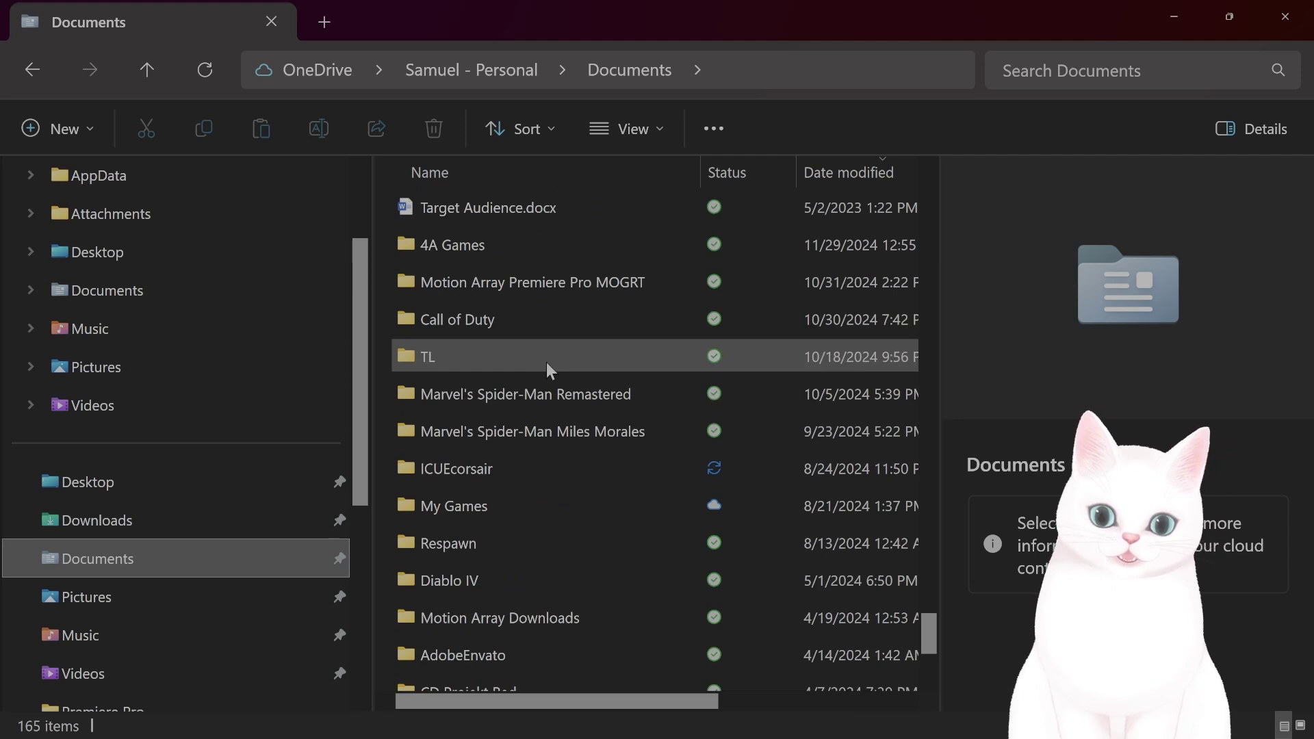
{"action": "left_click", "coordinate": [490, 325]}
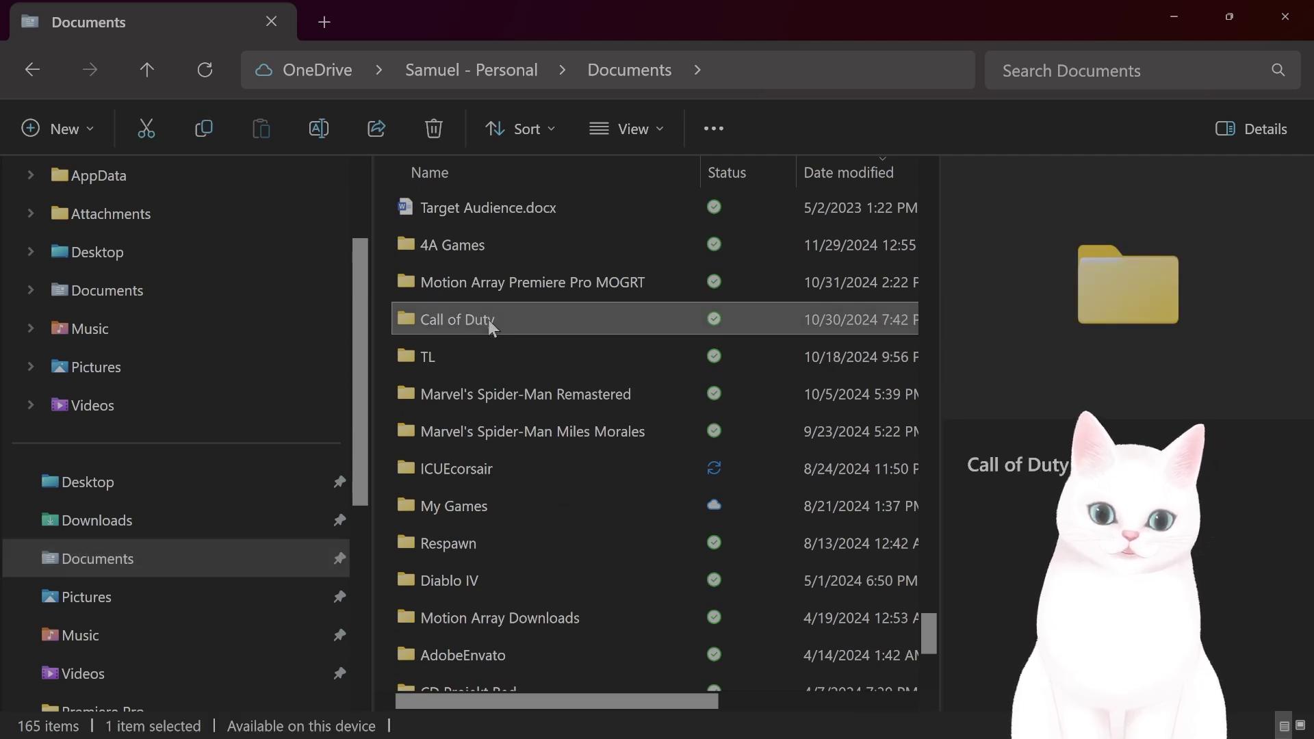
{"action": "double_click", "coordinate": [487, 320]}
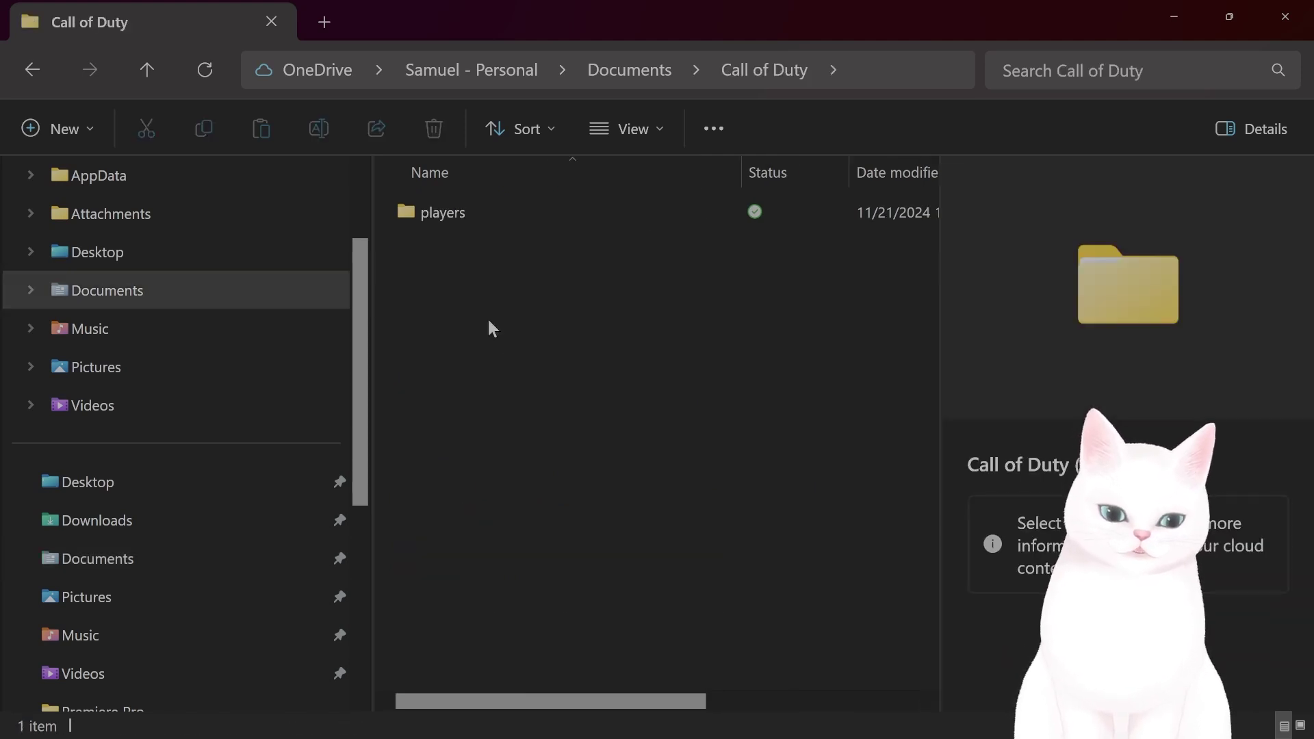
{"action": "left_click", "coordinate": [483, 214]}
{"action": "double_click", "coordinate": [484, 216]}
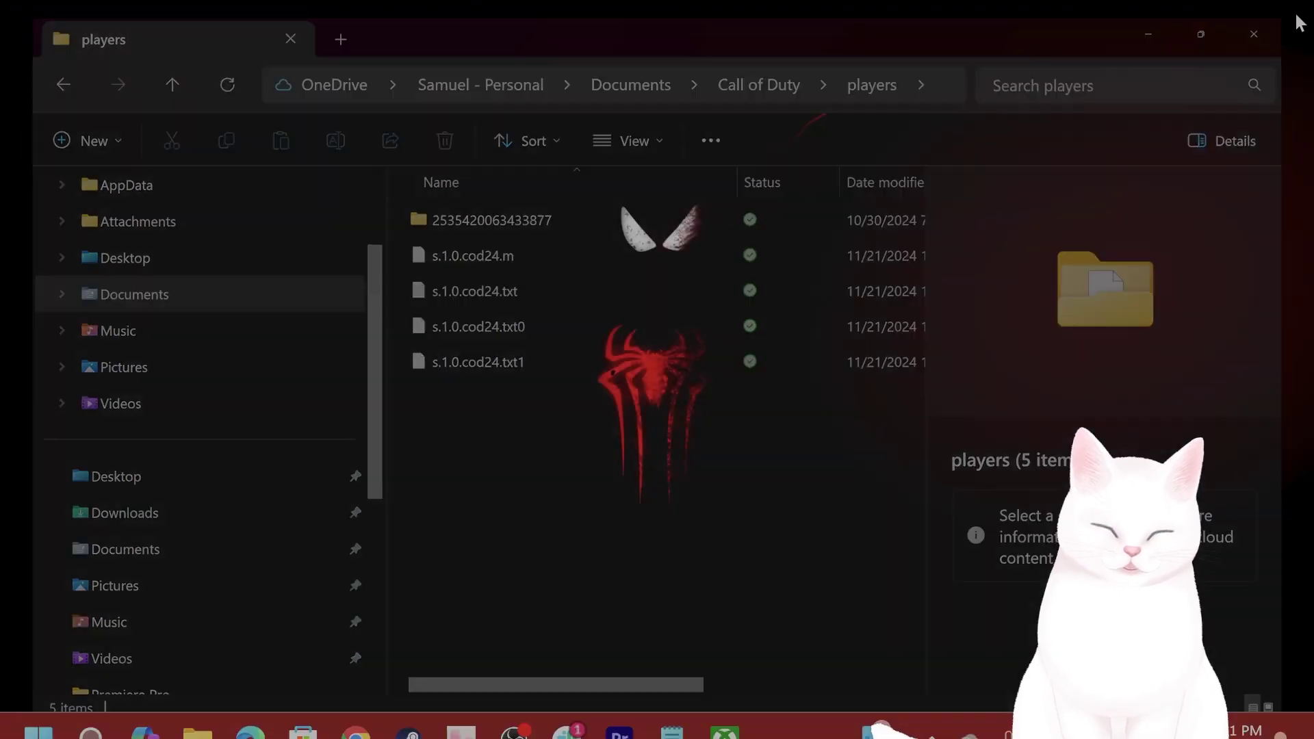
{"action": "left_click", "coordinate": [1254, 34]}
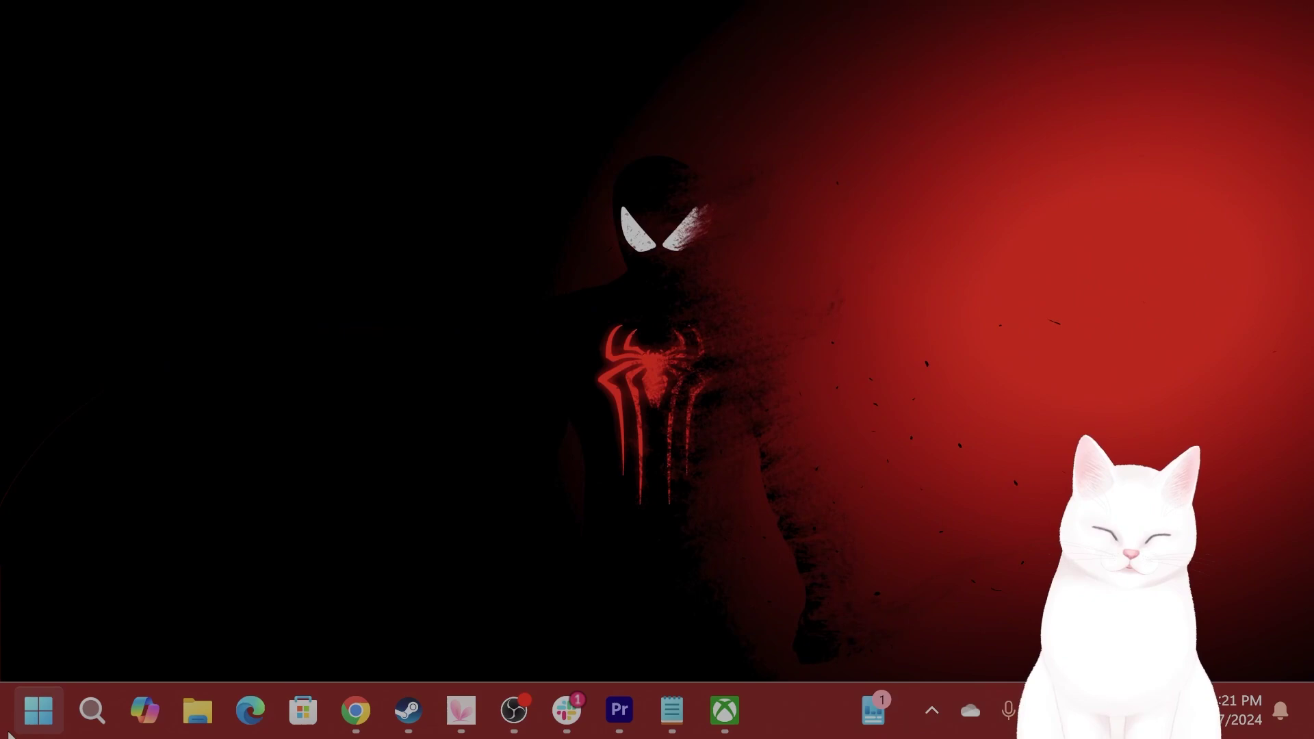
Open Event Viewer's Windows Logs > System log showing Kernel-Power event 566, and widen the window slightly.
{"action": "left_click", "coordinate": [90, 712]}
{"action": "type", "text": "eve"}
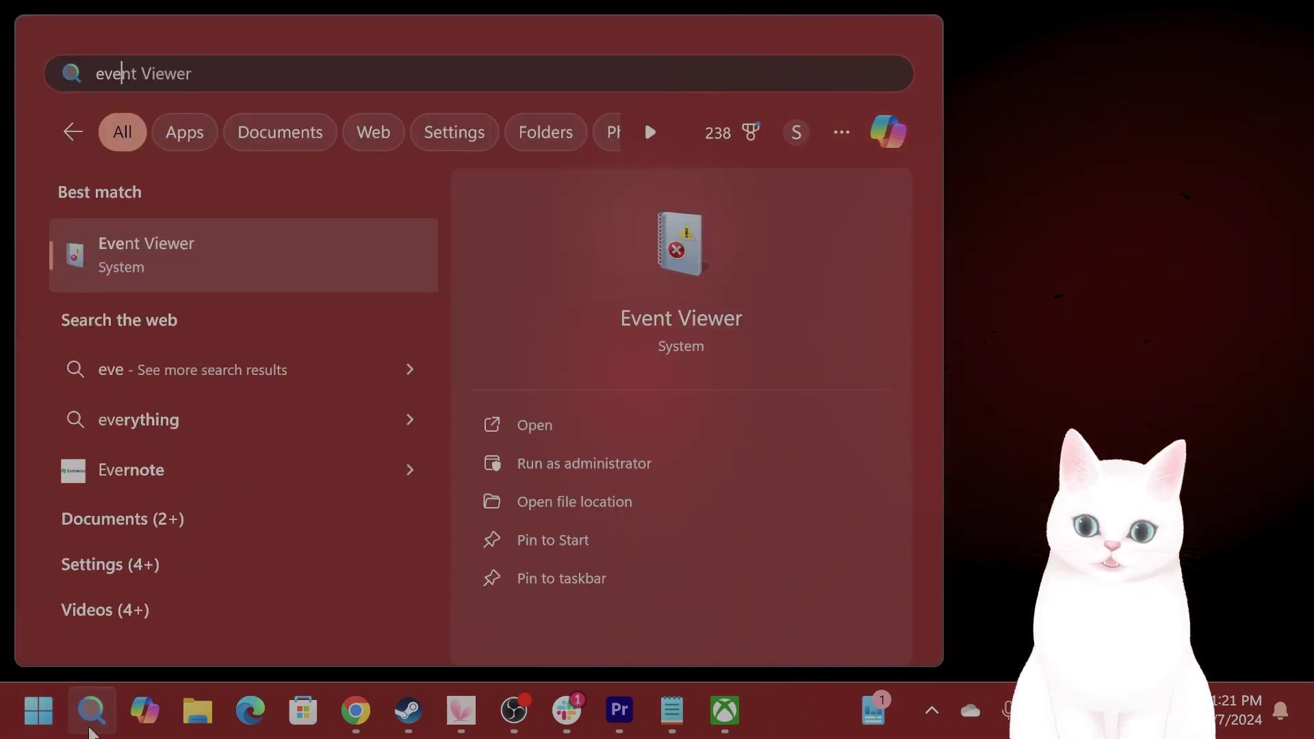
{"action": "type", "text": "nt view"}
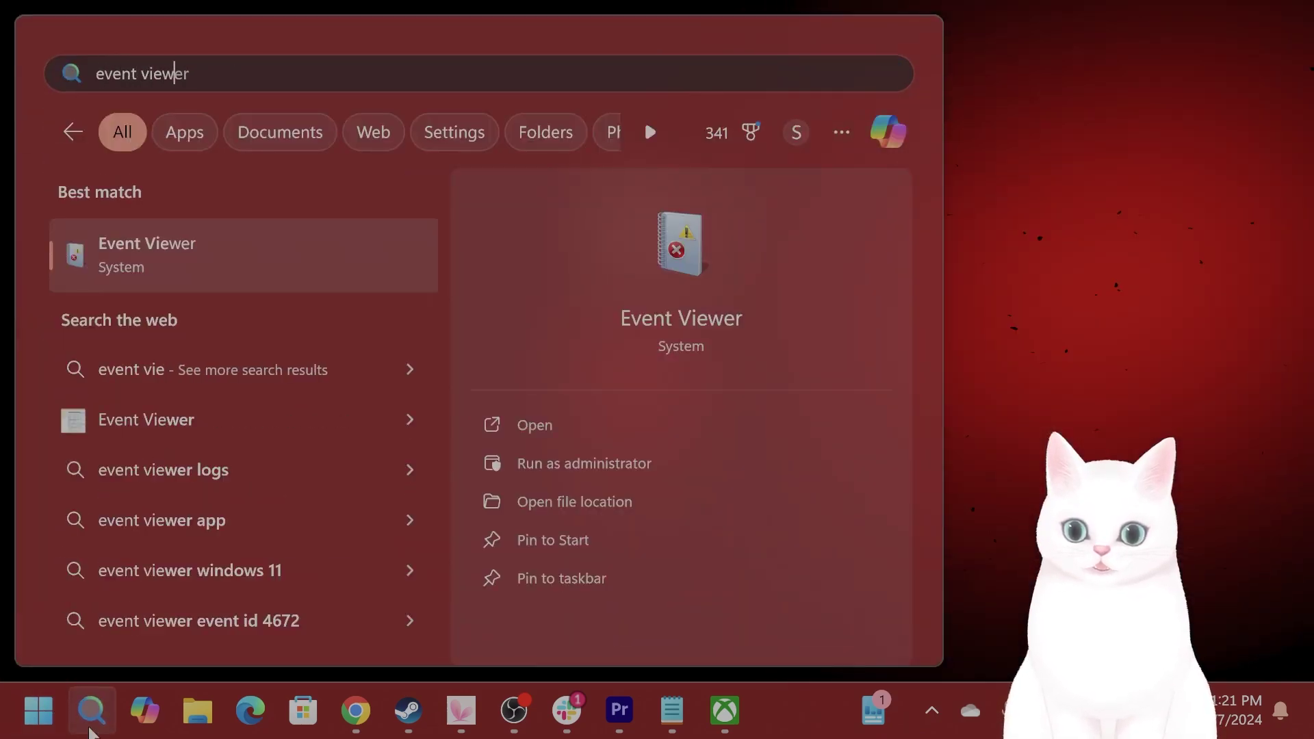
{"action": "type", "text": "er"}
{"action": "key", "text": "Return"}
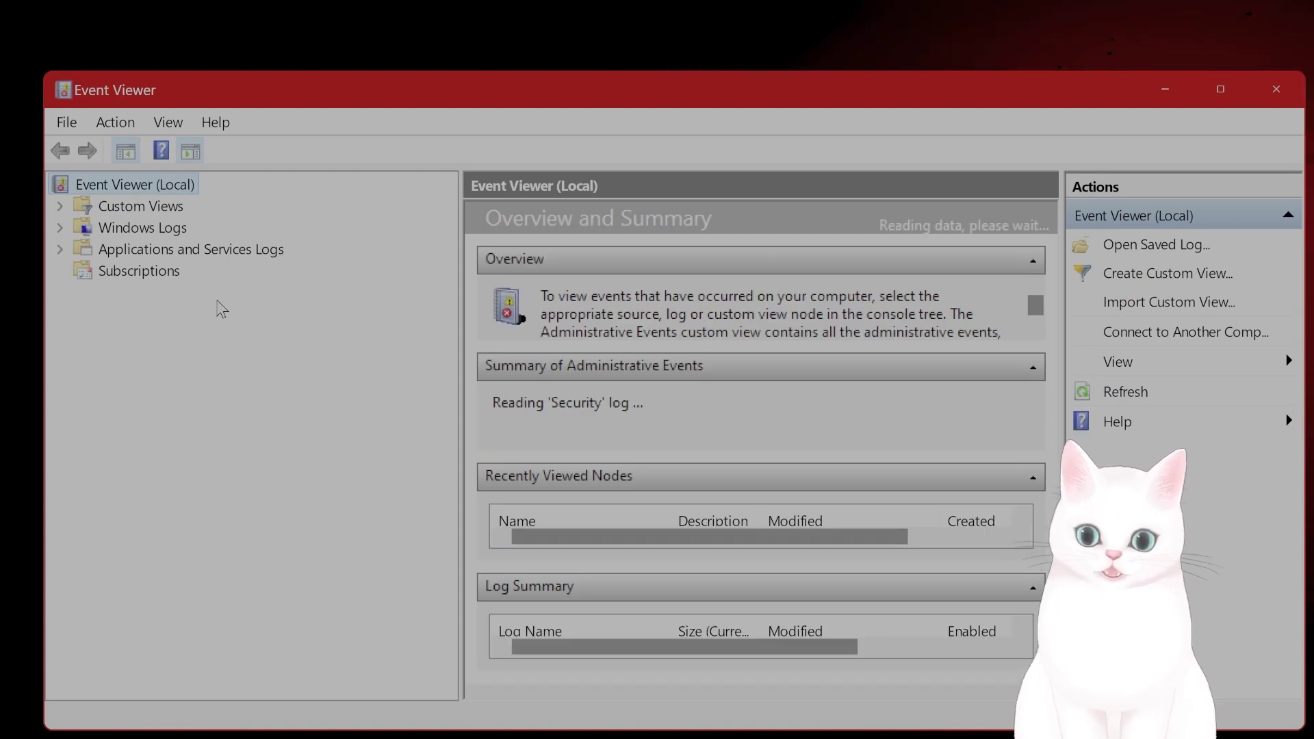
{"action": "left_click", "coordinate": [60, 228]}
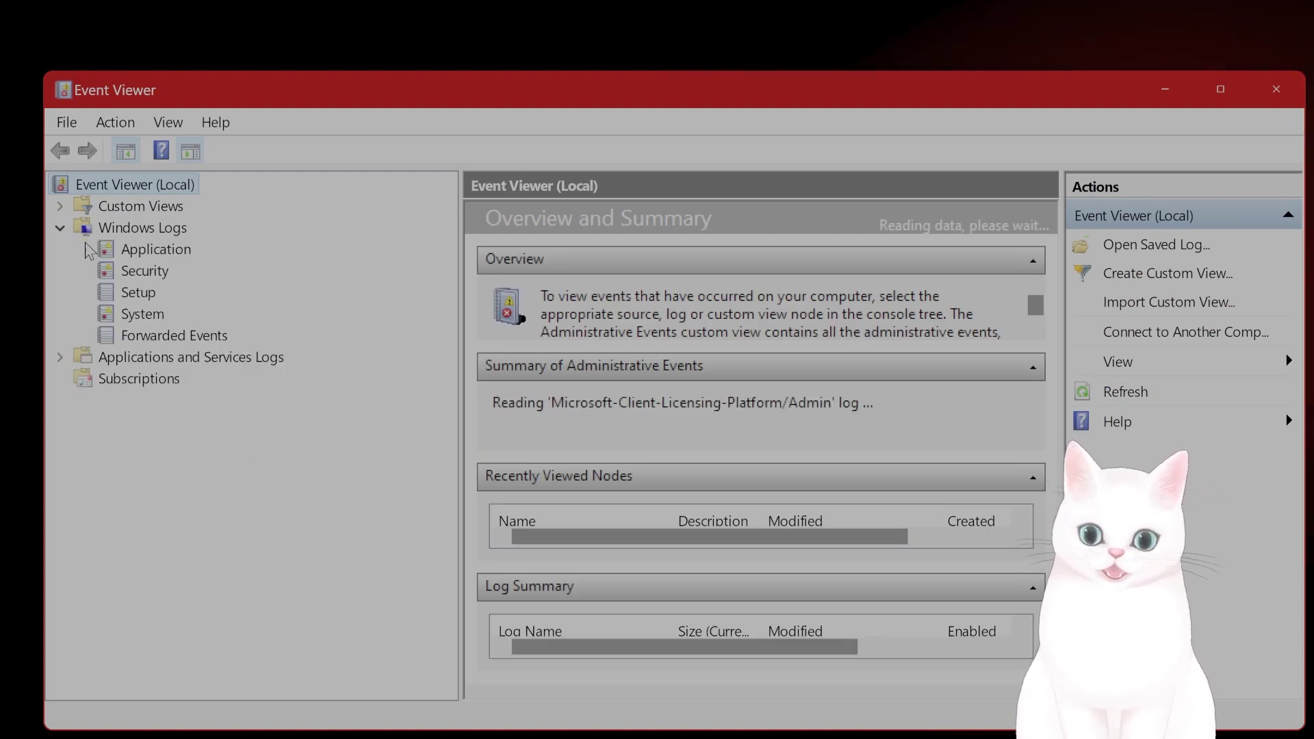
{"action": "left_click", "coordinate": [149, 314]}
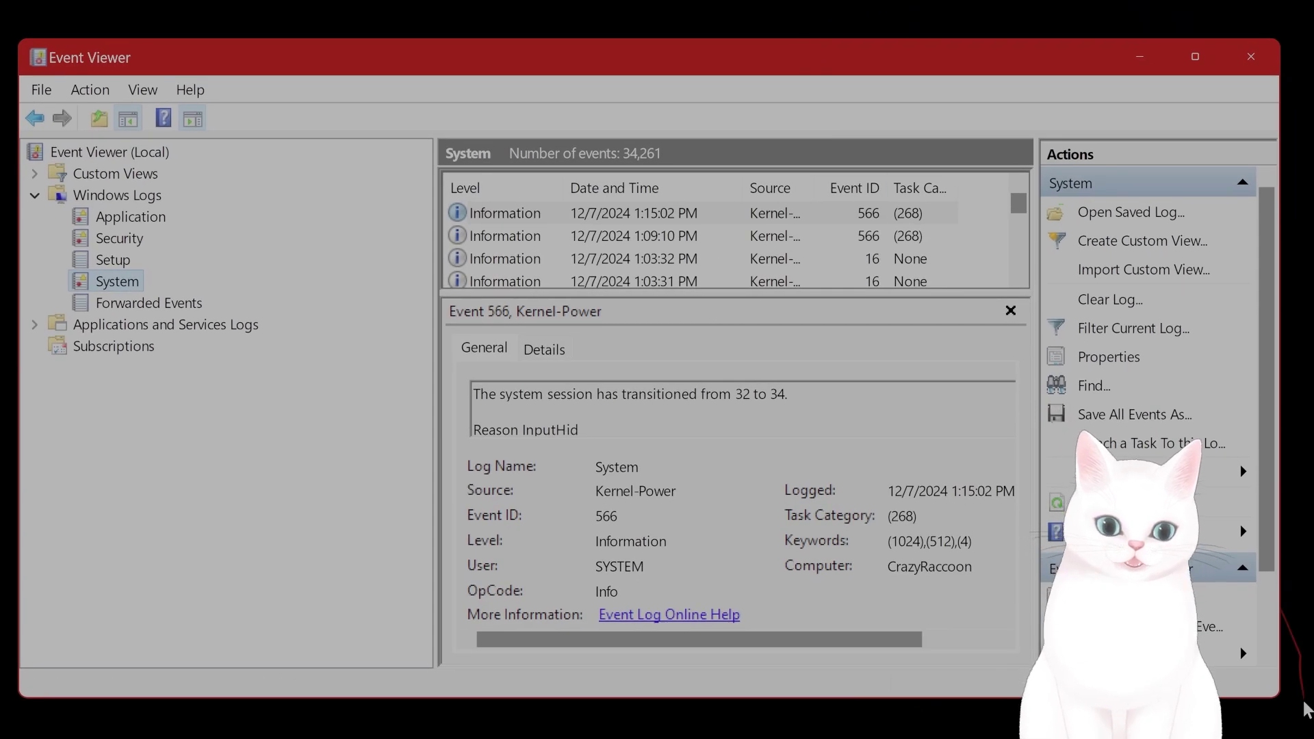
{"action": "left_click_drag", "start_coordinate": [1307, 708], "coordinate": [1292, 718]}
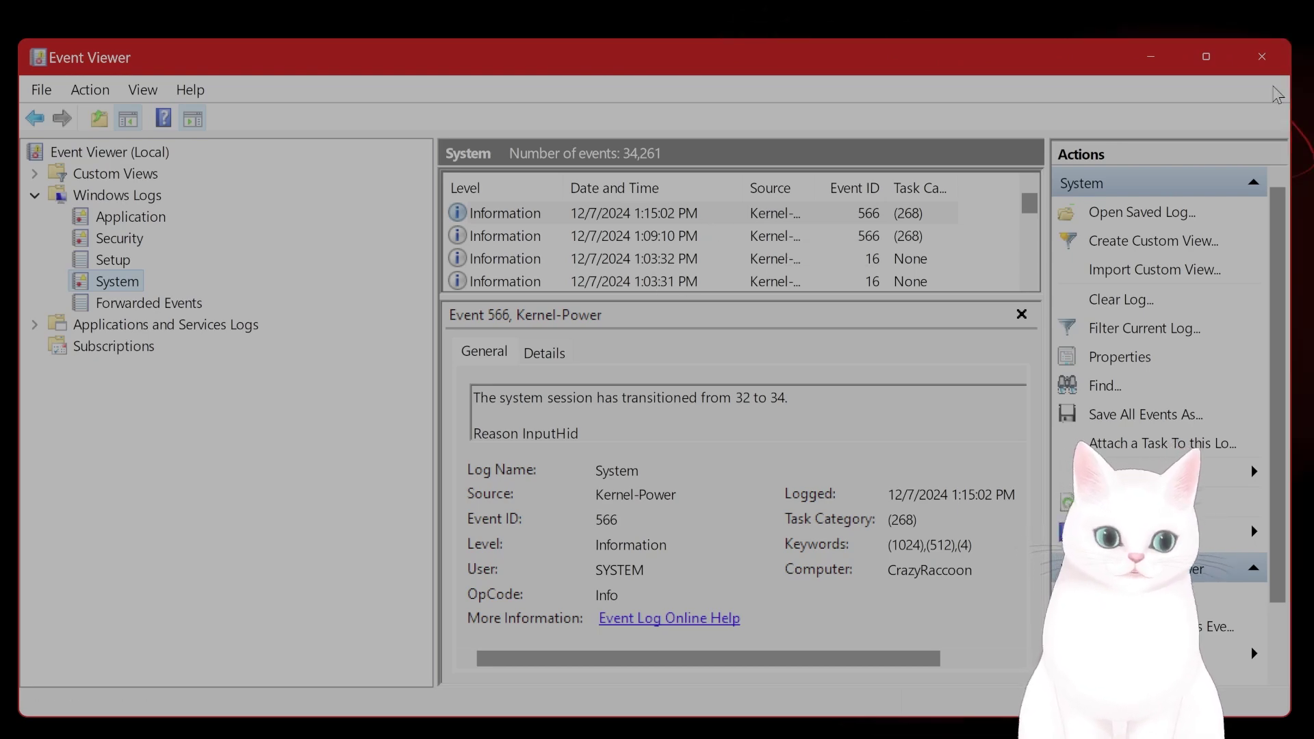
Close Event Viewer, raise the Notepad notes window and select the Microsoft account devices URL.
{"action": "left_click", "coordinate": [1263, 56]}
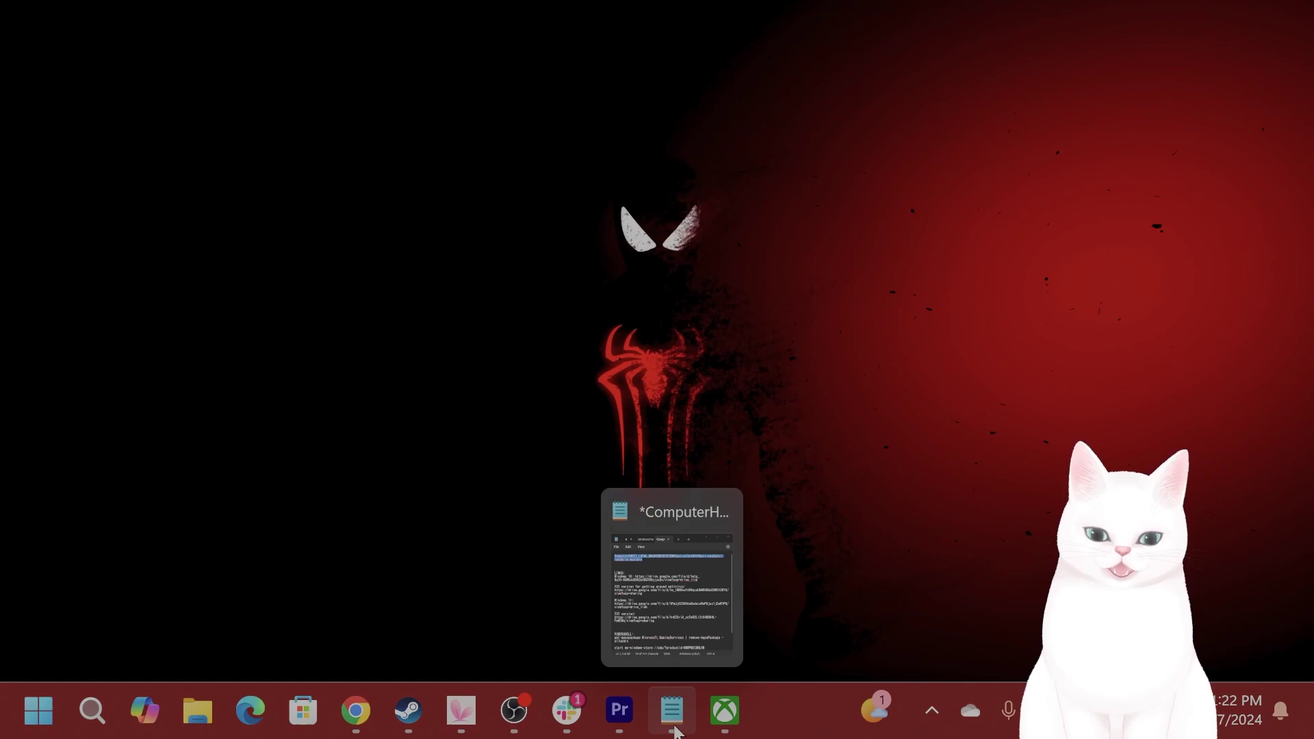
{"action": "left_click", "coordinate": [673, 714]}
{"action": "left_click", "coordinate": [728, 560]}
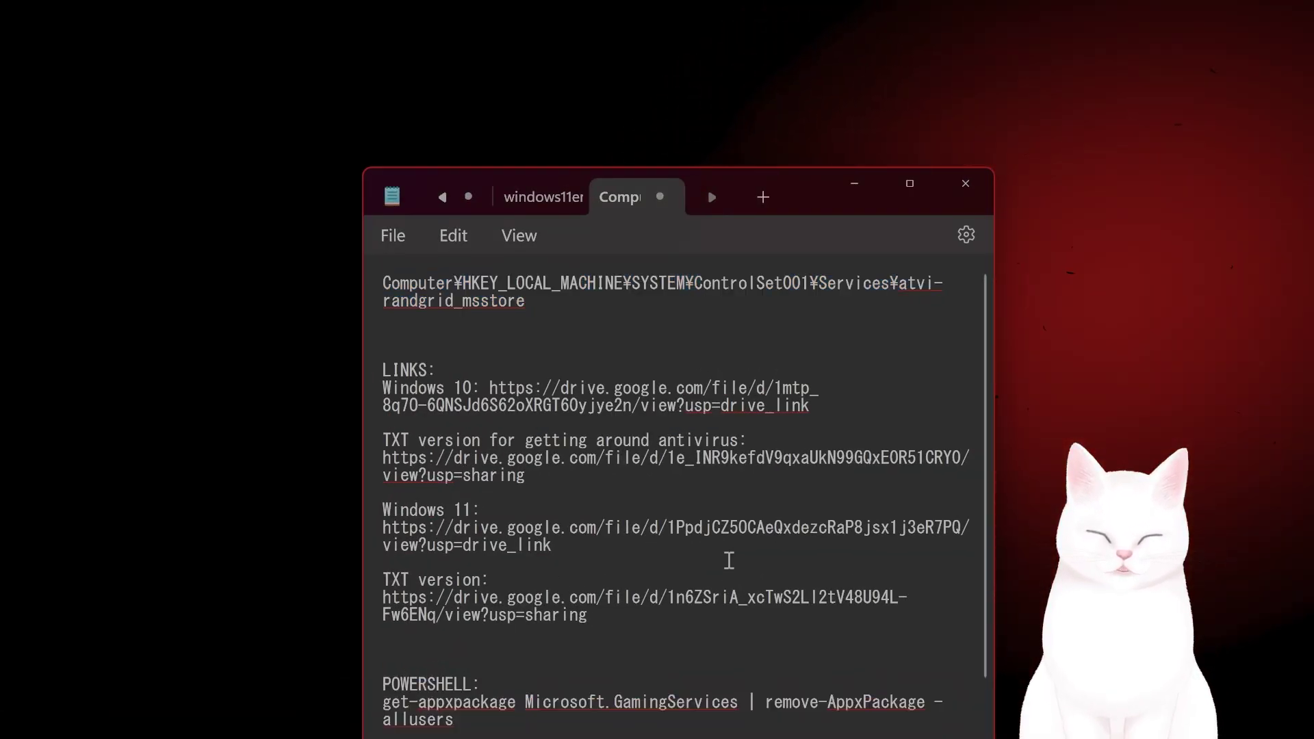
{"action": "scroll", "coordinate": [708, 493], "scroll_direction": "down", "scroll_amount": 2}
{"action": "left_click_drag", "start_coordinate": [804, 196], "coordinate": [785, 114]}
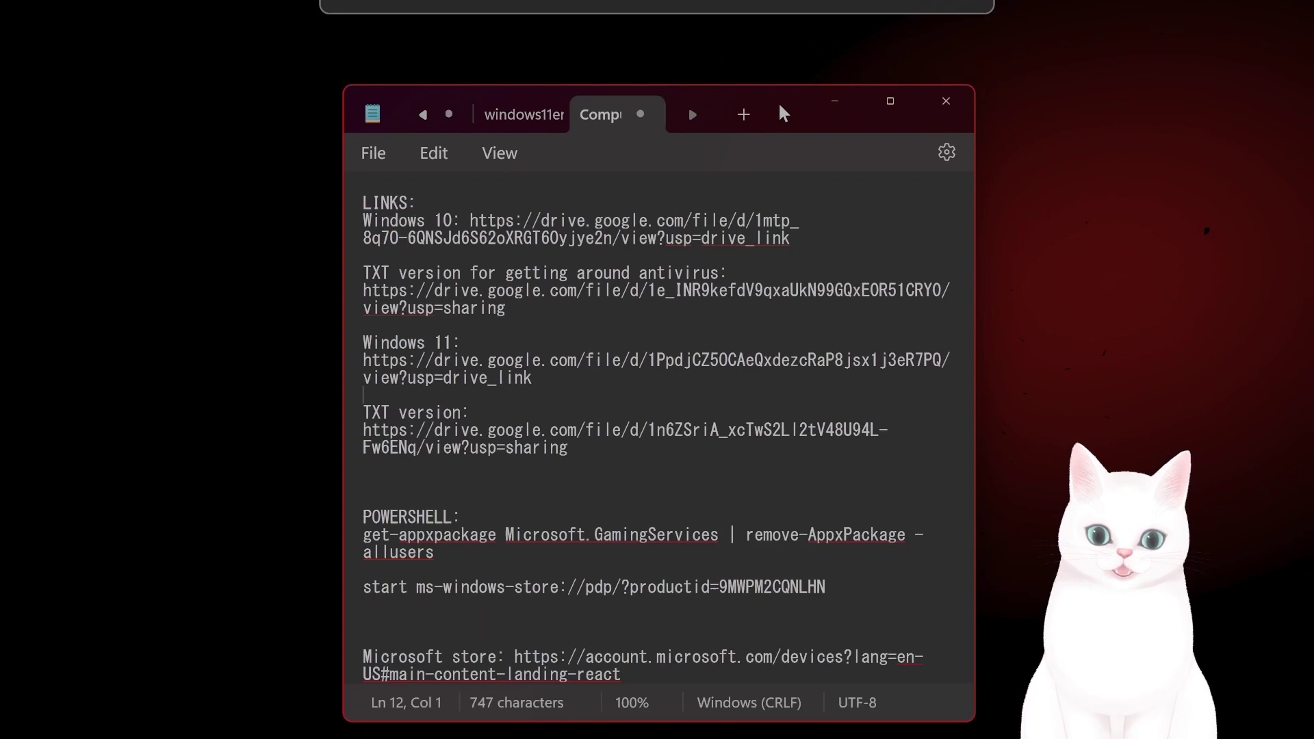
{"action": "left_click_drag", "start_coordinate": [642, 681], "coordinate": [510, 660]}
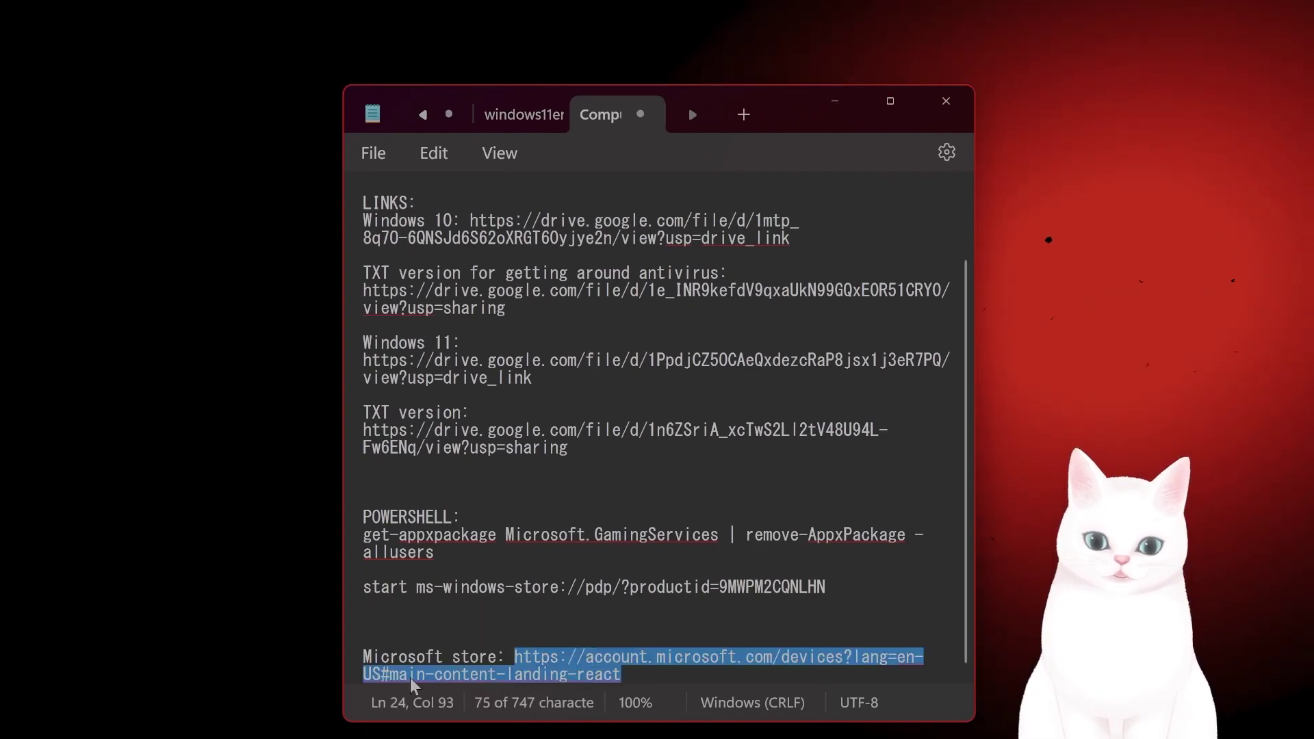
{"action": "left_click", "coordinate": [356, 710]}
Load the pasted account.microsoft.com/devices address in a new tab to see DESKTOP-2I38SUC.
{"action": "left_click", "coordinate": [636, 24]}
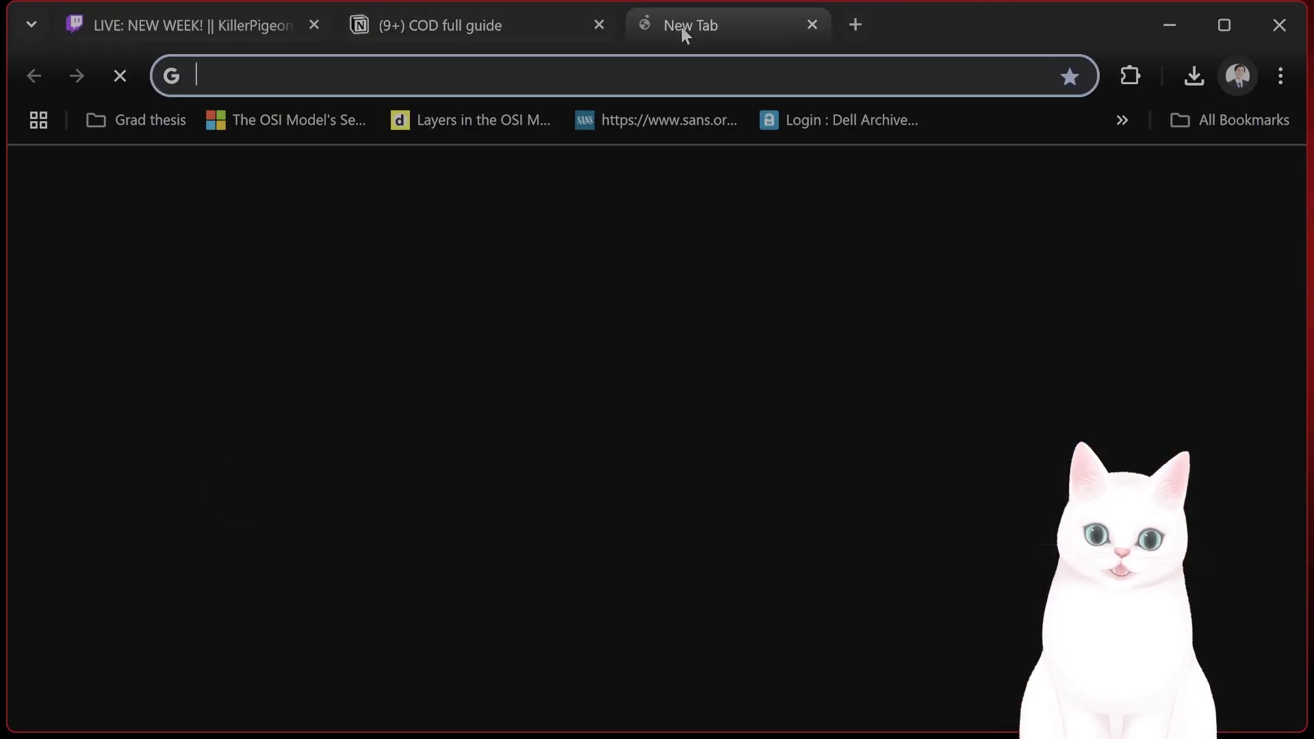
{"action": "type", "text": "https://account.microsoft.com/devices?lang=en-US#main-content-landing-react"}
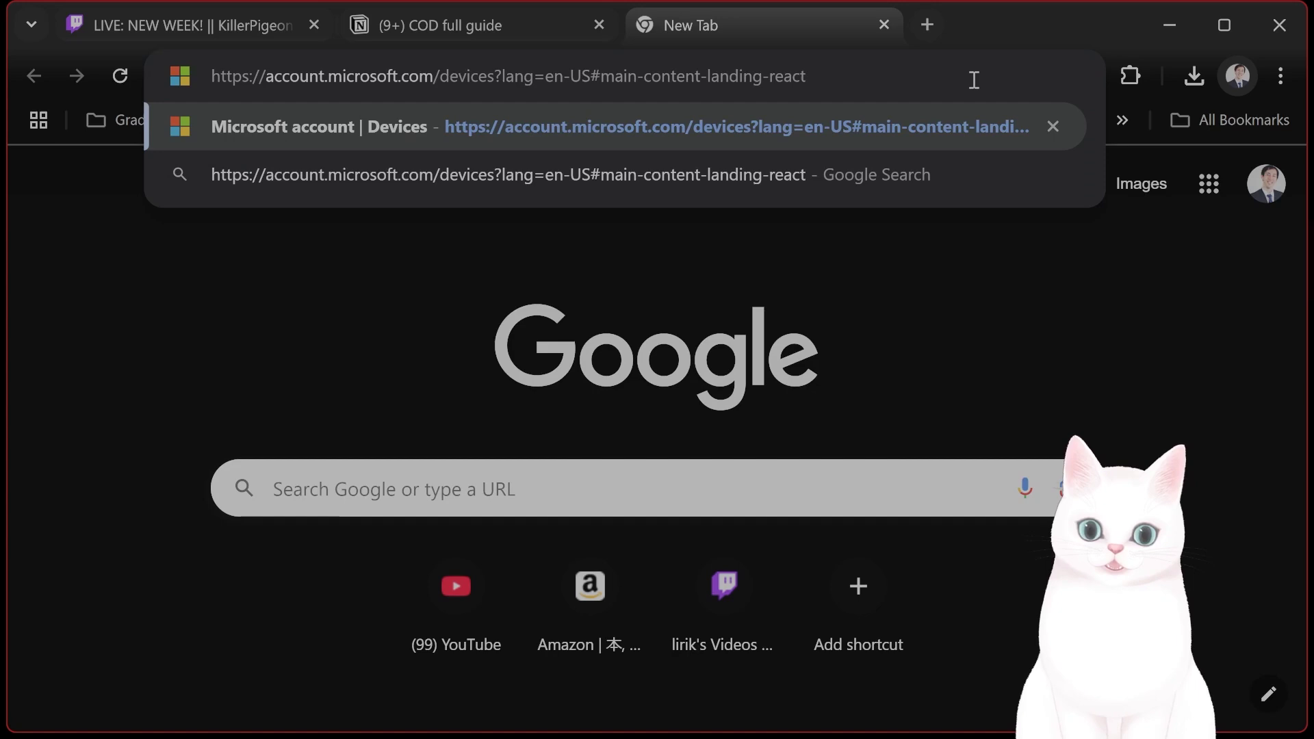
{"action": "key", "text": "Return"}
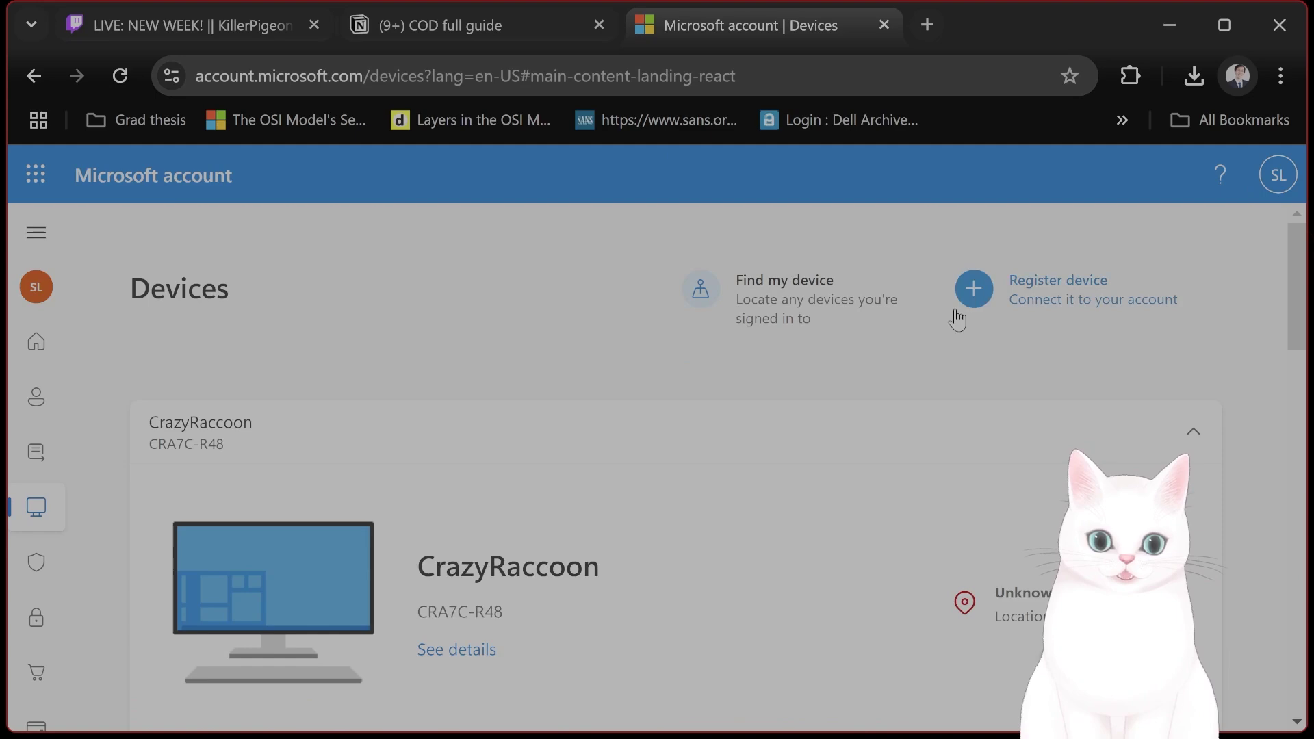
{"action": "scroll", "coordinate": [1009, 322], "scroll_direction": "down", "scroll_amount": 7}
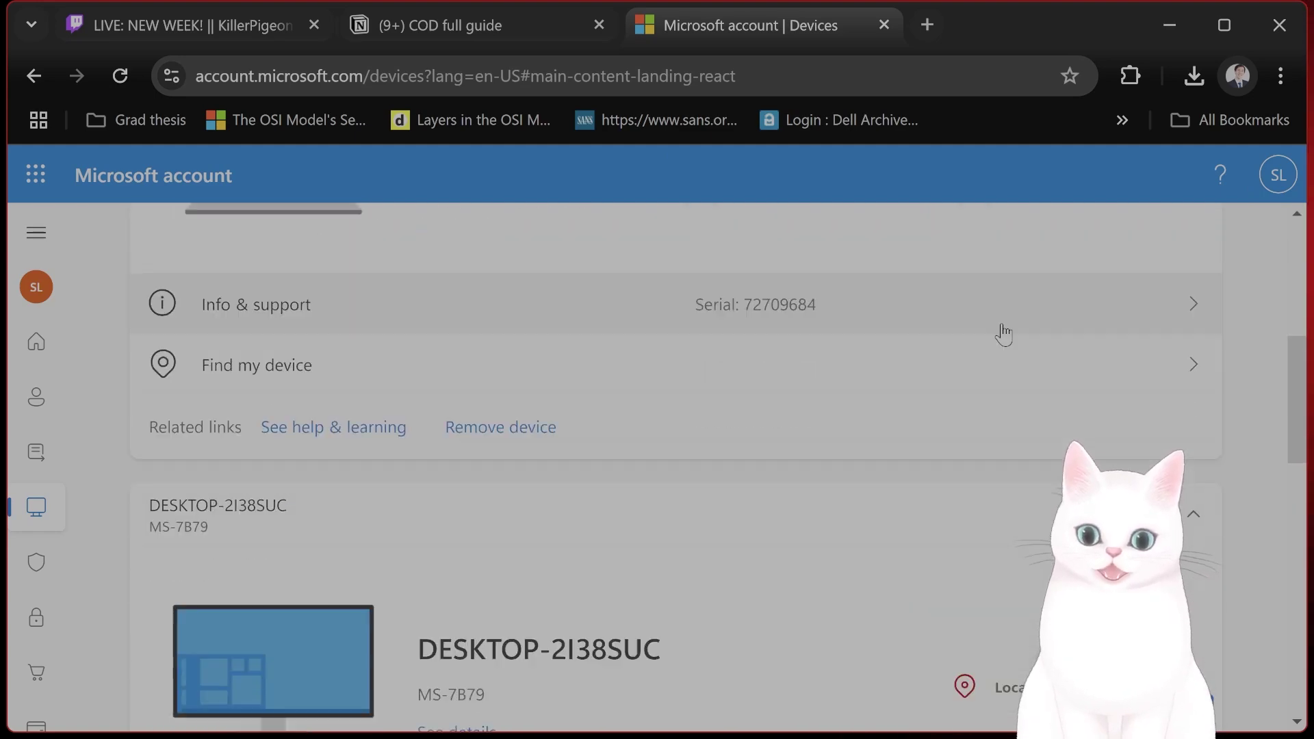
{"action": "scroll", "coordinate": [965, 350], "scroll_direction": "down", "scroll_amount": 3}
{"action": "scroll", "coordinate": [938, 373], "scroll_direction": "down", "scroll_amount": 2}
{"action": "scroll", "coordinate": [919, 405], "scroll_direction": "up", "scroll_amount": 4}
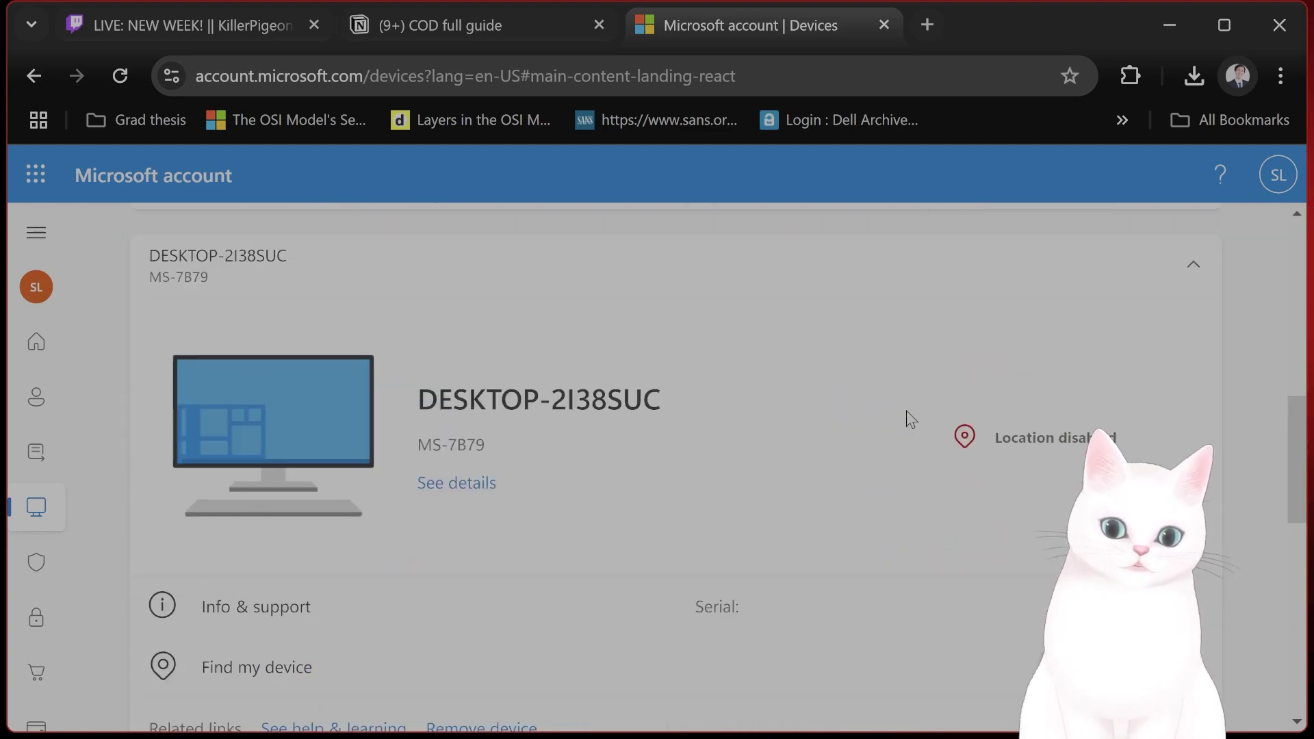
{"action": "scroll", "coordinate": [909, 421], "scroll_direction": "down", "scroll_amount": 3}
{"action": "scroll", "coordinate": [909, 420], "scroll_direction": "down", "scroll_amount": 3}
{"action": "scroll", "coordinate": [901, 431], "scroll_direction": "up", "scroll_amount": 8}
{"action": "scroll", "coordinate": [901, 432], "scroll_direction": "up", "scroll_amount": 3}
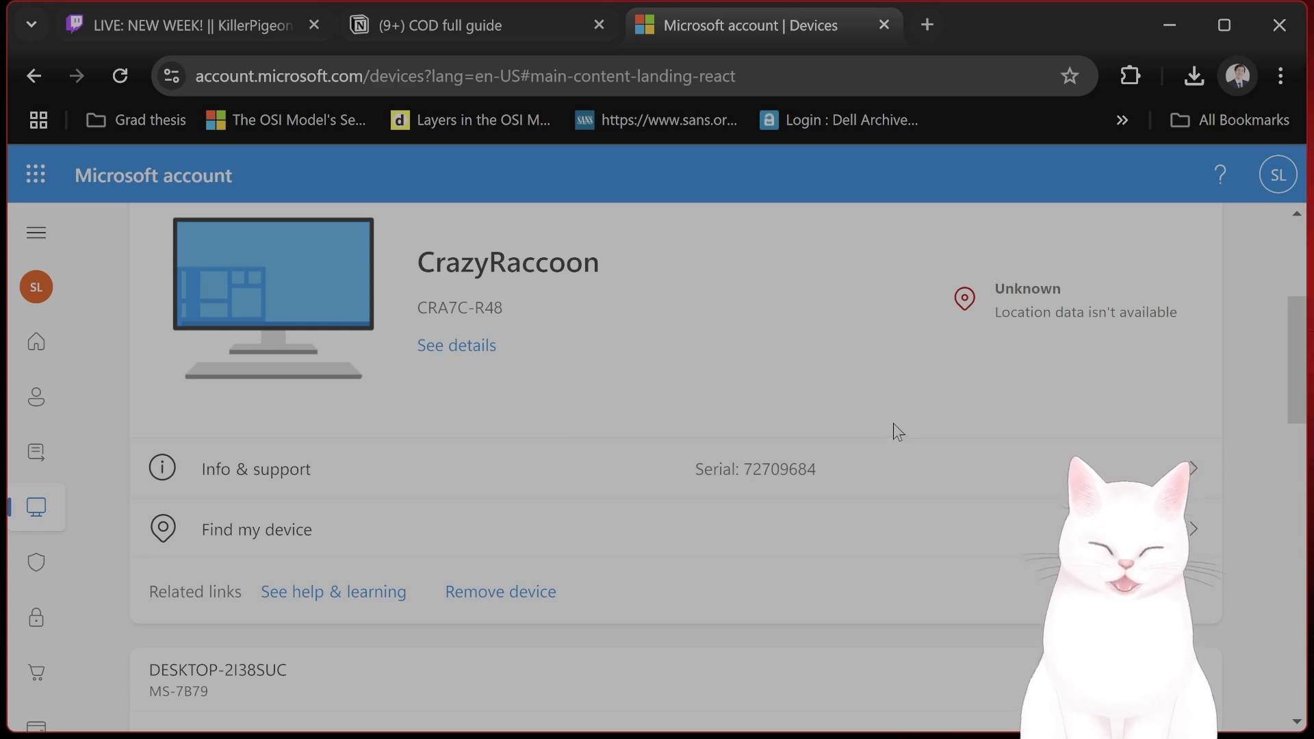
{"action": "scroll", "coordinate": [831, 452], "scroll_direction": "up", "scroll_amount": 2}
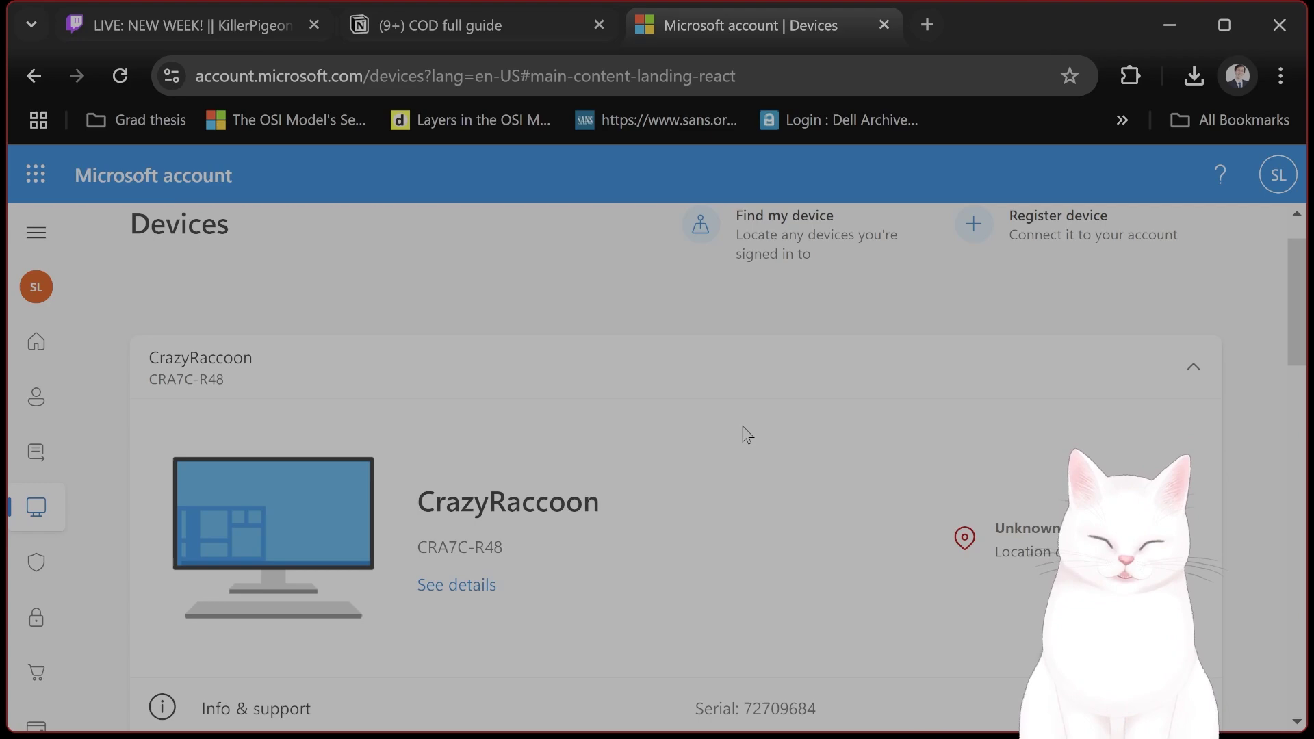
{"action": "scroll", "coordinate": [742, 432], "scroll_direction": "down", "scroll_amount": 3}
{"action": "scroll", "coordinate": [743, 432], "scroll_direction": "down", "scroll_amount": 2}
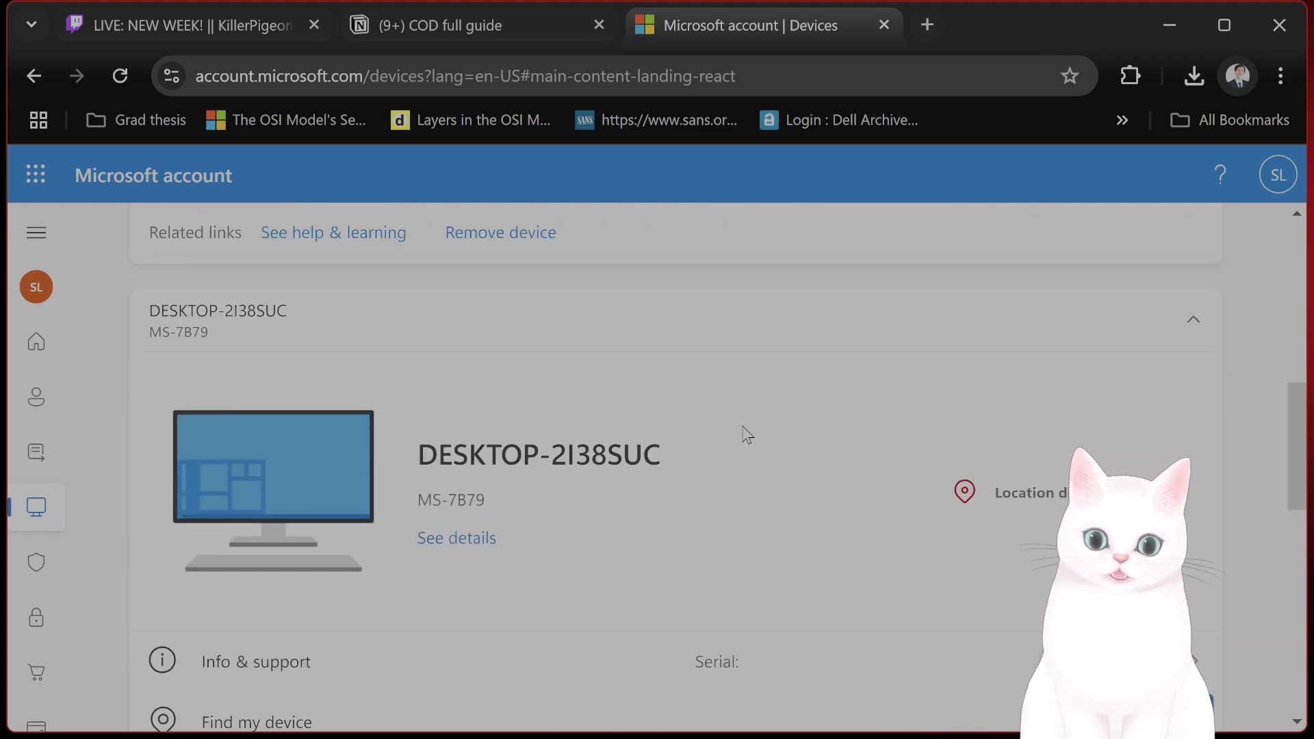
{"action": "scroll", "coordinate": [742, 431], "scroll_direction": "up", "scroll_amount": 4}
{"action": "scroll", "coordinate": [766, 447], "scroll_direction": "up", "scroll_amount": 3}
{"action": "scroll", "coordinate": [790, 465], "scroll_direction": "down", "scroll_amount": 5}
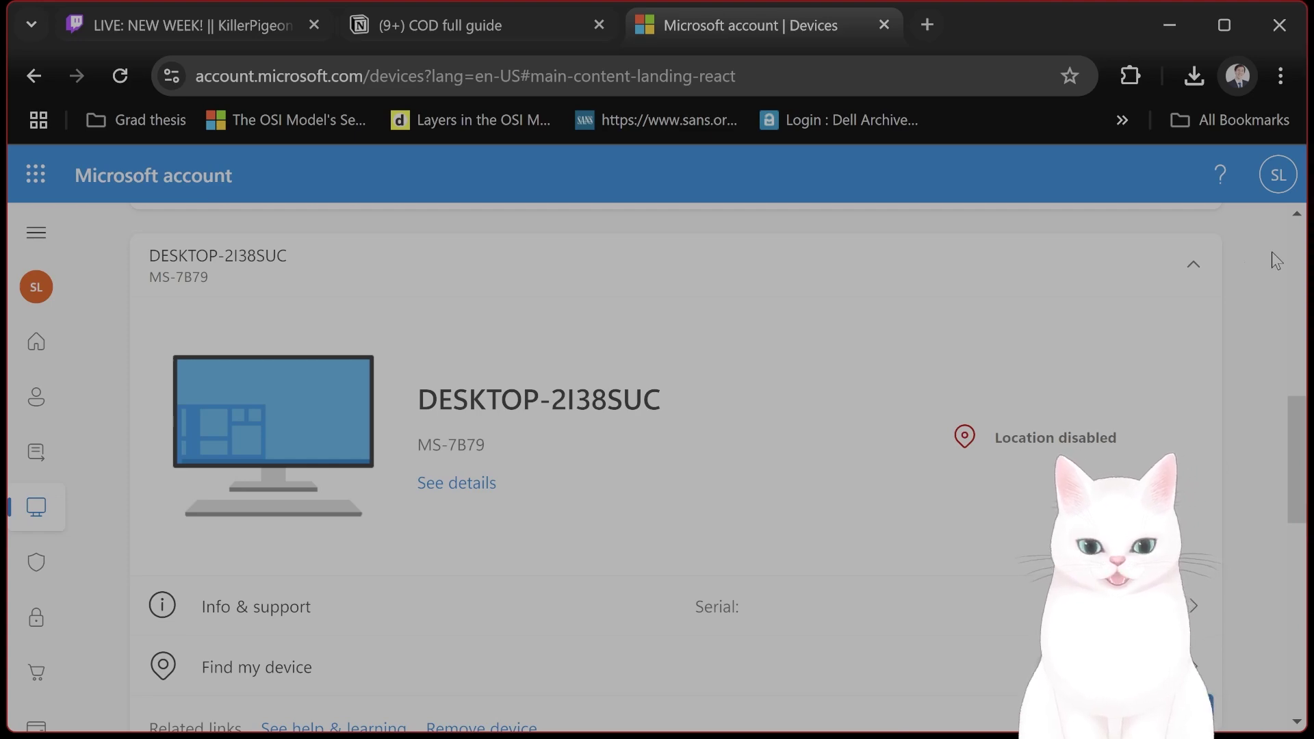
{"action": "scroll", "coordinate": [883, 370], "scroll_direction": "down", "scroll_amount": 4}
{"action": "scroll", "coordinate": [778, 408], "scroll_direction": "down", "scroll_amount": 5}
{"action": "scroll", "coordinate": [777, 406], "scroll_direction": "up", "scroll_amount": 5}
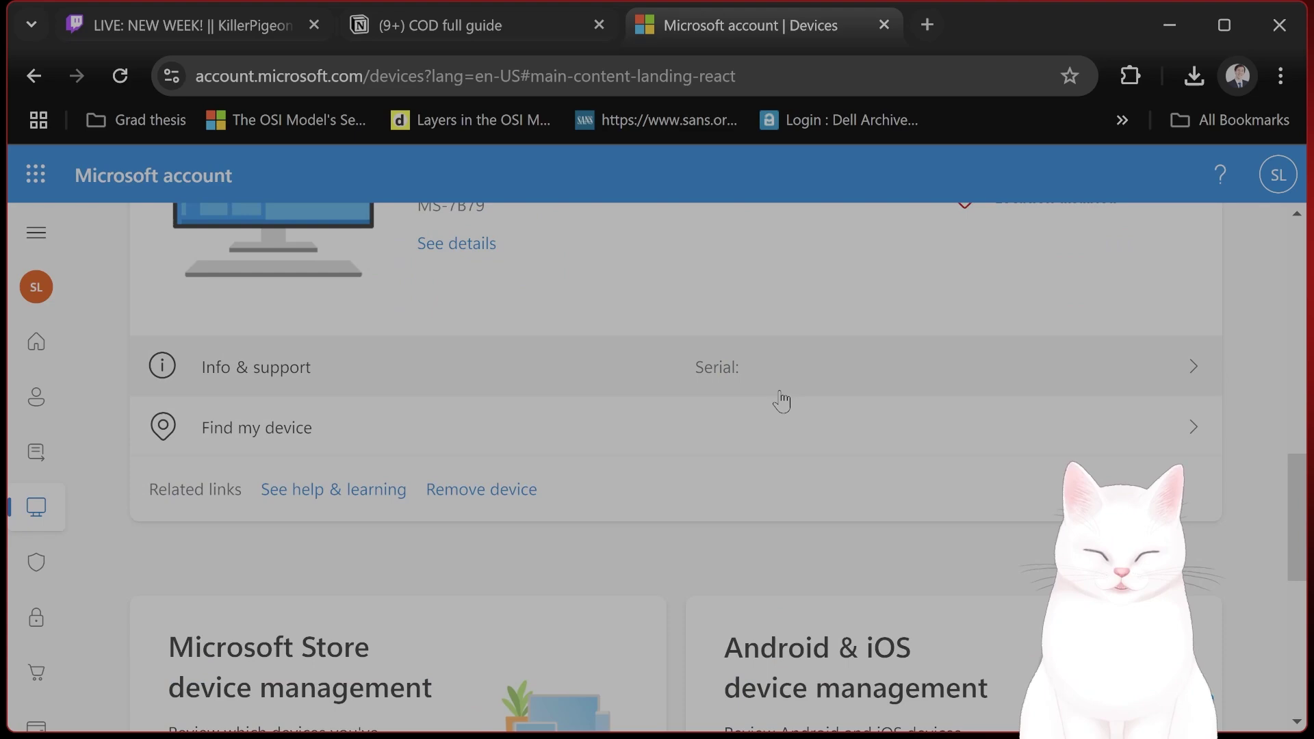
Minimize the browser and open Call of Duty's Manage > Files settings in the Xbox app.
{"action": "left_click", "coordinate": [1183, 9]}
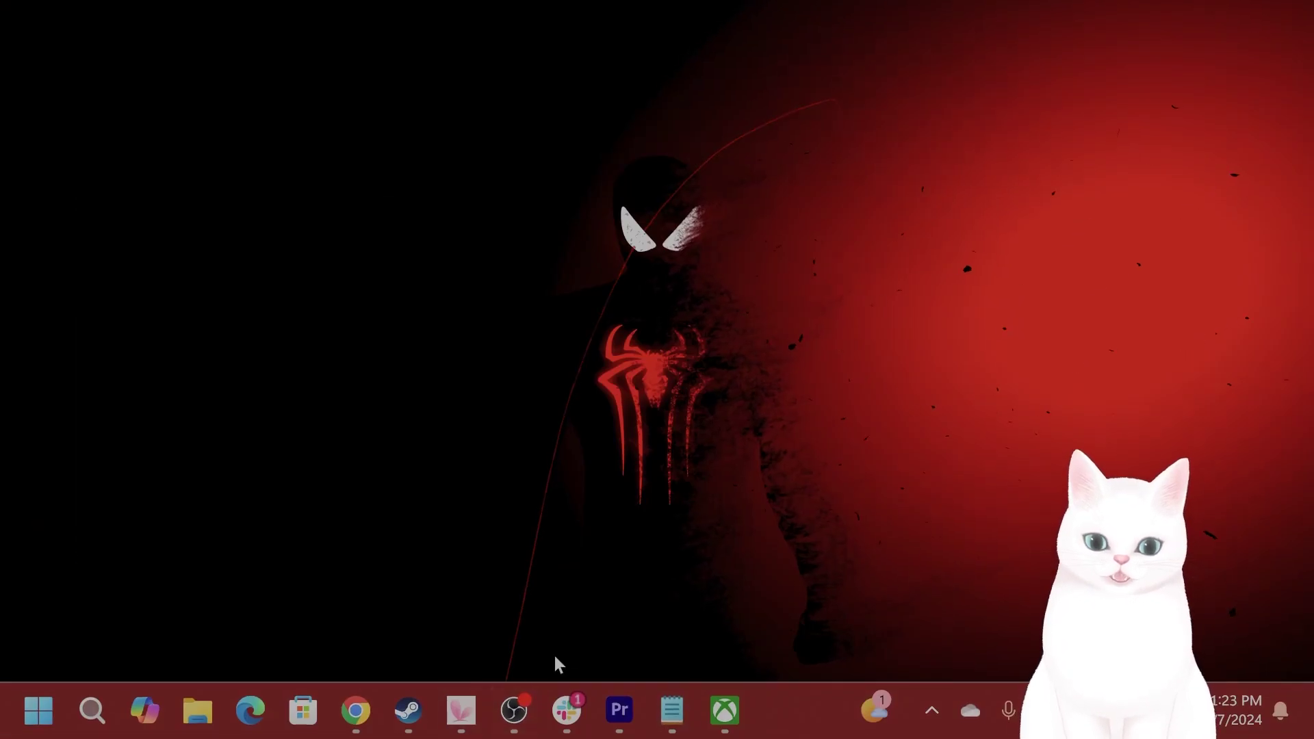
{"action": "left_click", "coordinate": [725, 710]}
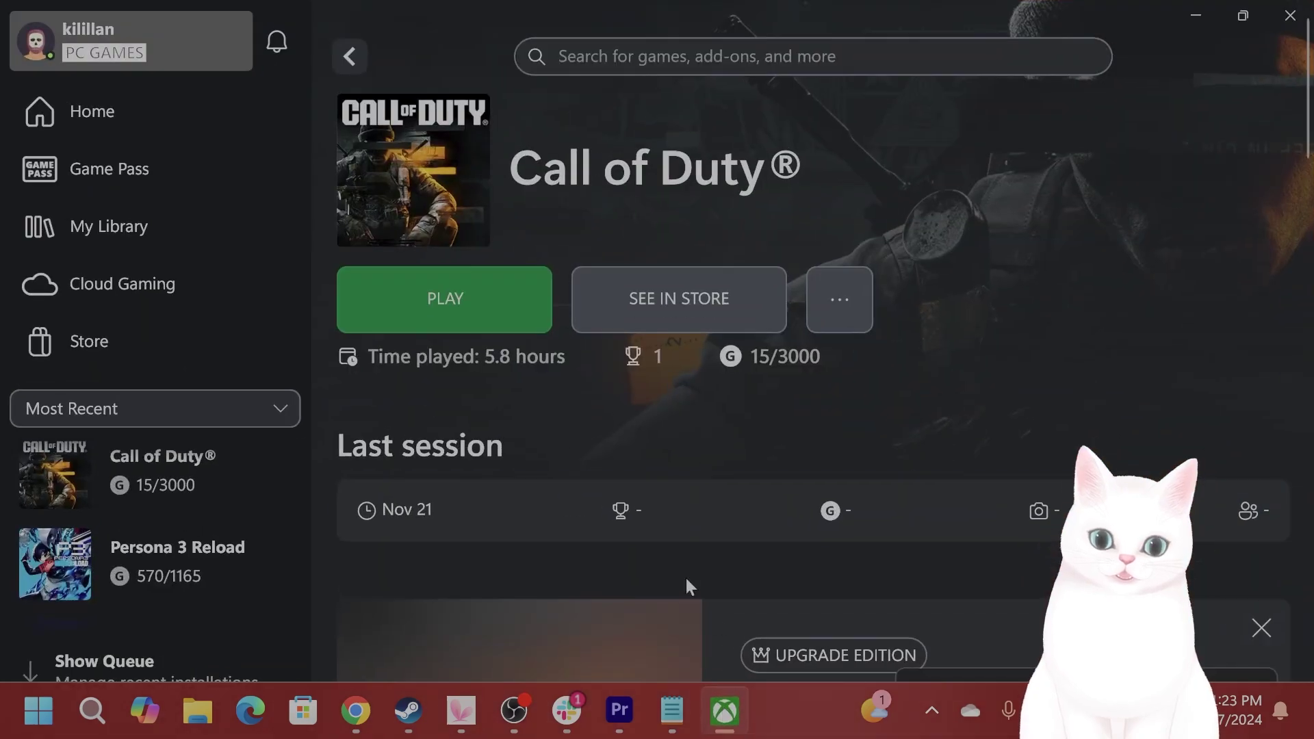
{"action": "right_click", "coordinate": [177, 469]}
{"action": "left_click", "coordinate": [206, 348]}
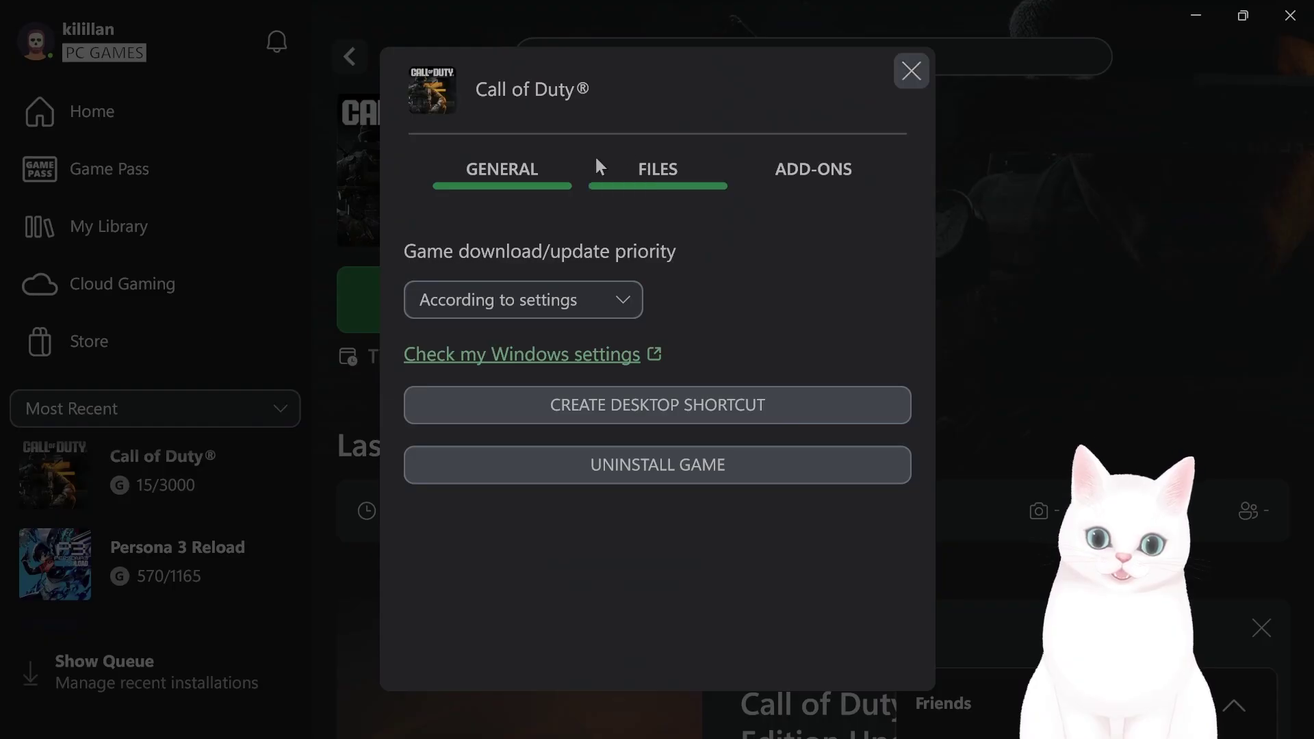
{"action": "left_click", "coordinate": [639, 170]}
Browse to XboxGames\Call of Duty\Content and select the 416 MB cod.exe.
{"action": "left_click", "coordinate": [833, 339]}
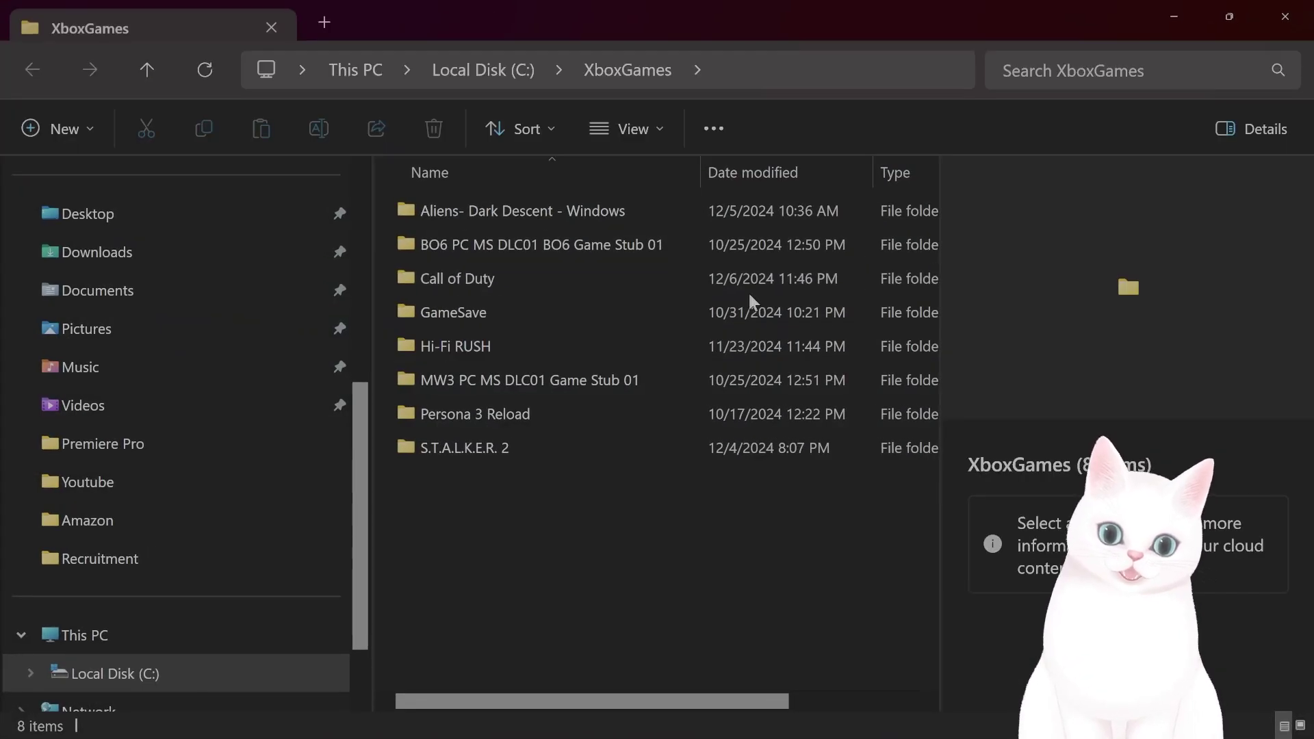
{"action": "double_click", "coordinate": [493, 280]}
{"action": "left_click", "coordinate": [525, 208]}
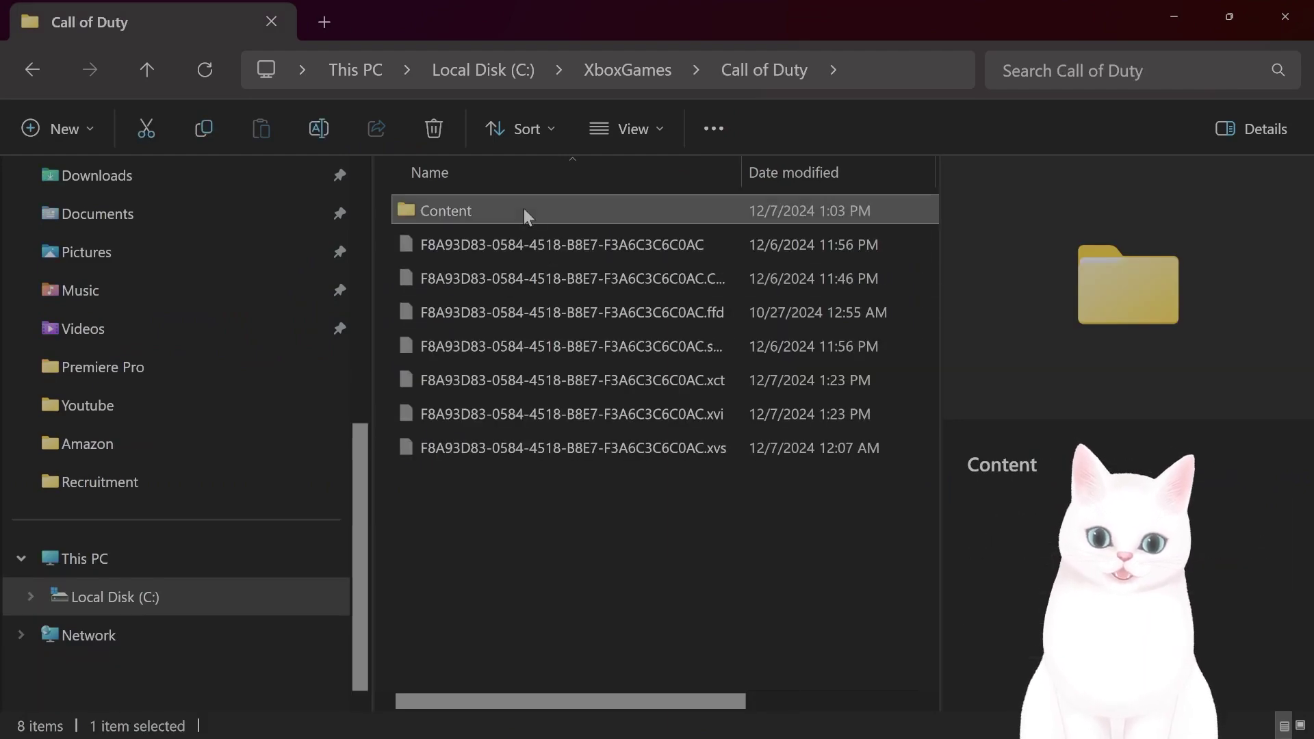
{"action": "double_click", "coordinate": [524, 210]}
{"action": "scroll", "coordinate": [667, 391], "scroll_direction": "down", "scroll_amount": 6}
{"action": "scroll", "coordinate": [667, 438], "scroll_direction": "down", "scroll_amount": 3}
{"action": "scroll", "coordinate": [690, 401], "scroll_direction": "down", "scroll_amount": 5}
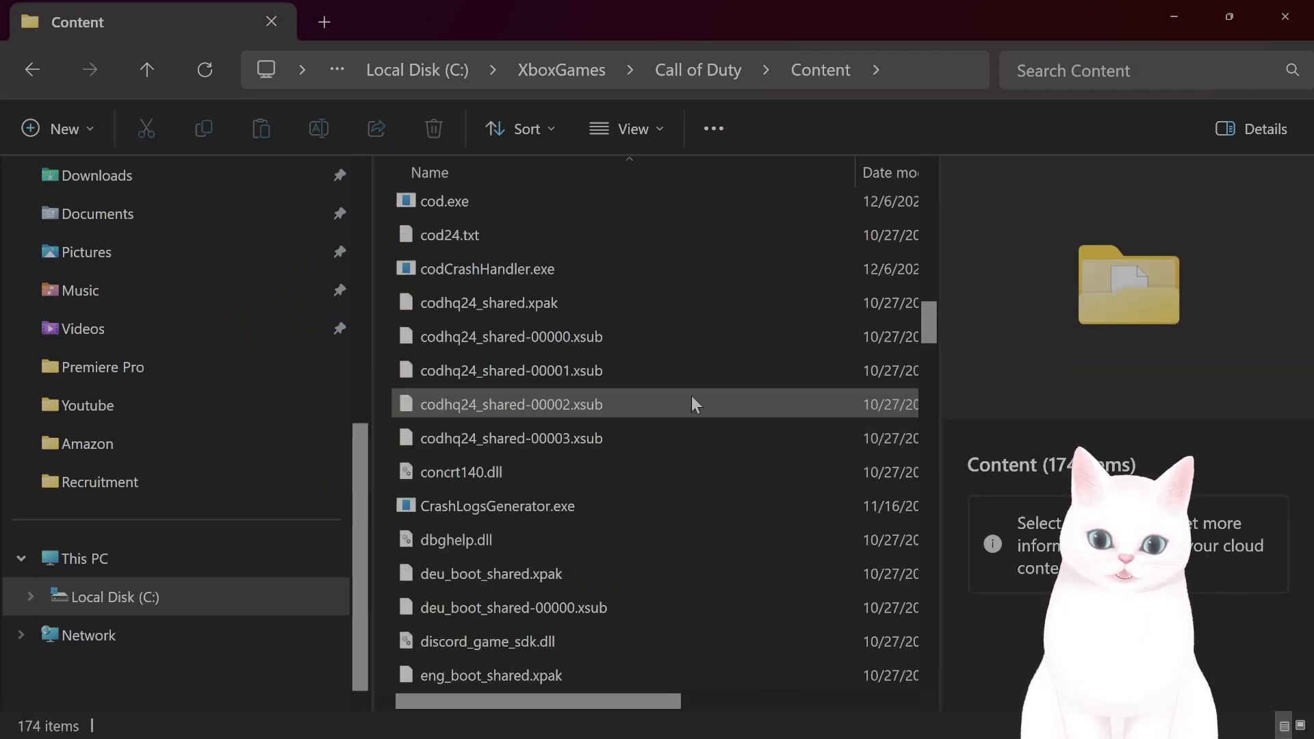
{"action": "scroll", "coordinate": [695, 396], "scroll_direction": "down", "scroll_amount": 2}
{"action": "scroll", "coordinate": [700, 394], "scroll_direction": "up", "scroll_amount": 4}
{"action": "scroll", "coordinate": [727, 381], "scroll_direction": "down", "scroll_amount": 8}
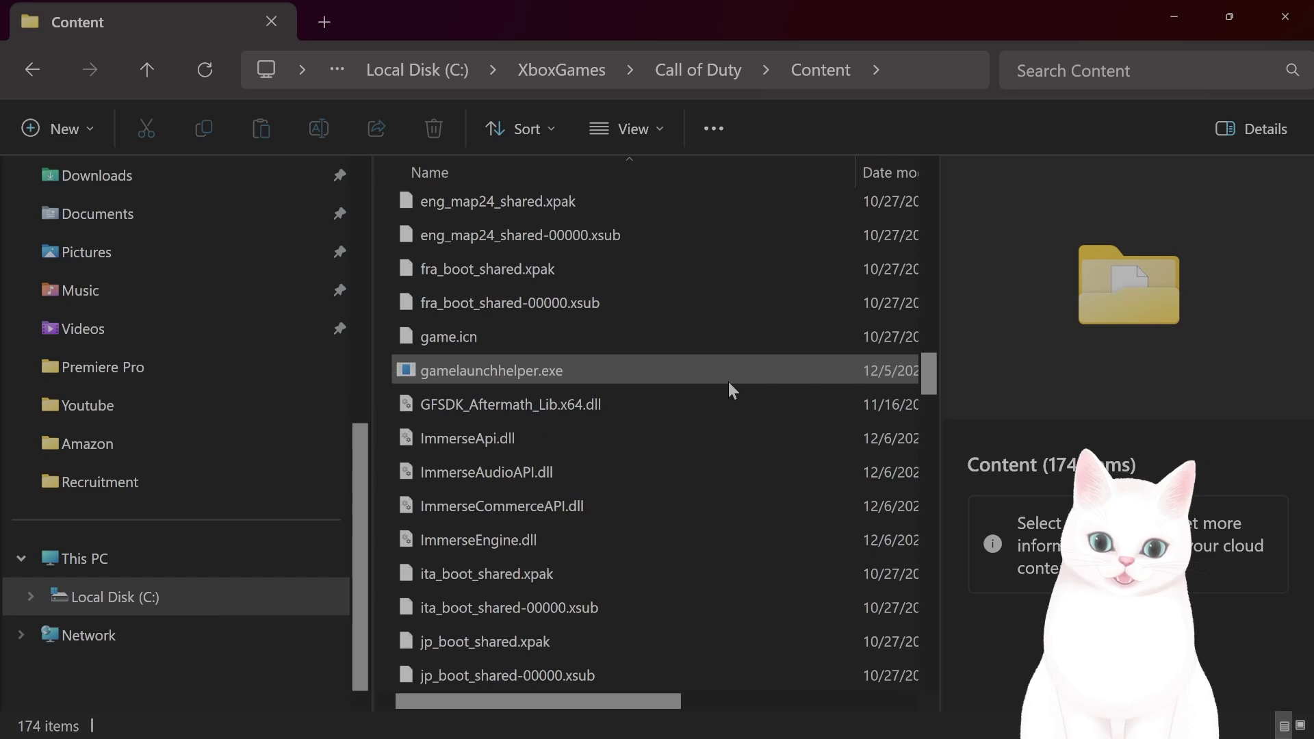
{"action": "scroll", "coordinate": [728, 382], "scroll_direction": "down", "scroll_amount": 5}
{"action": "scroll", "coordinate": [724, 389], "scroll_direction": "down", "scroll_amount": 10}
{"action": "scroll", "coordinate": [721, 390], "scroll_direction": "down", "scroll_amount": 10}
{"action": "scroll", "coordinate": [724, 392], "scroll_direction": "down", "scroll_amount": 7}
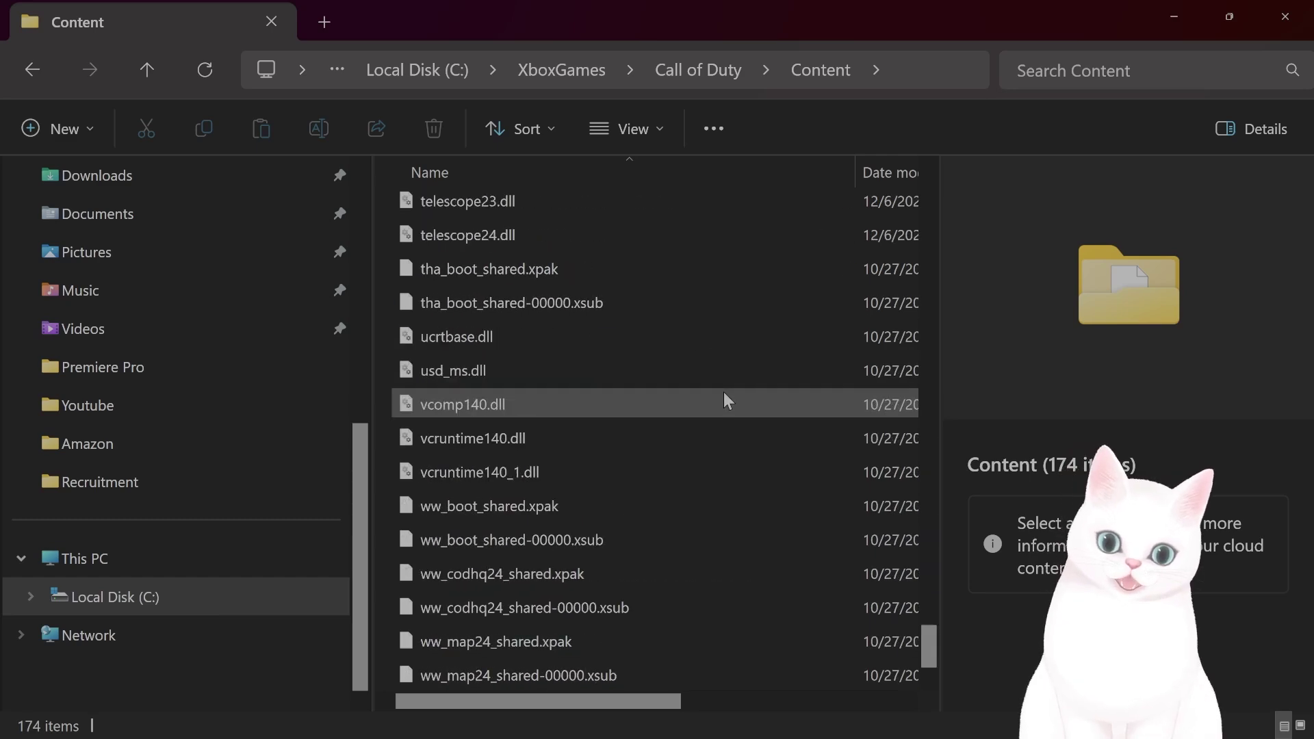
{"action": "scroll", "coordinate": [724, 392], "scroll_direction": "up", "scroll_amount": 12}
{"action": "scroll", "coordinate": [751, 455], "scroll_direction": "up", "scroll_amount": 10}
{"action": "scroll", "coordinate": [778, 489], "scroll_direction": "up", "scroll_amount": 15}
{"action": "scroll", "coordinate": [784, 492], "scroll_direction": "up", "scroll_amount": 2}
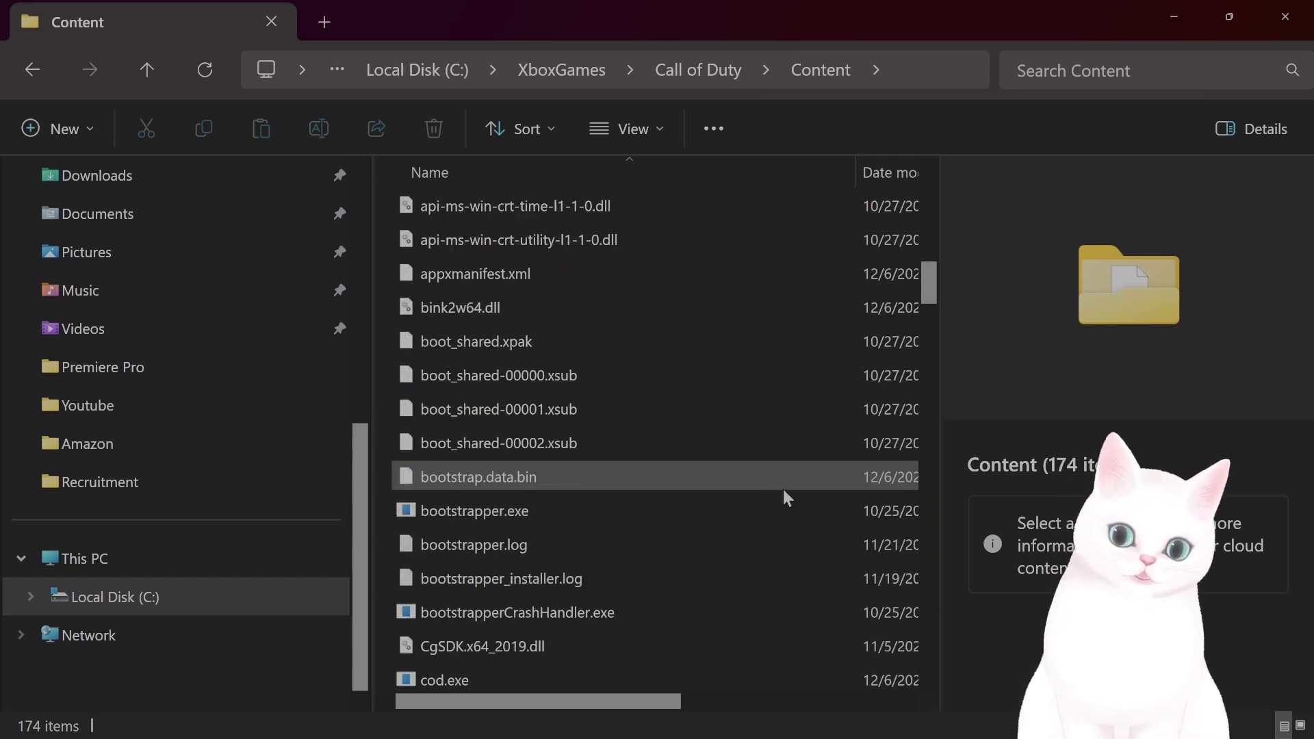
{"action": "scroll", "coordinate": [784, 490], "scroll_direction": "down", "scroll_amount": 2}
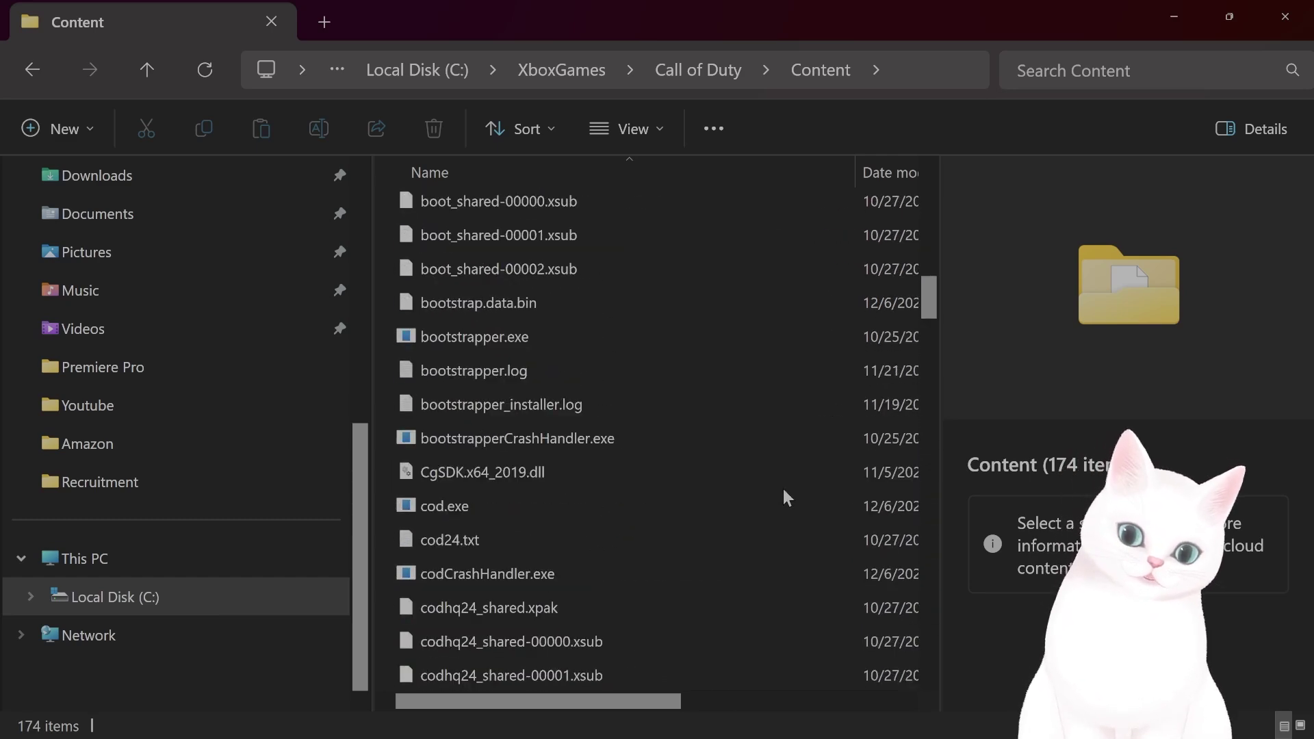
{"action": "left_click", "coordinate": [704, 517]}
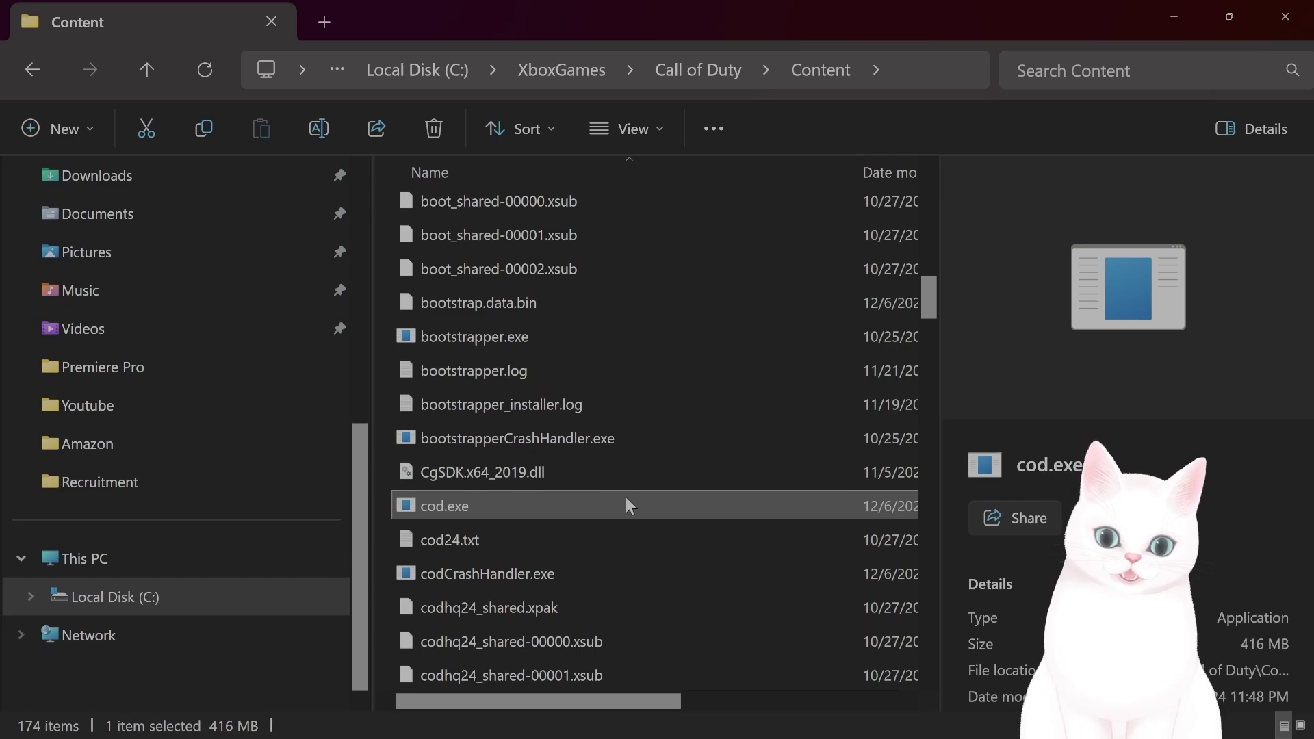
{"action": "right_click", "coordinate": [537, 498]}
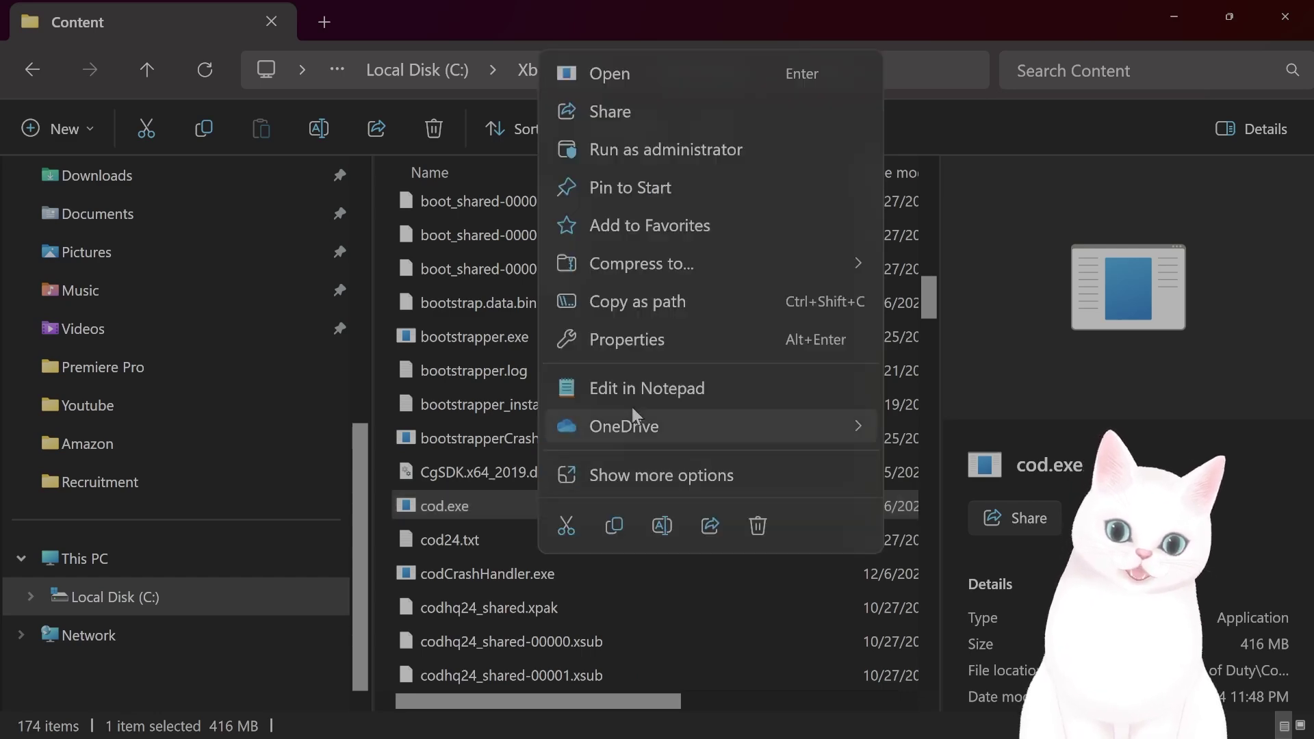
{"action": "left_click", "coordinate": [654, 337]}
{"action": "left_click", "coordinate": [1028, 231]}
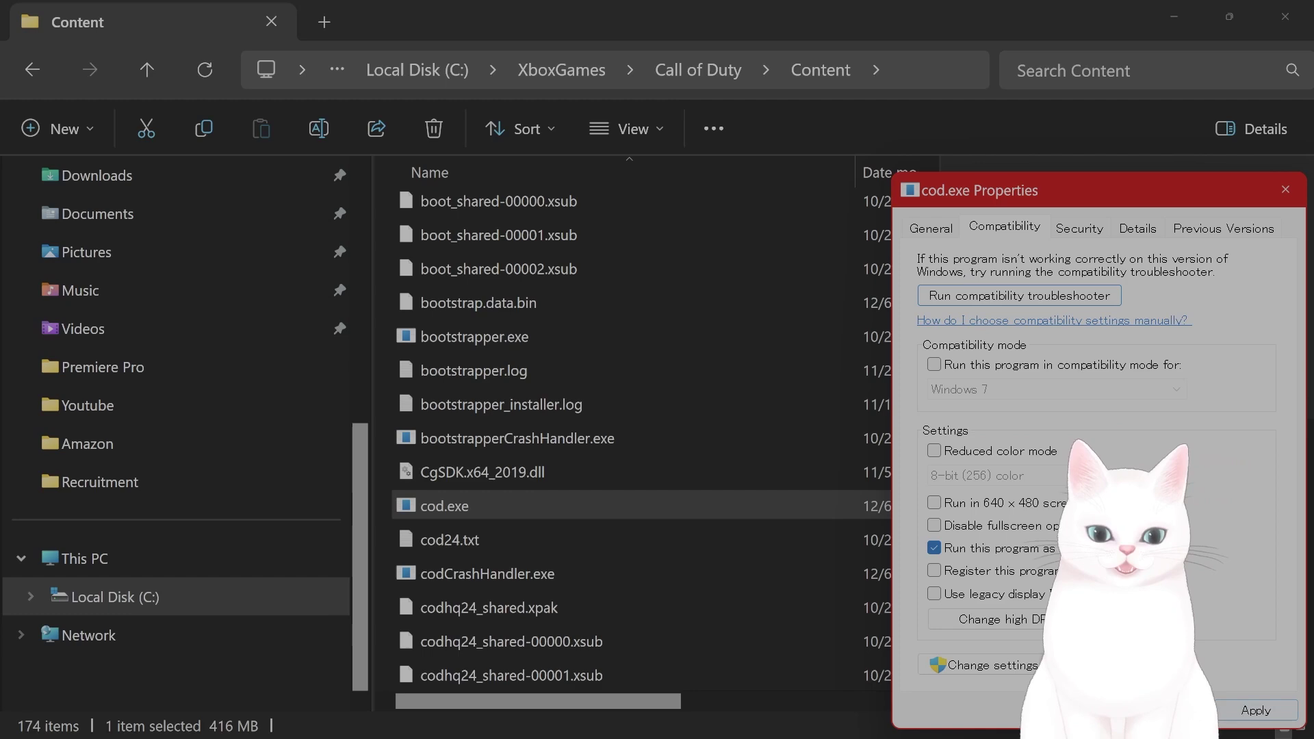
{"action": "key", "text": "Return"}
{"action": "right_click", "coordinate": [479, 500]}
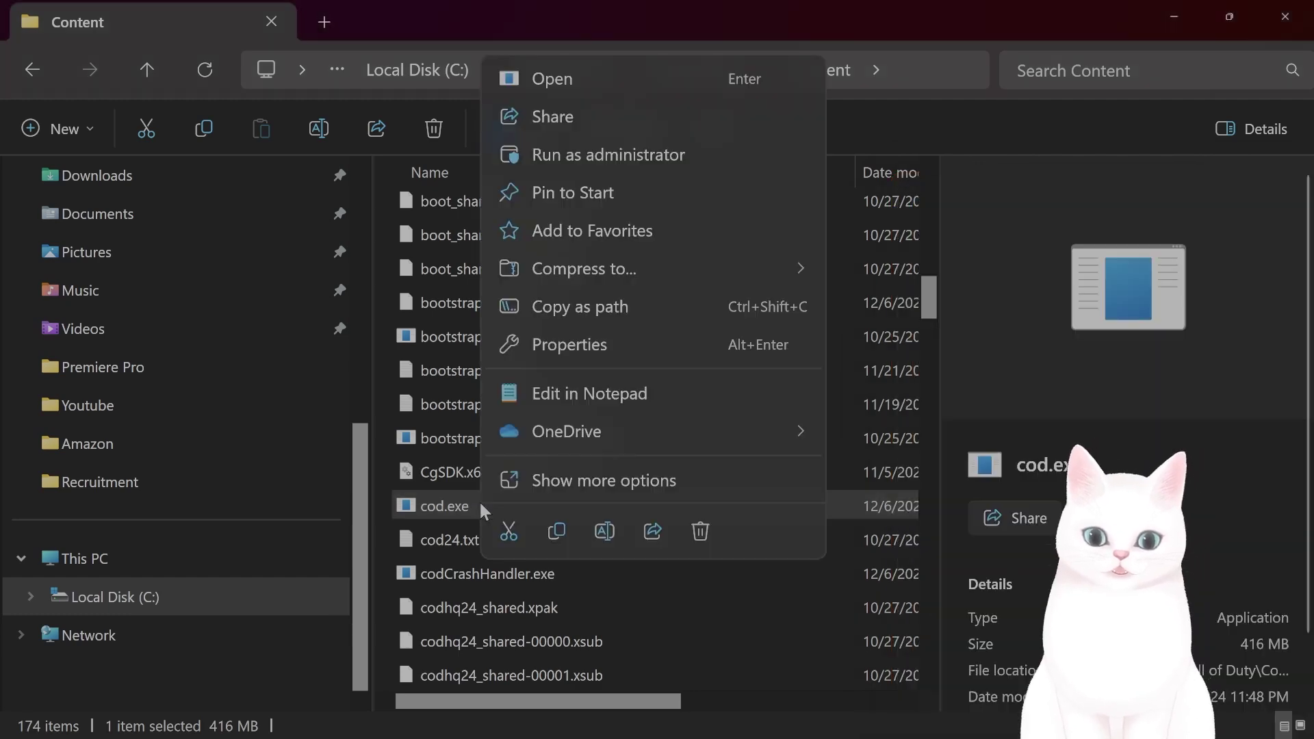
{"action": "left_click", "coordinate": [425, 506]}
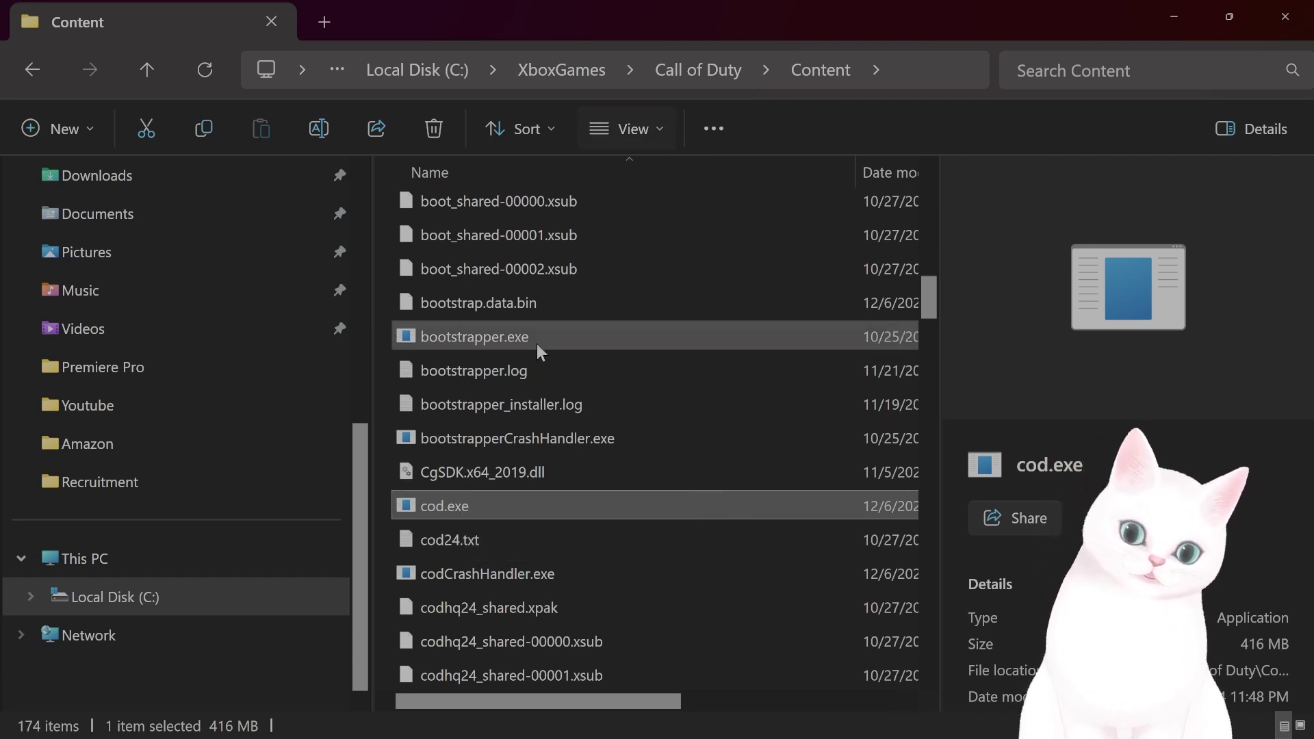
Hide file name extensions in the Content folder view, then show them again.
{"action": "left_click", "coordinate": [666, 125]}
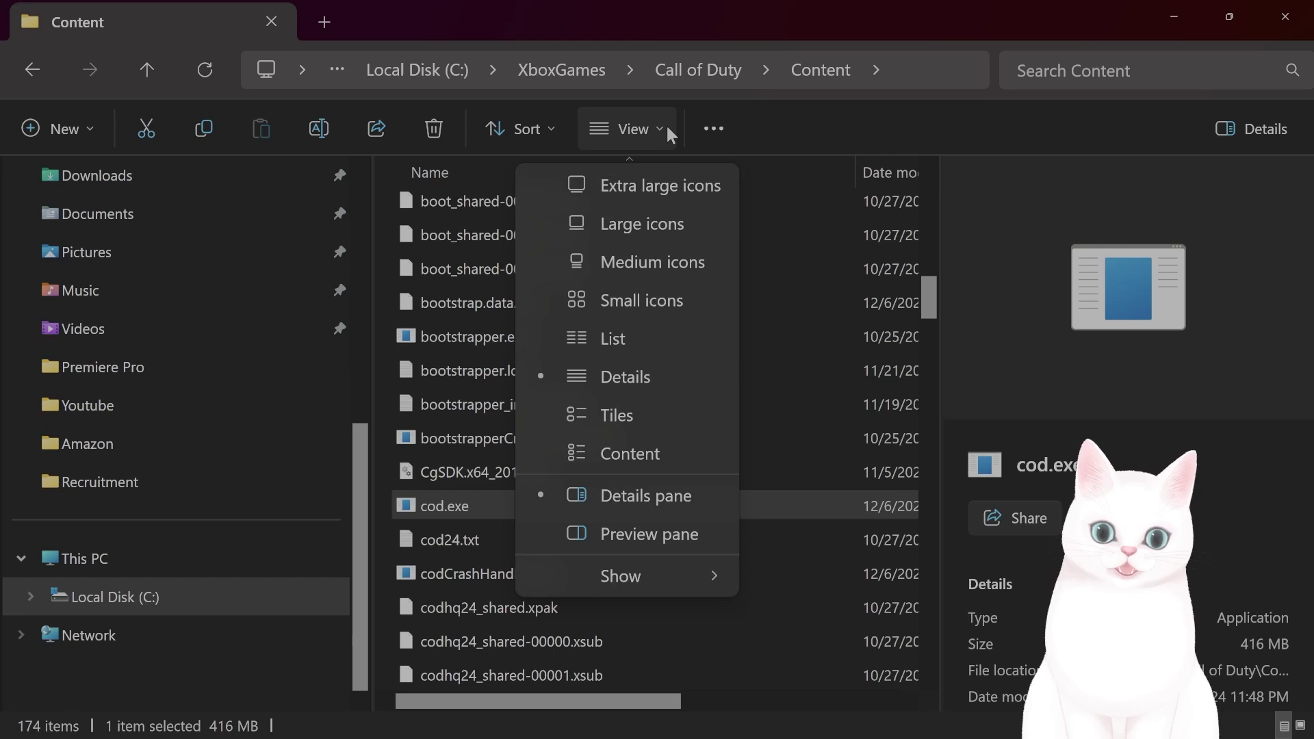
{"action": "mouse_move", "coordinate": [621, 576]}
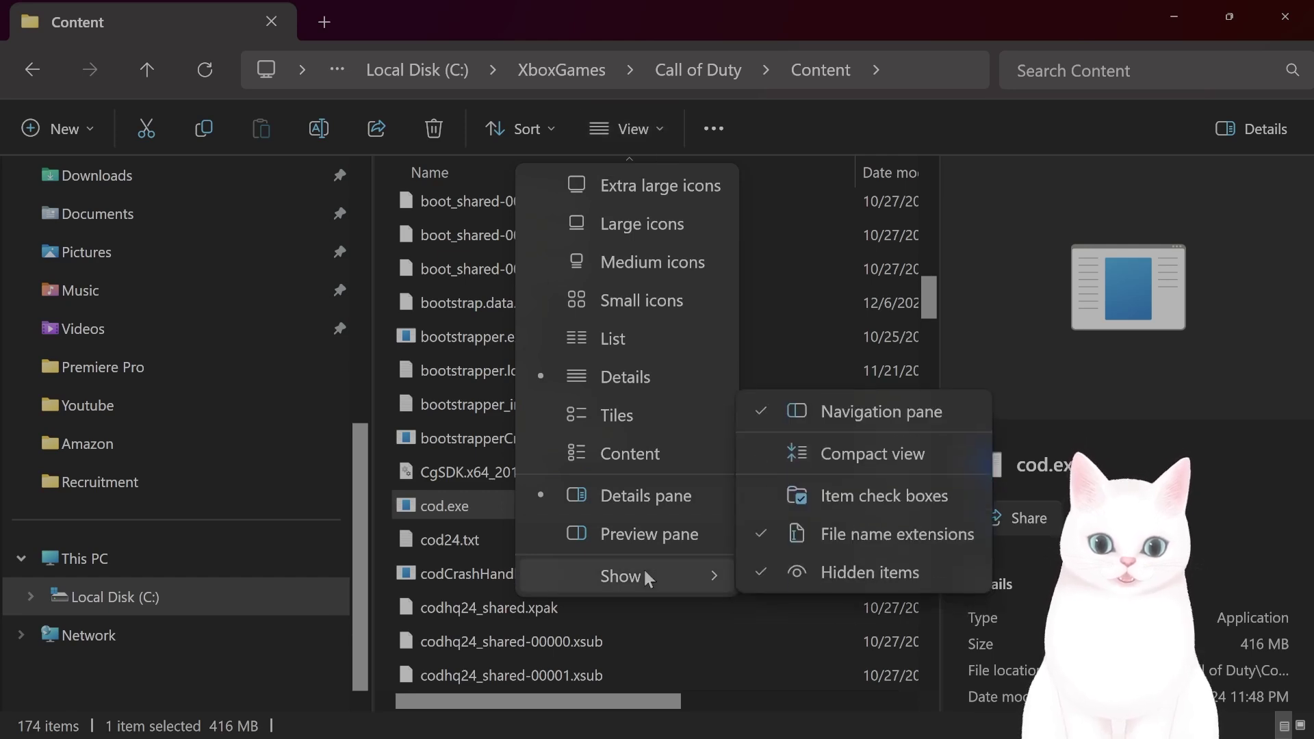
{"action": "left_click", "coordinate": [864, 539]}
{"action": "scroll", "coordinate": [541, 507], "scroll_direction": "down", "scroll_amount": 1}
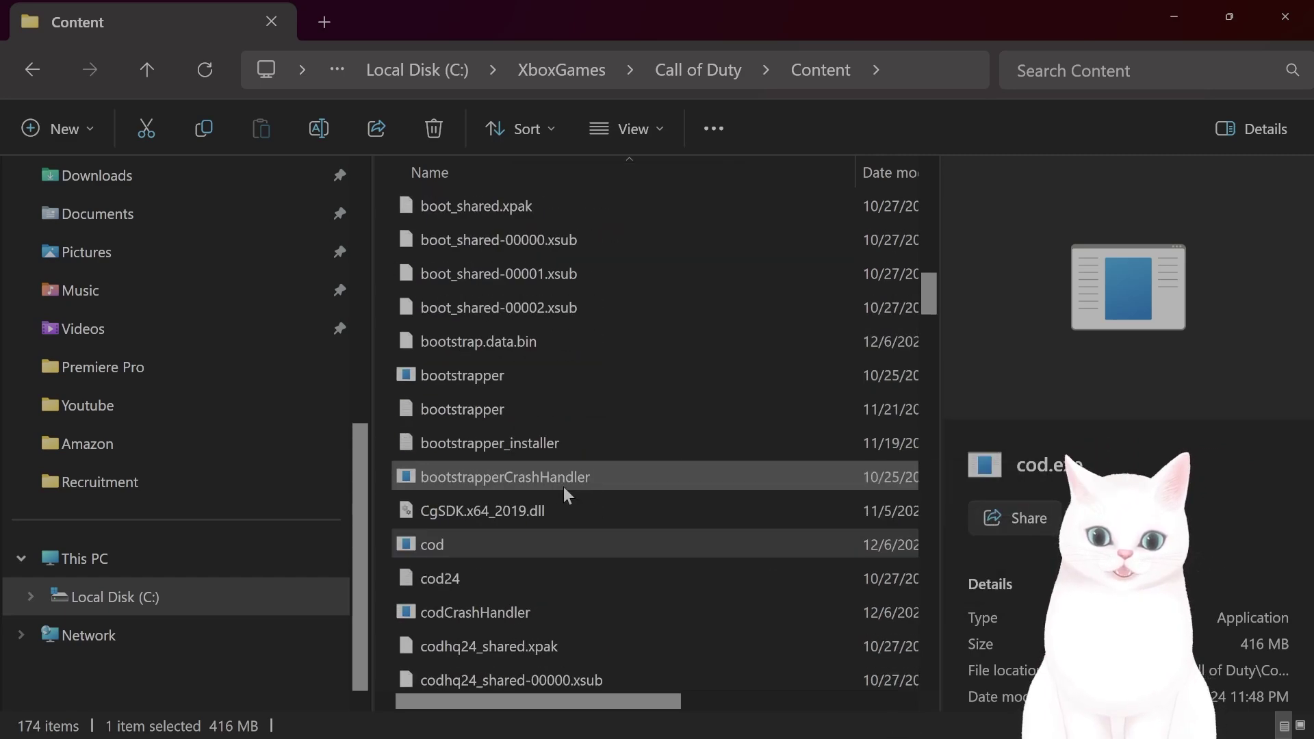
{"action": "left_click", "coordinate": [624, 128]}
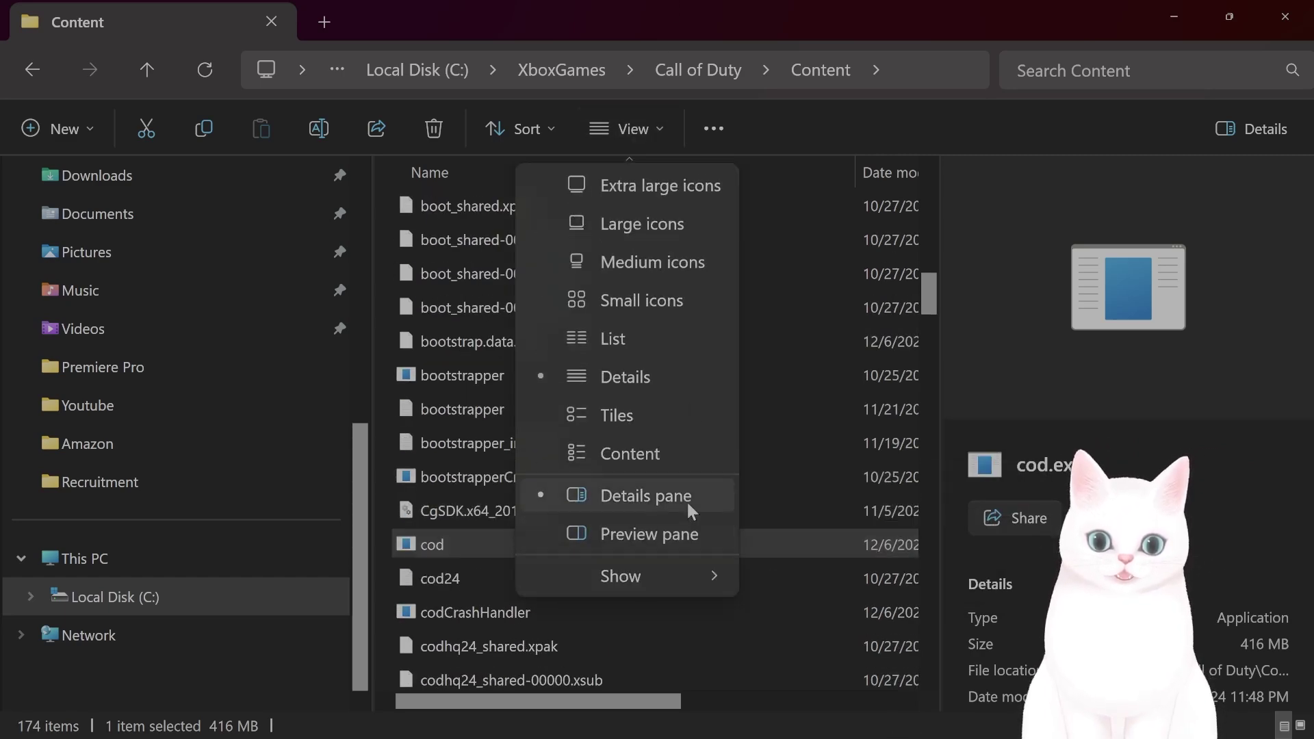
{"action": "mouse_move", "coordinate": [621, 576]}
{"action": "left_click", "coordinate": [853, 538]}
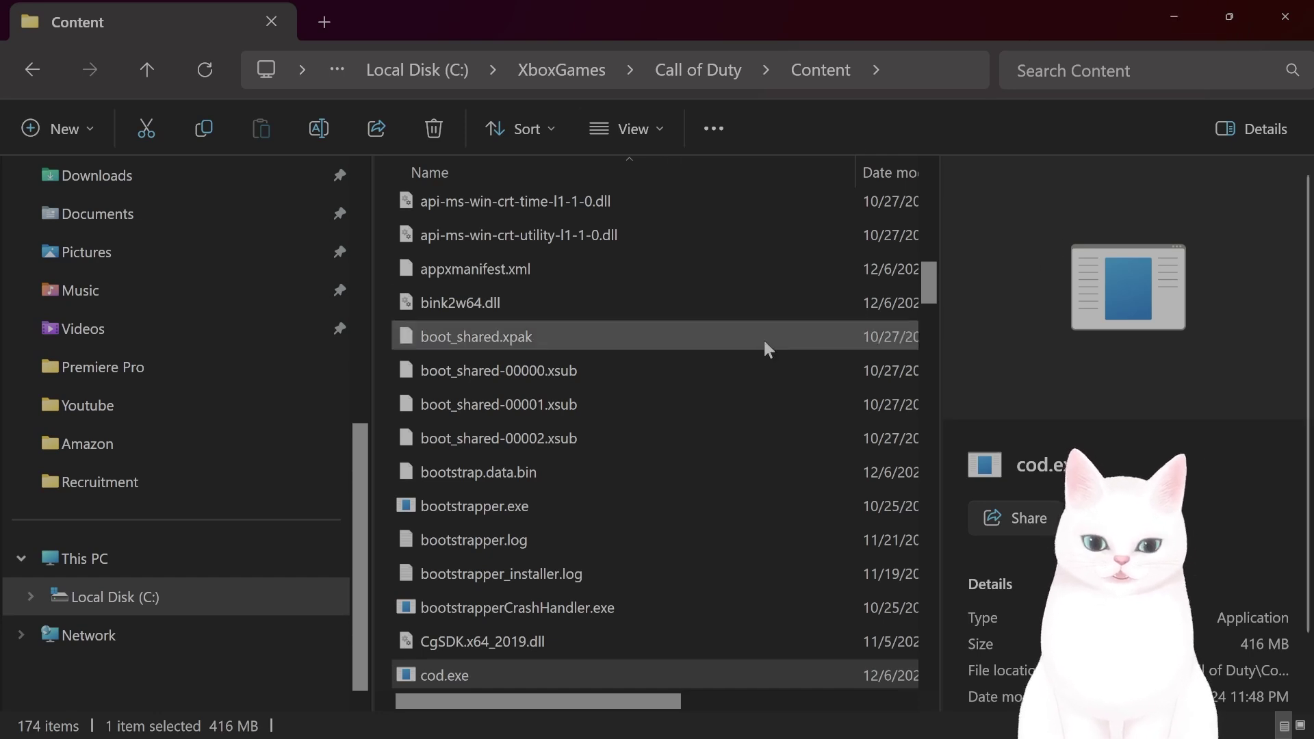
{"action": "scroll", "coordinate": [204, 504], "scroll_direction": "up", "scroll_amount": 4}
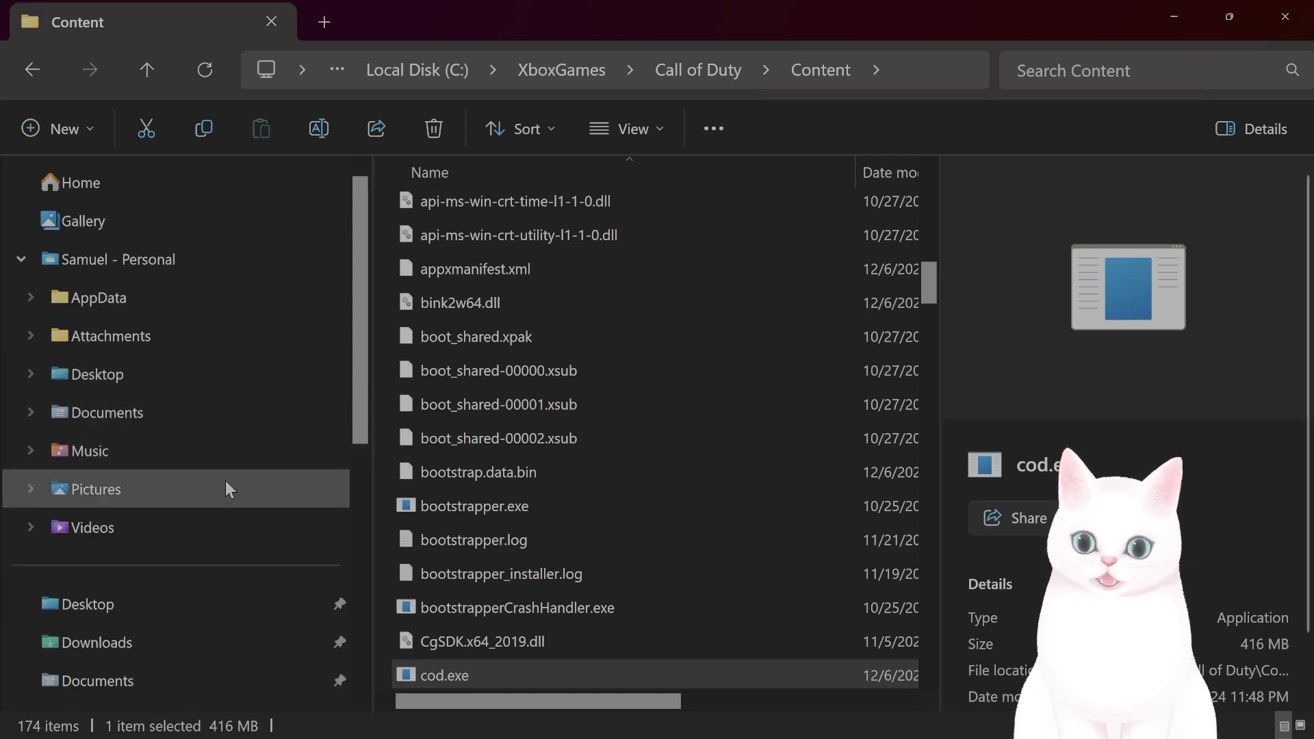
{"action": "scroll", "coordinate": [292, 442], "scroll_direction": "down", "scroll_amount": 5}
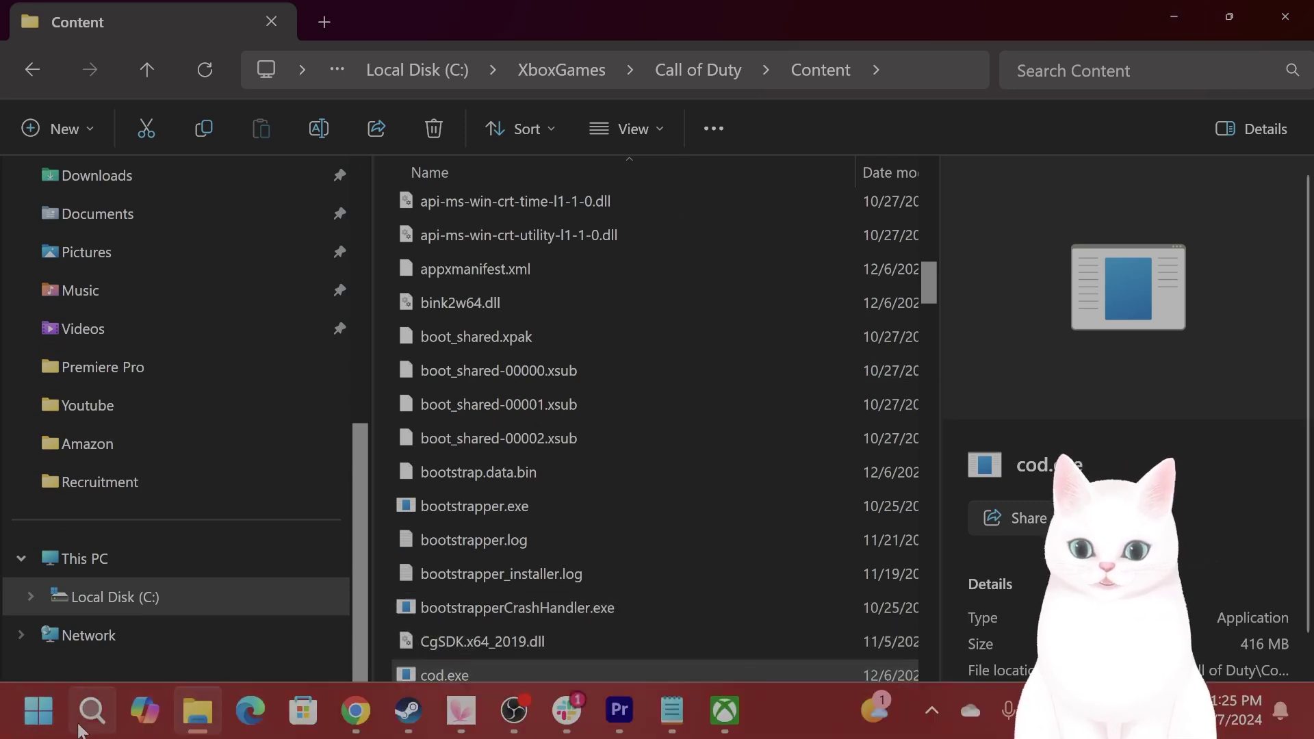
{"action": "scroll", "coordinate": [497, 496], "scroll_direction": "up", "scroll_amount": 2}
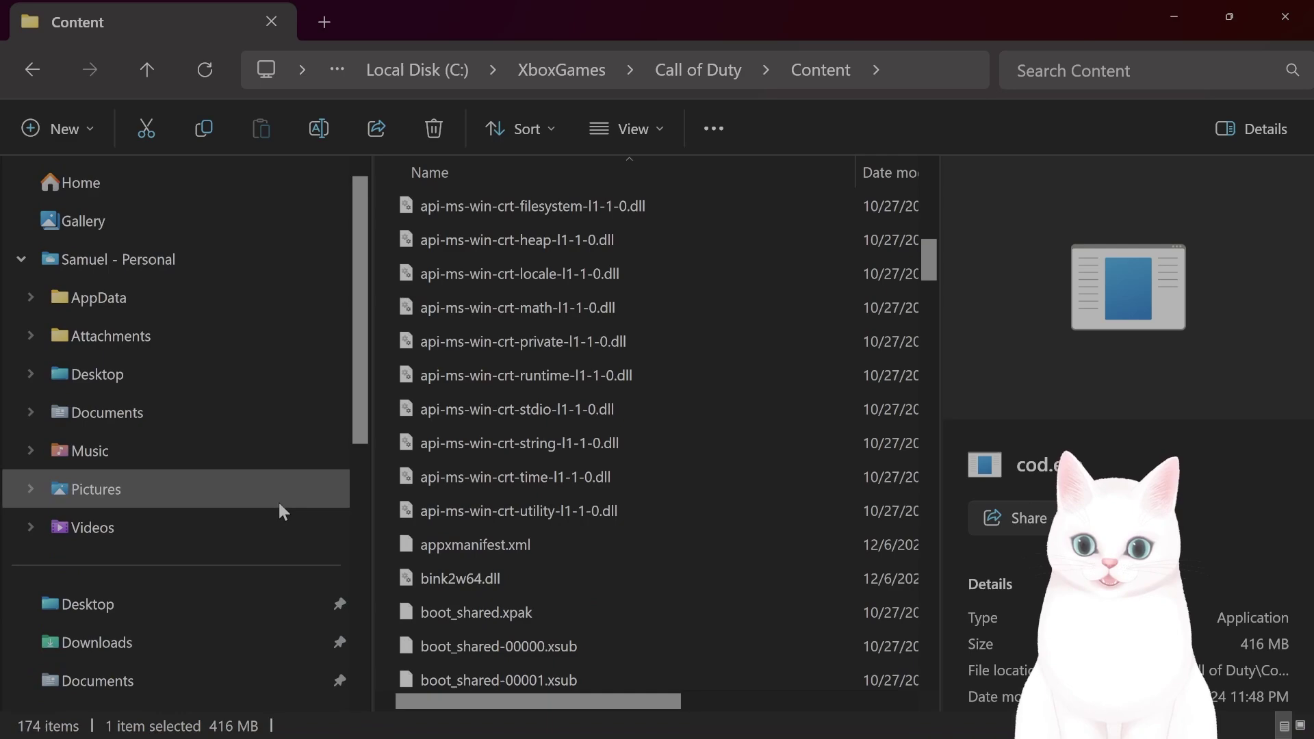
{"action": "scroll", "coordinate": [328, 436], "scroll_direction": "down", "scroll_amount": 5}
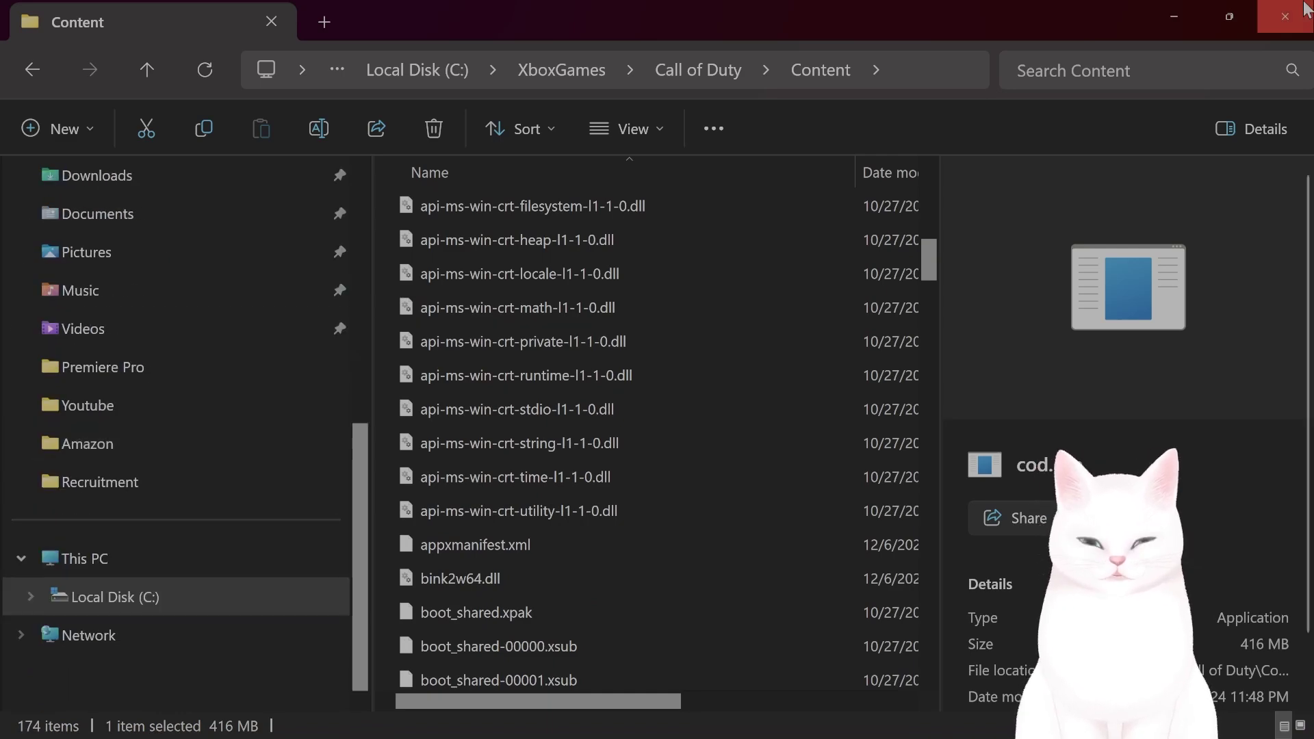
Minimize the Content folder window to reveal the Xbox app's Call of Duty file details.
{"action": "left_click", "coordinate": [1176, 15]}
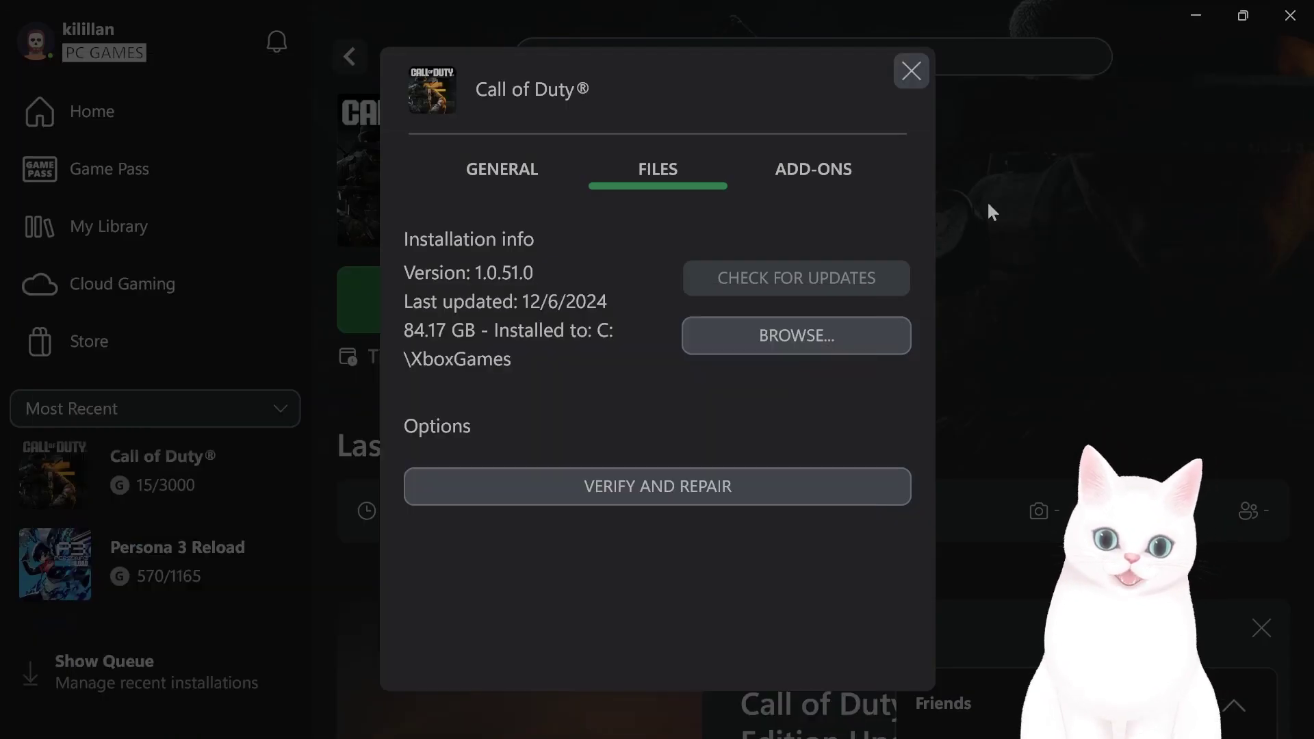
Close the Call of Duty Files dialog and minimize the Xbox app.
{"action": "left_click", "coordinate": [910, 73]}
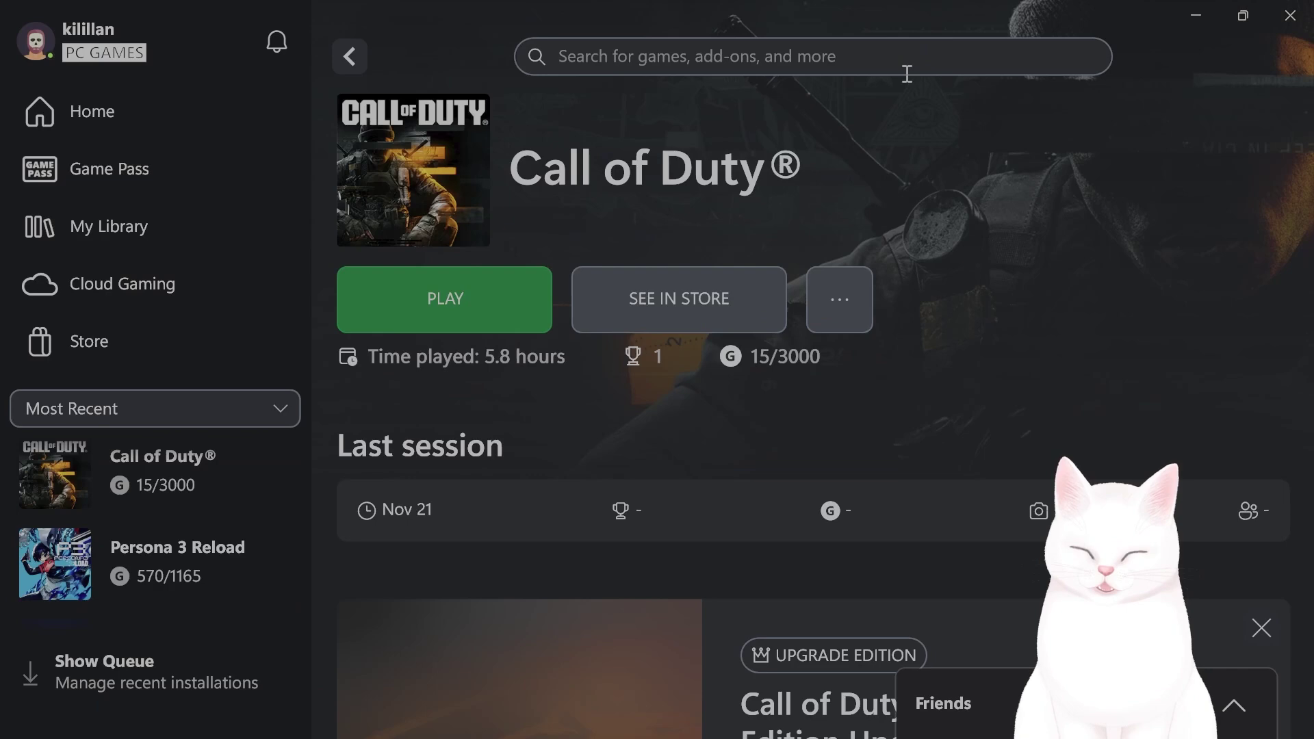
{"action": "left_click", "coordinate": [1197, 15]}
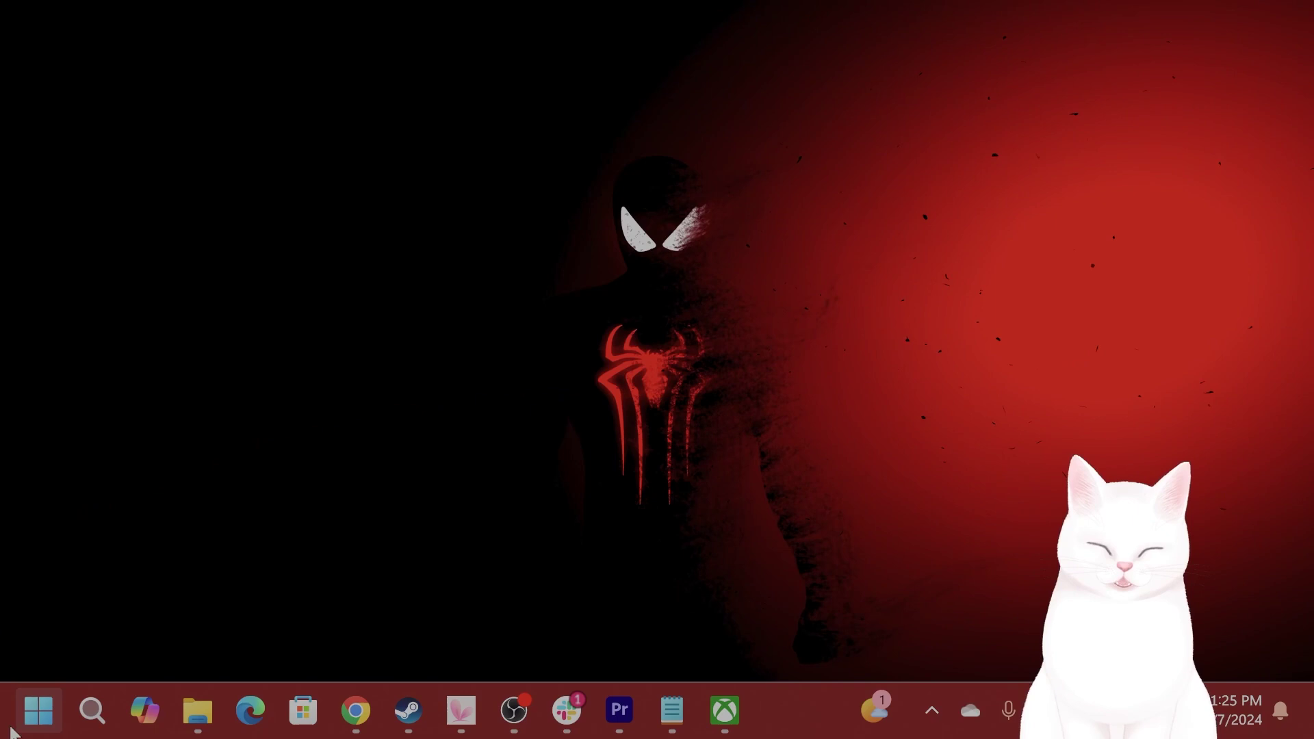
Launch msconfig through the Run dialog opened from Windows Search.
{"action": "left_click", "coordinate": [94, 711]}
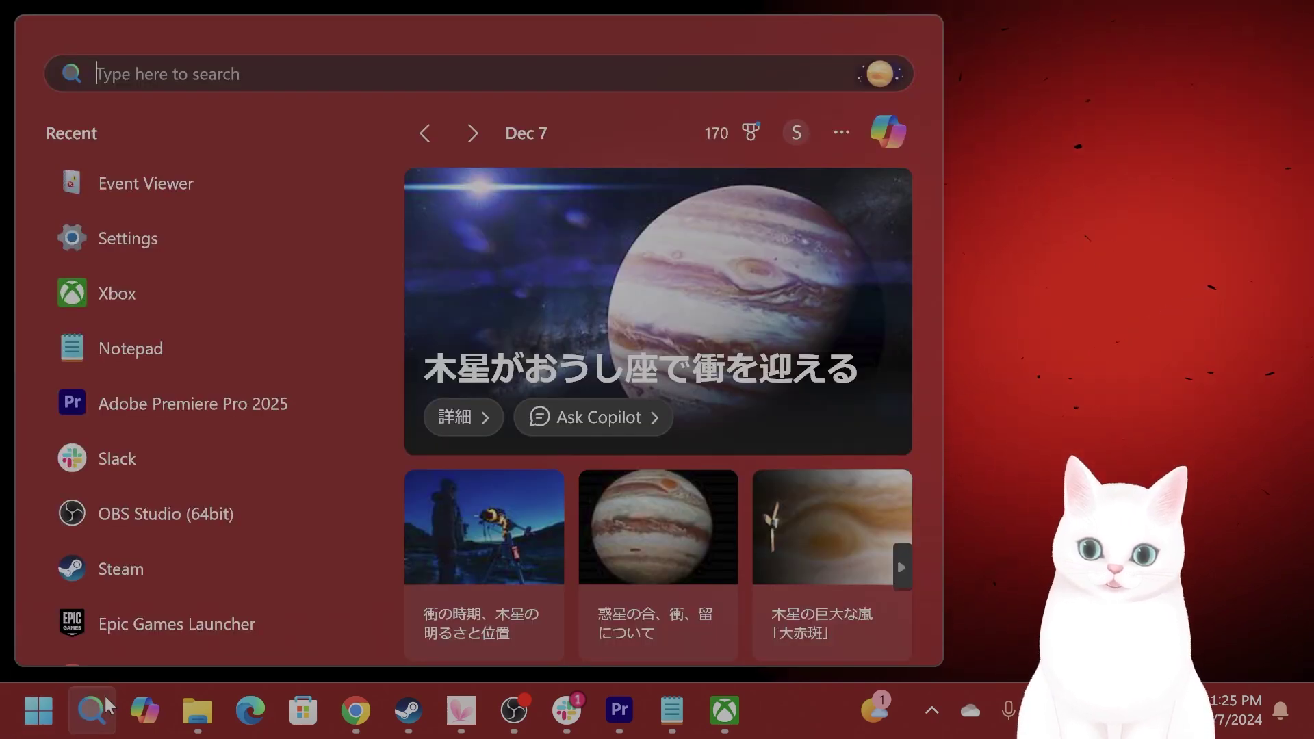
{"action": "type", "text": "msconfig"}
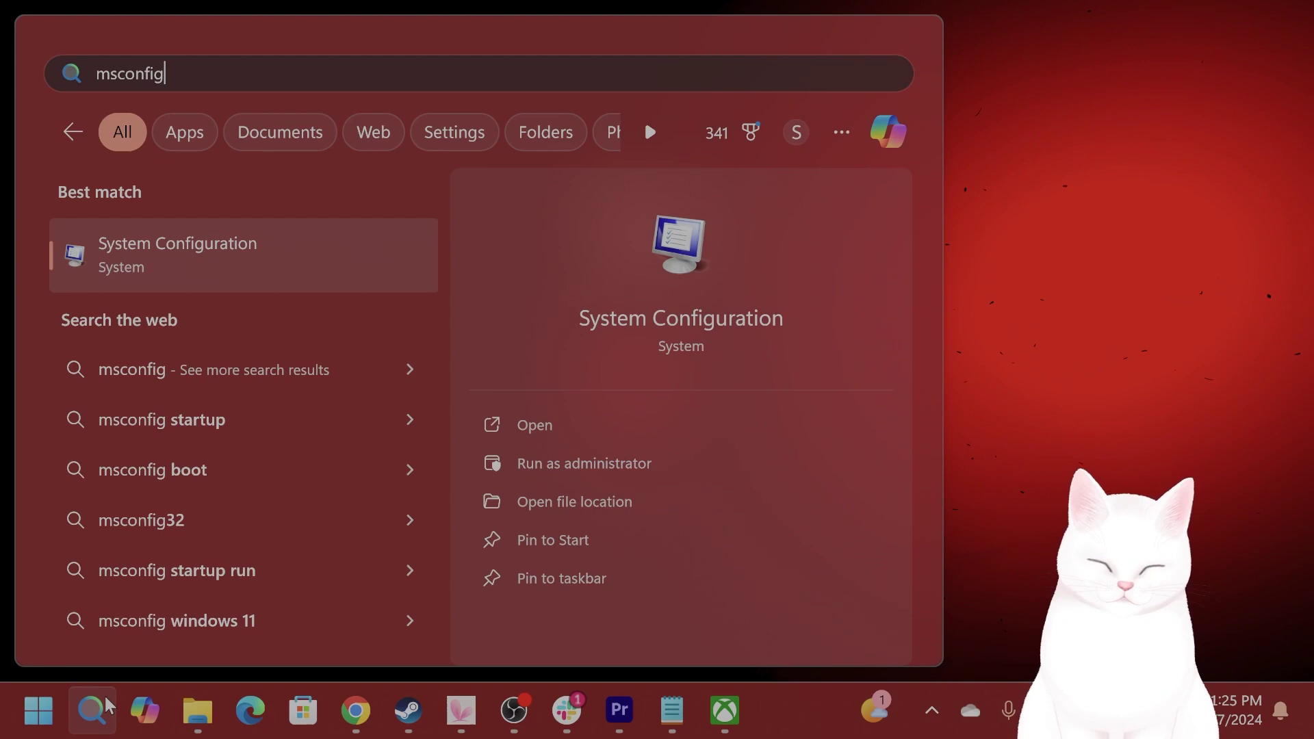
{"action": "key", "text": "BackSpace"}
{"action": "key", "text": "BackSpace"}
{"action": "key", "text": "BackSpace"}
{"action": "key", "text": "BackSpace"}
{"action": "key", "text": "BackSpace"}
{"action": "type", "text": "run"}
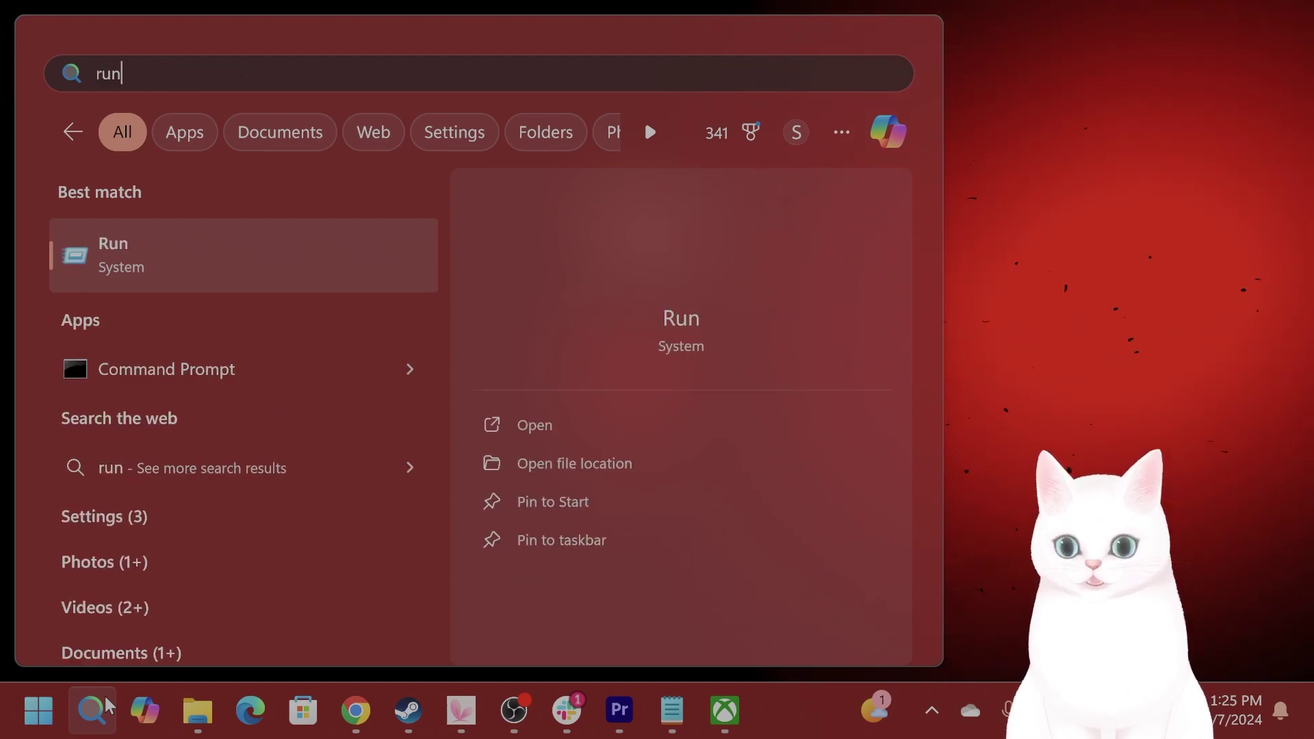
{"action": "key", "text": "Return"}
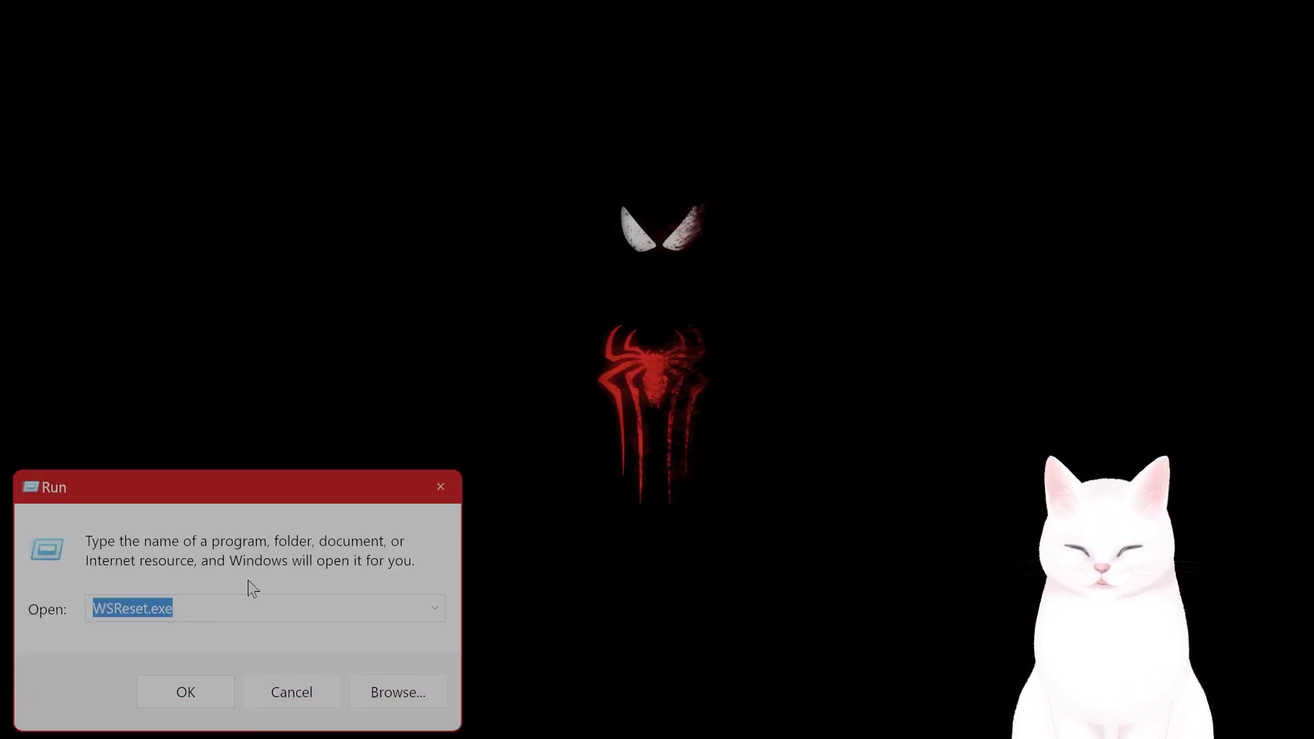
{"action": "type", "text": "msconfig"}
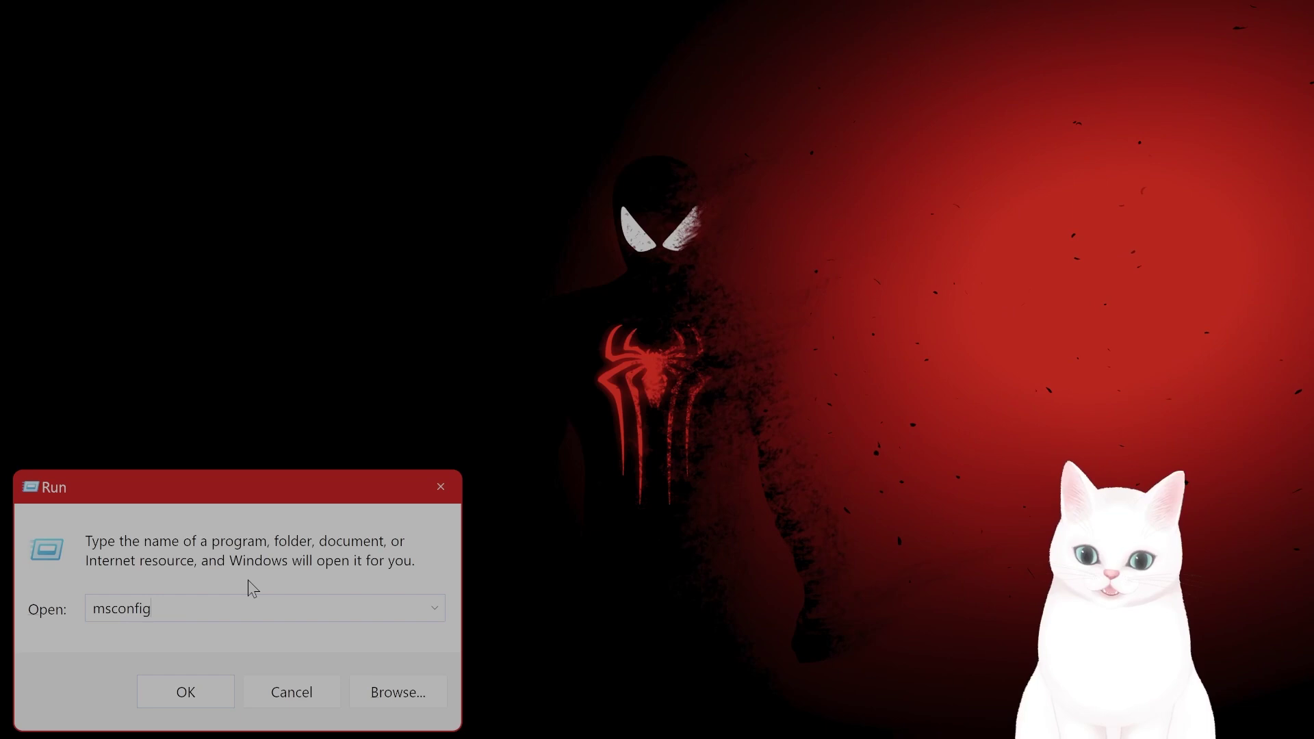
{"action": "key", "text": "Return"}
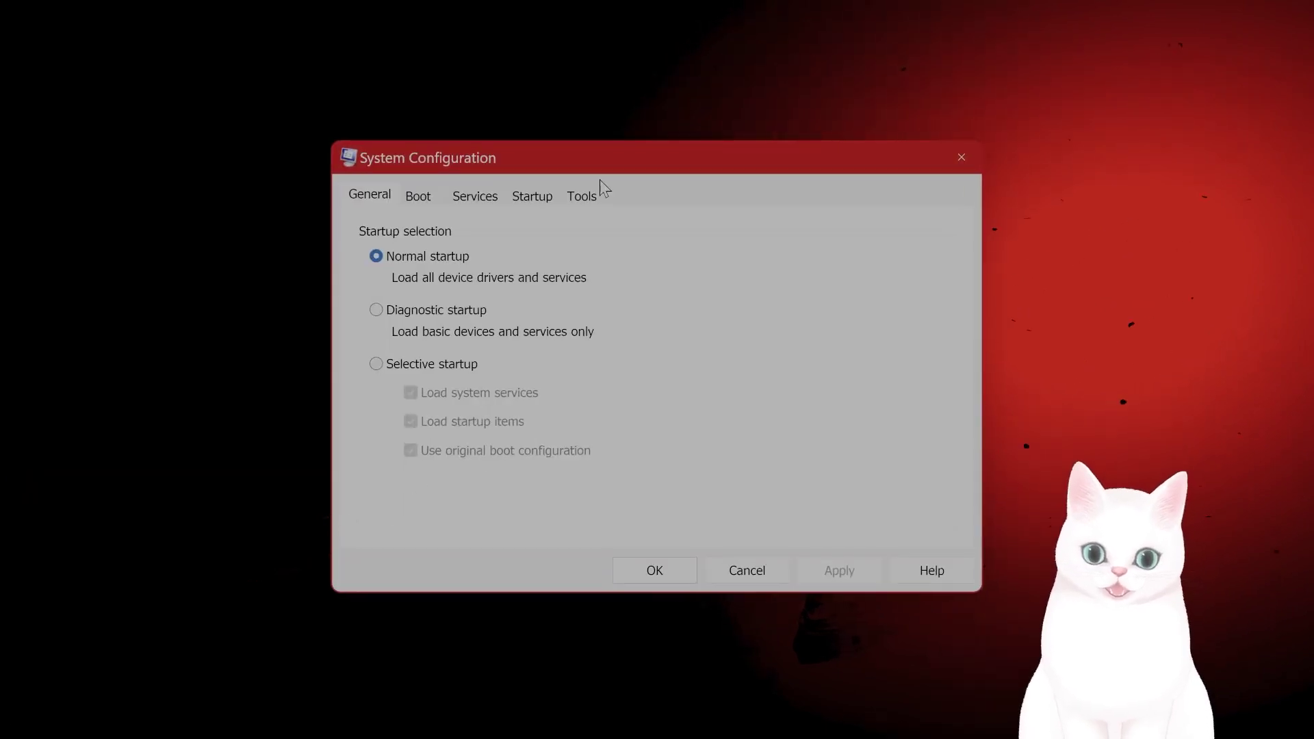
Review the Services tab with all Microsoft services hidden, then close System Configuration.
{"action": "left_click", "coordinate": [476, 200]}
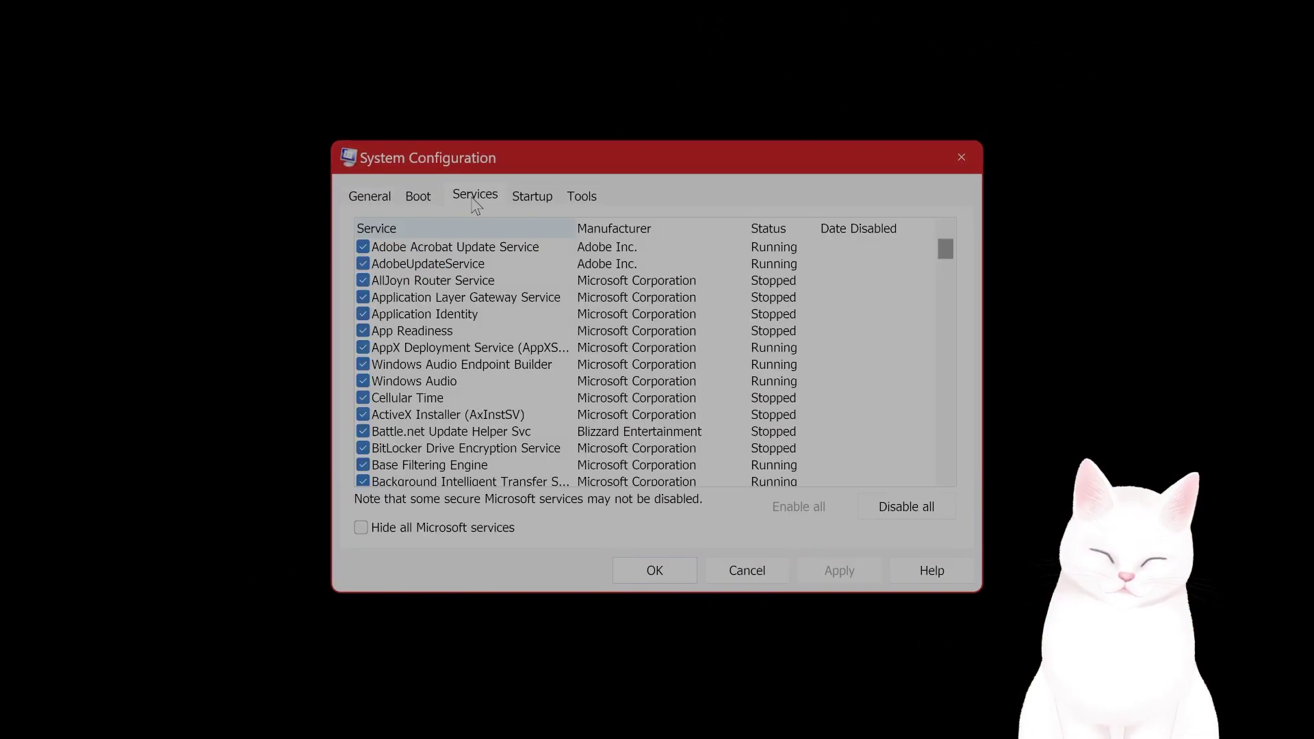
{"action": "left_click", "coordinate": [433, 538]}
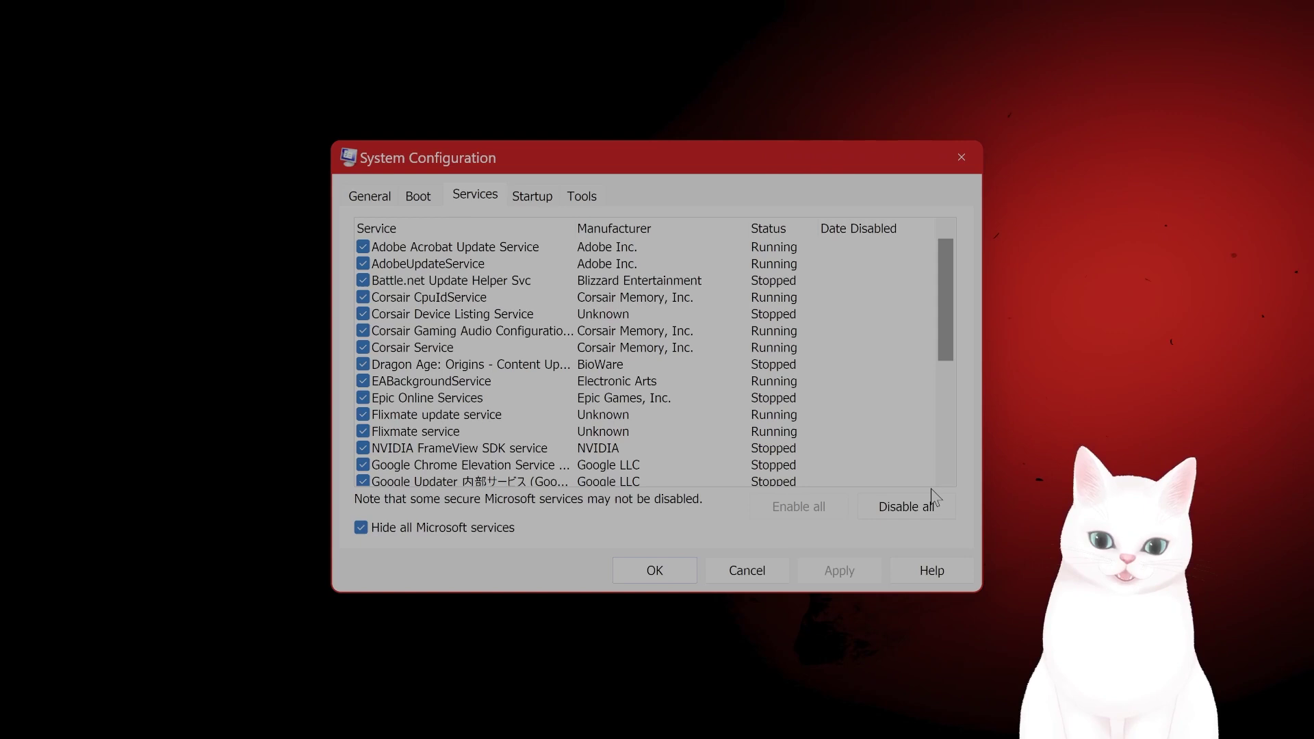
{"action": "scroll", "coordinate": [876, 453], "scroll_direction": "down", "scroll_amount": 5}
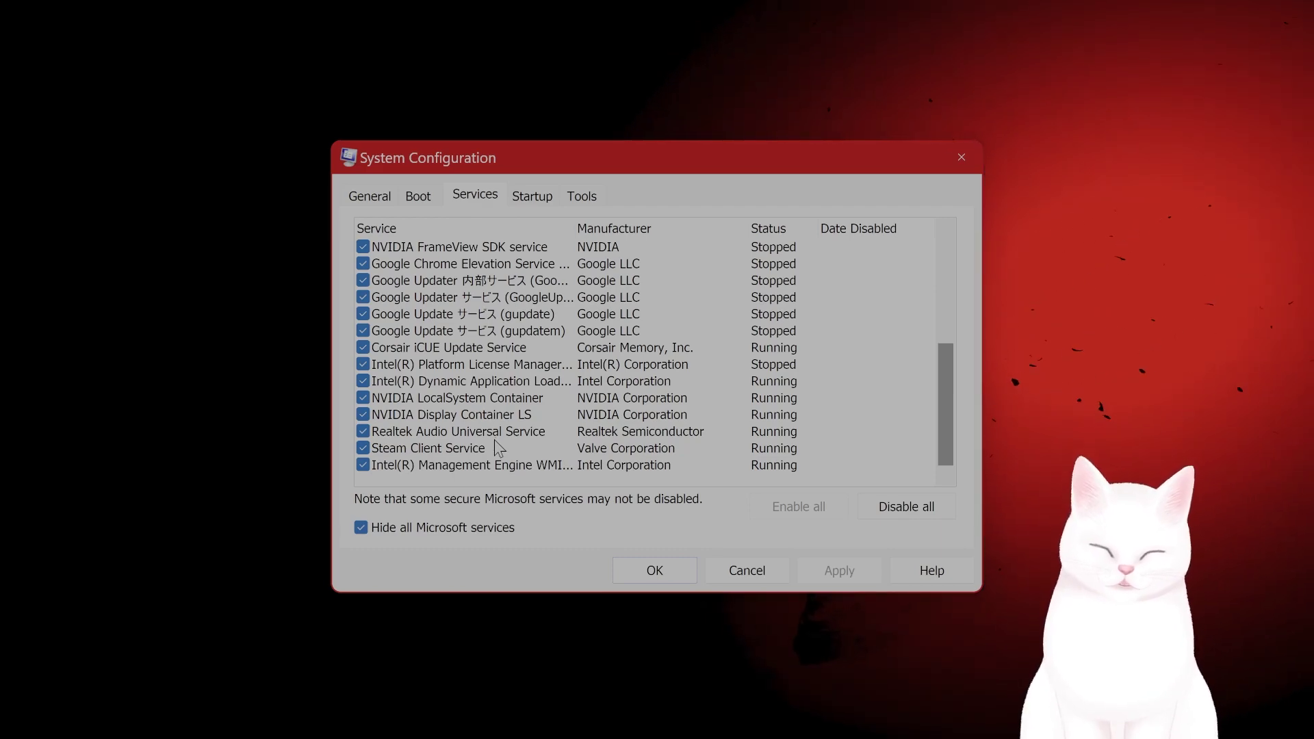
{"action": "left_click", "coordinate": [954, 166]}
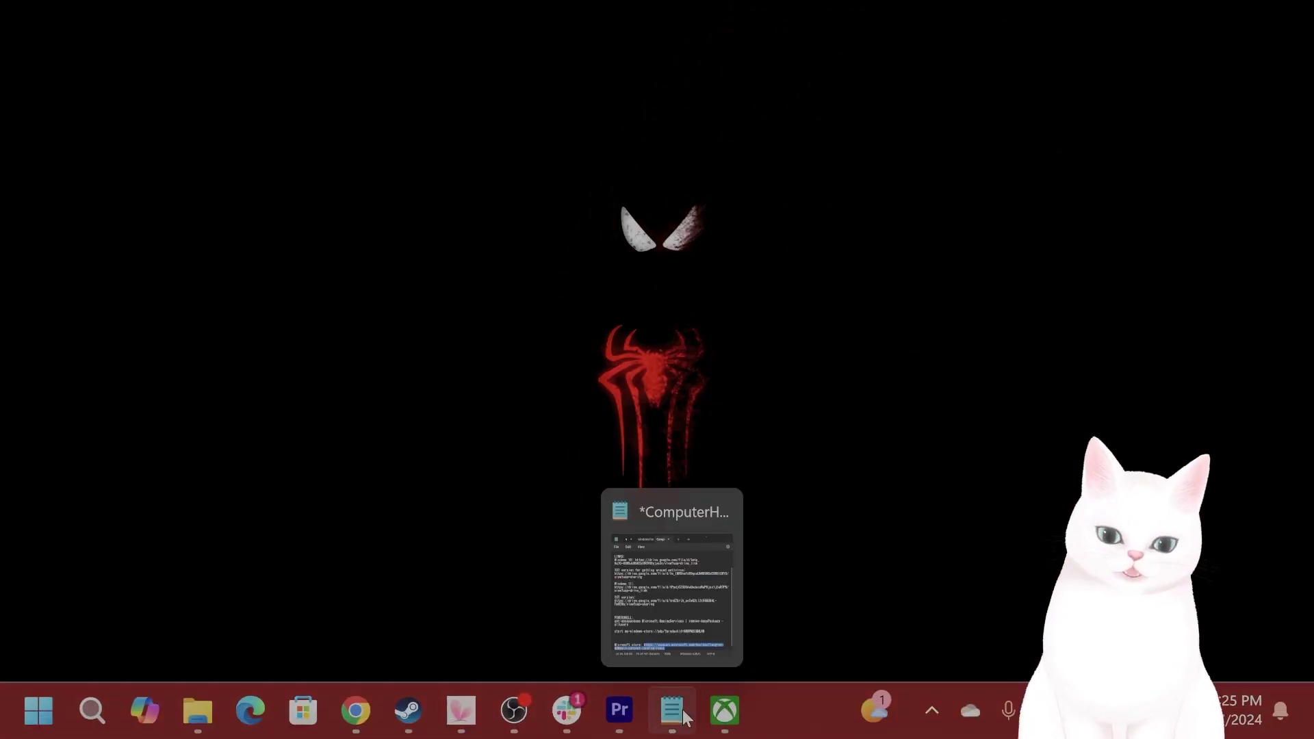
Bring up the Notepad commands file and launch Windows PowerShell as administrator from Search.
{"action": "left_click", "coordinate": [672, 709]}
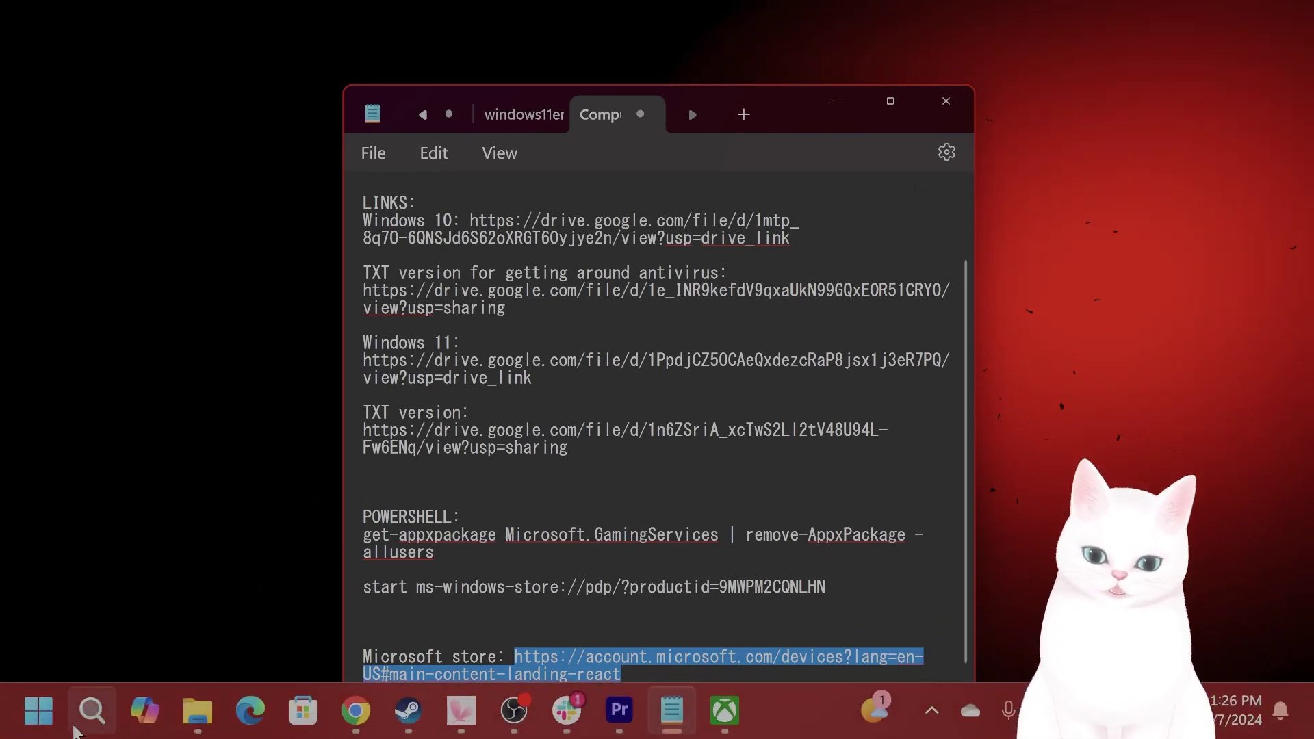
{"action": "left_click", "coordinate": [91, 719]}
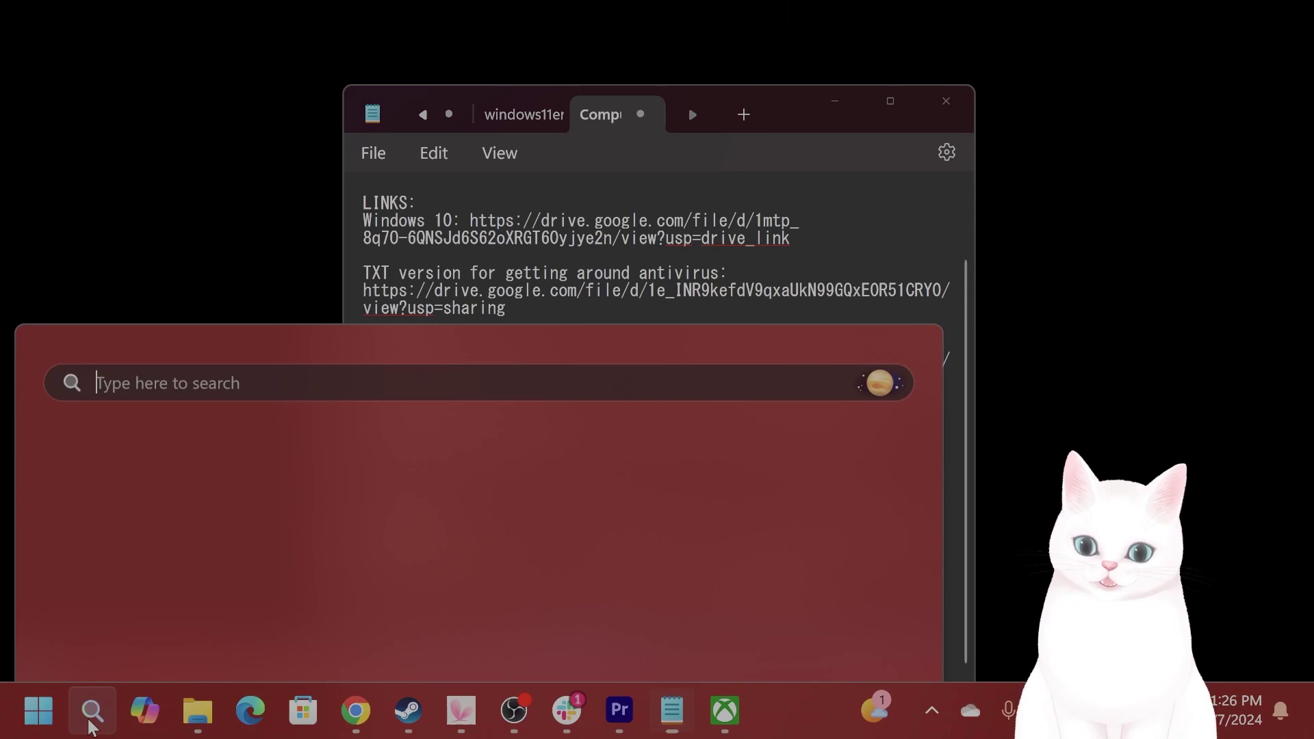
{"action": "type", "text": "powers"}
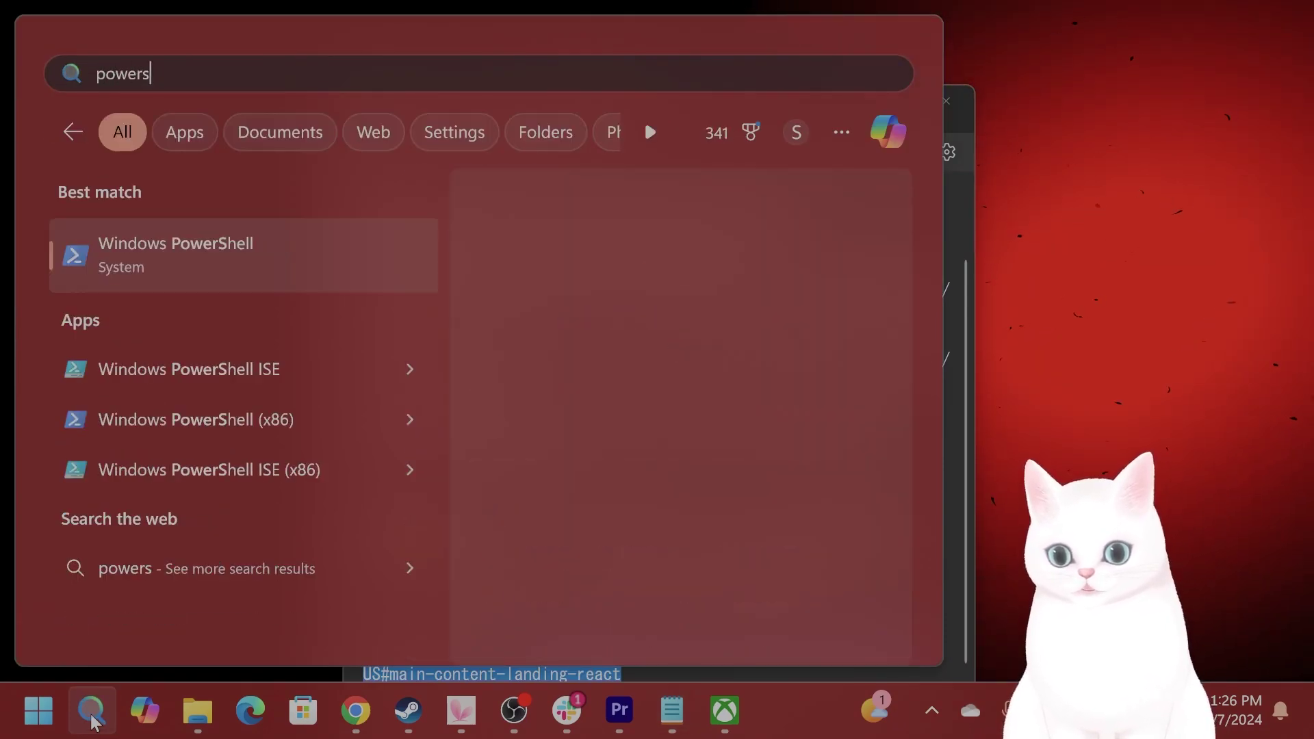
{"action": "type", "text": "hell"}
{"action": "right_click", "coordinate": [304, 243]}
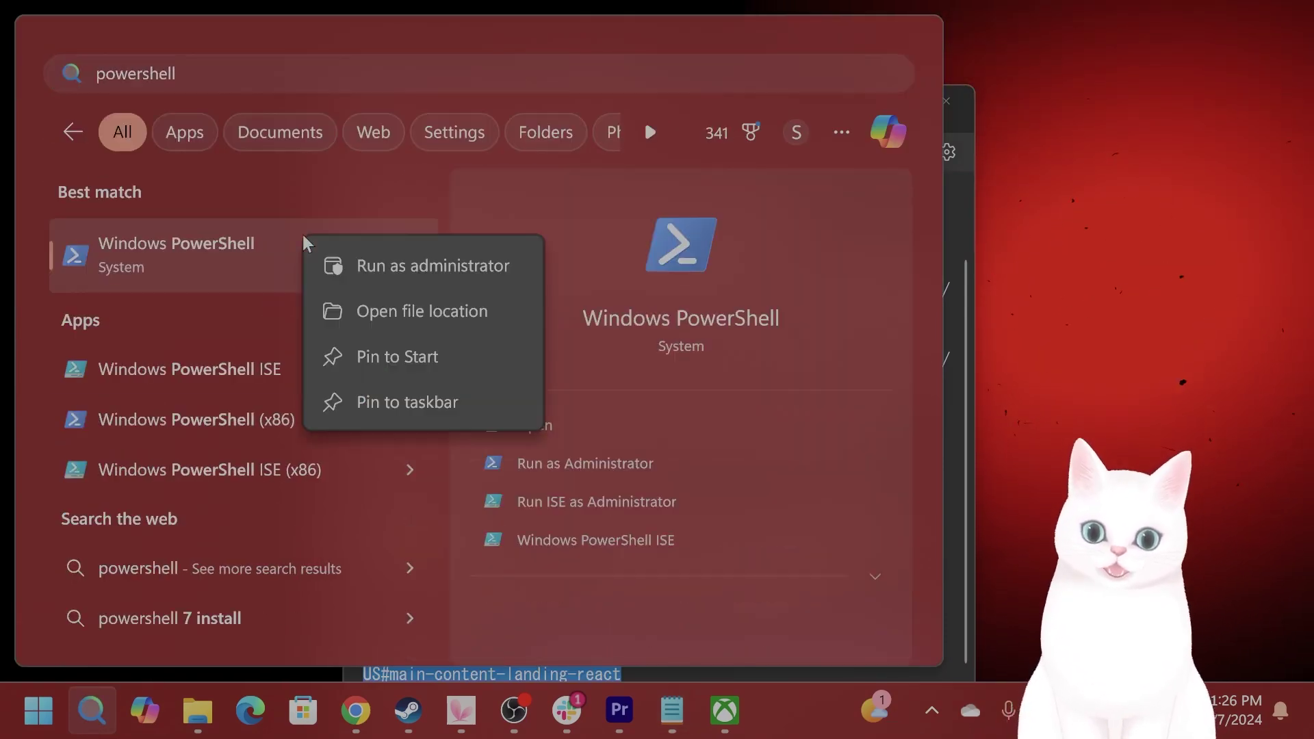
{"action": "left_click", "coordinate": [364, 262]}
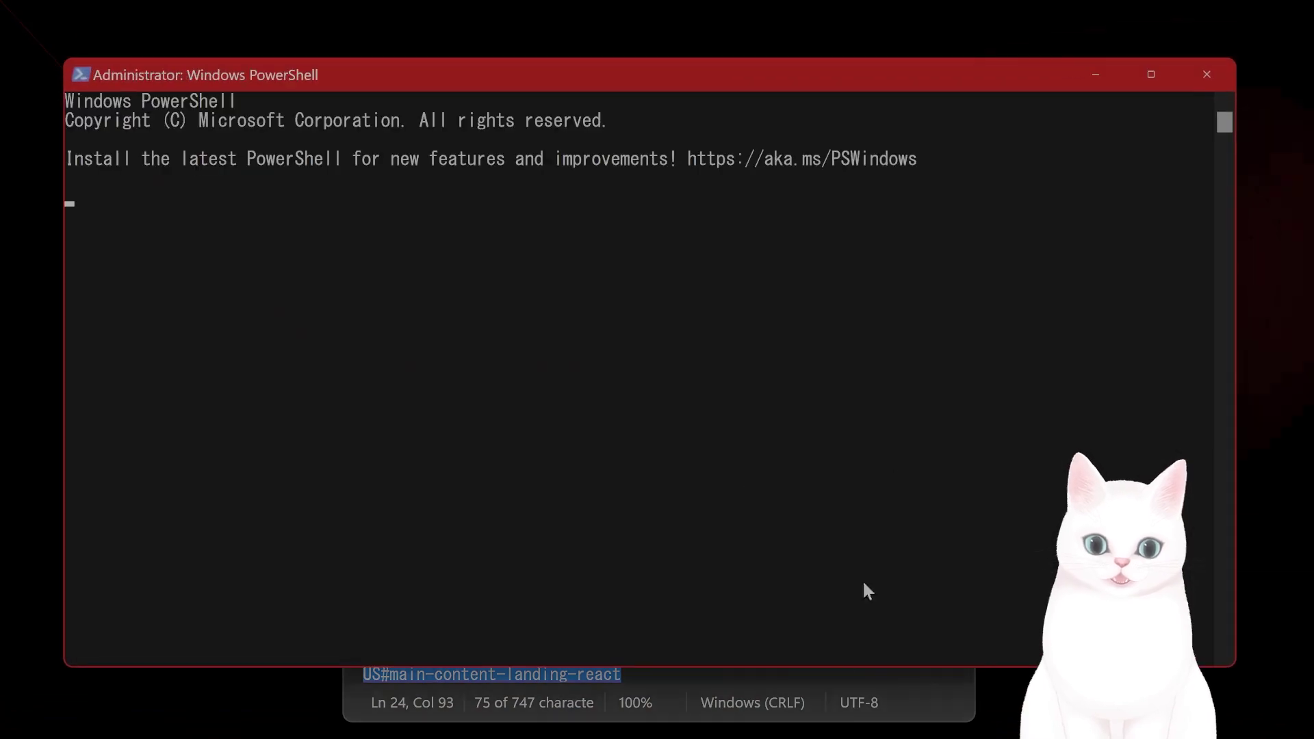
{"action": "left_click", "coordinate": [719, 674]}
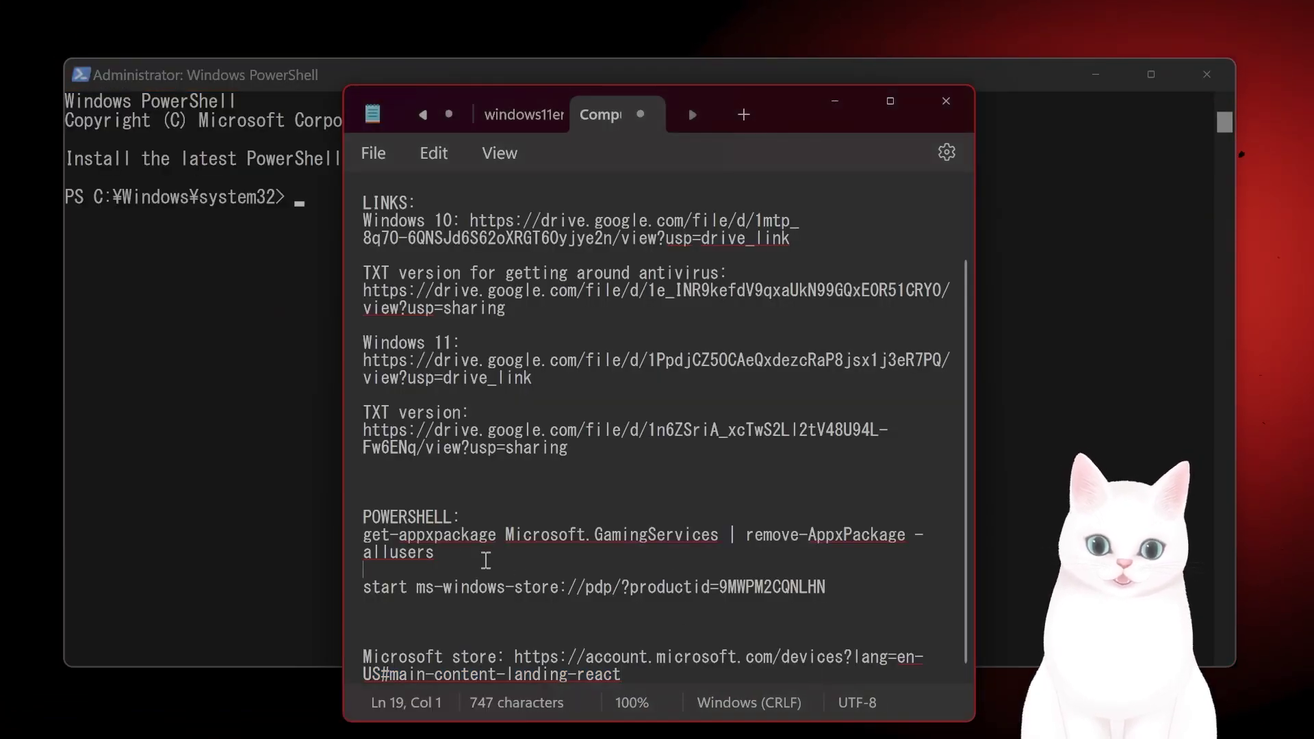
Paste and run the remove-AppxPackage command to remove Gaming Services for all users.
{"action": "triple_click", "coordinate": [362, 550]}
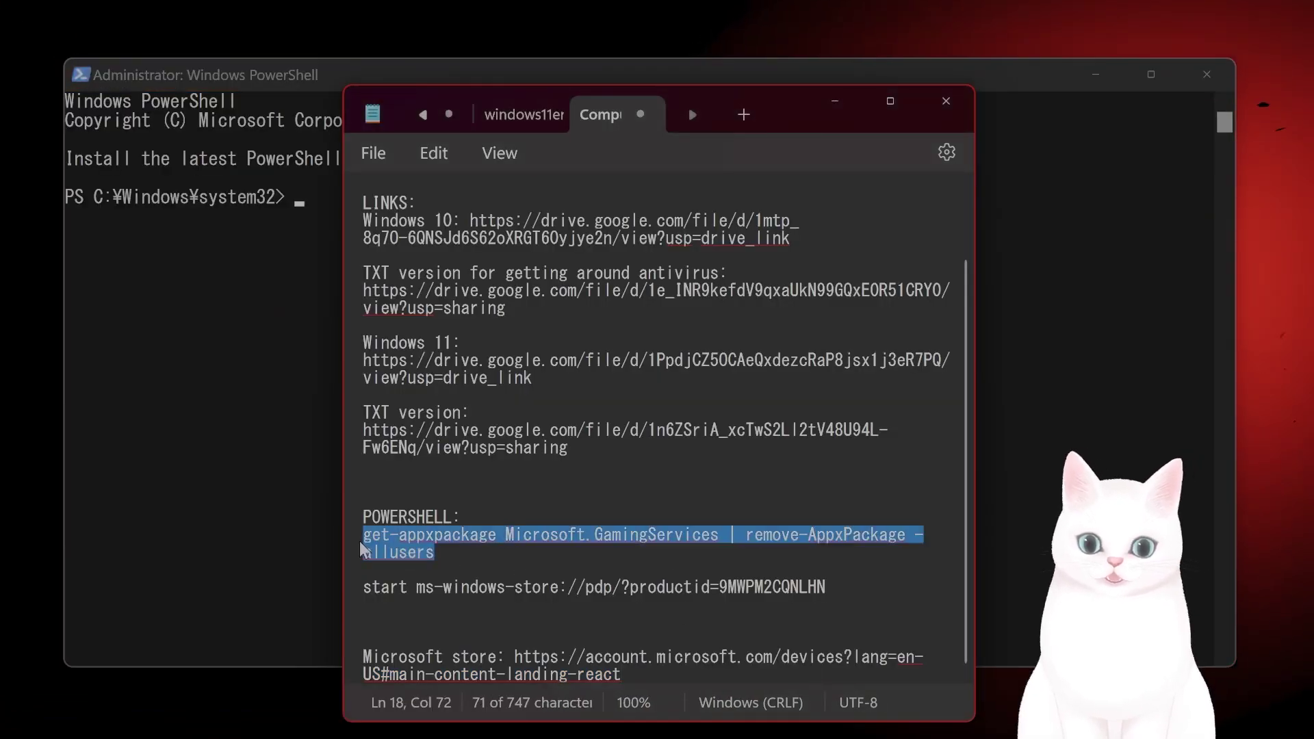
{"action": "left_click", "coordinate": [305, 195]}
{"action": "right_click", "coordinate": [318, 203]}
{"action": "key", "text": "Return"}
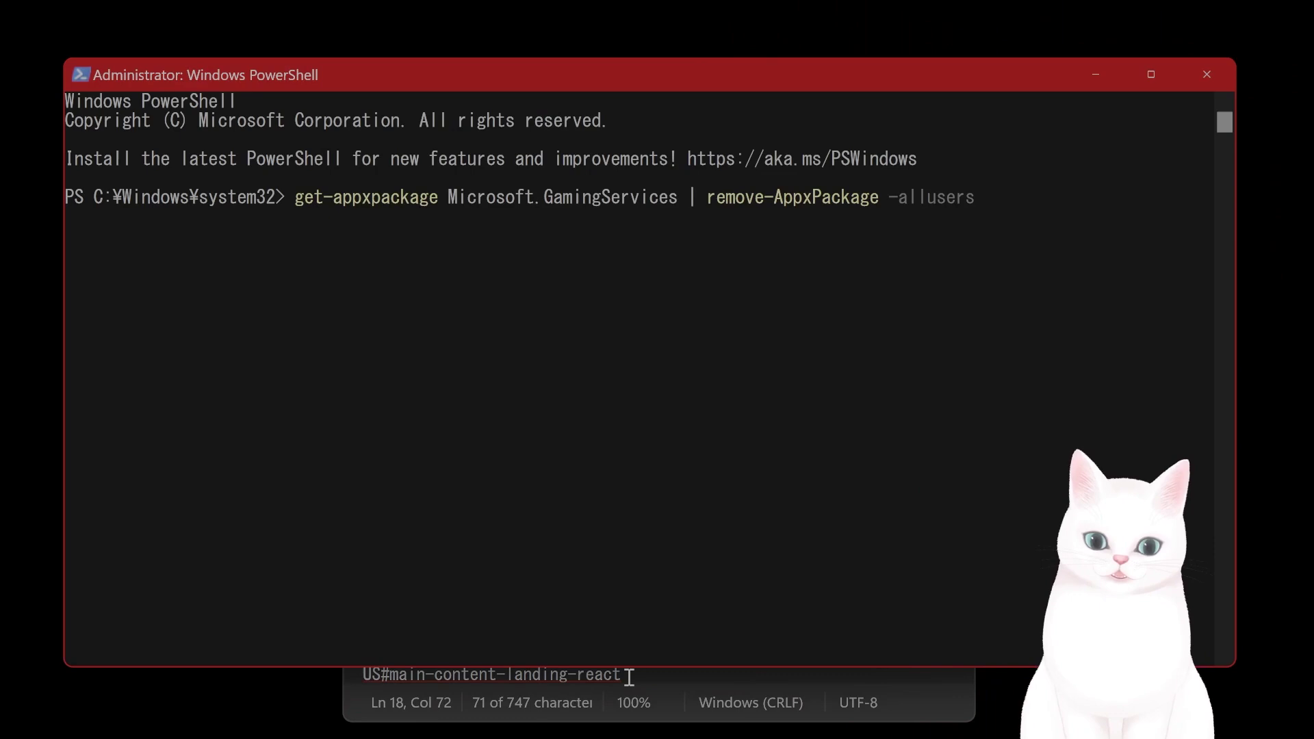
Open Gaming Services in Microsoft Store via ms-windows-store, install it, and launch Xbox.
{"action": "left_click", "coordinate": [629, 676]}
{"action": "triple_click", "coordinate": [354, 593]}
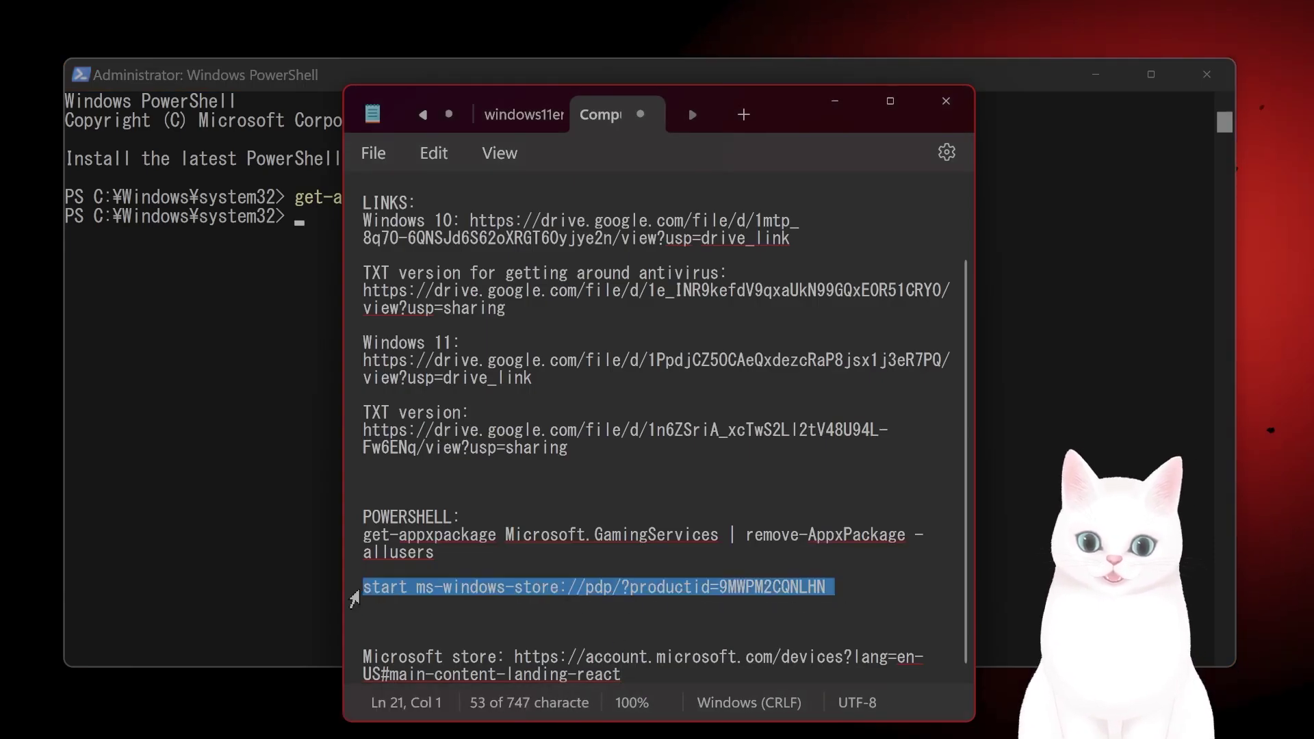
{"action": "left_click", "coordinate": [312, 221]}
{"action": "right_click", "coordinate": [311, 223]}
{"action": "key", "text": "Return"}
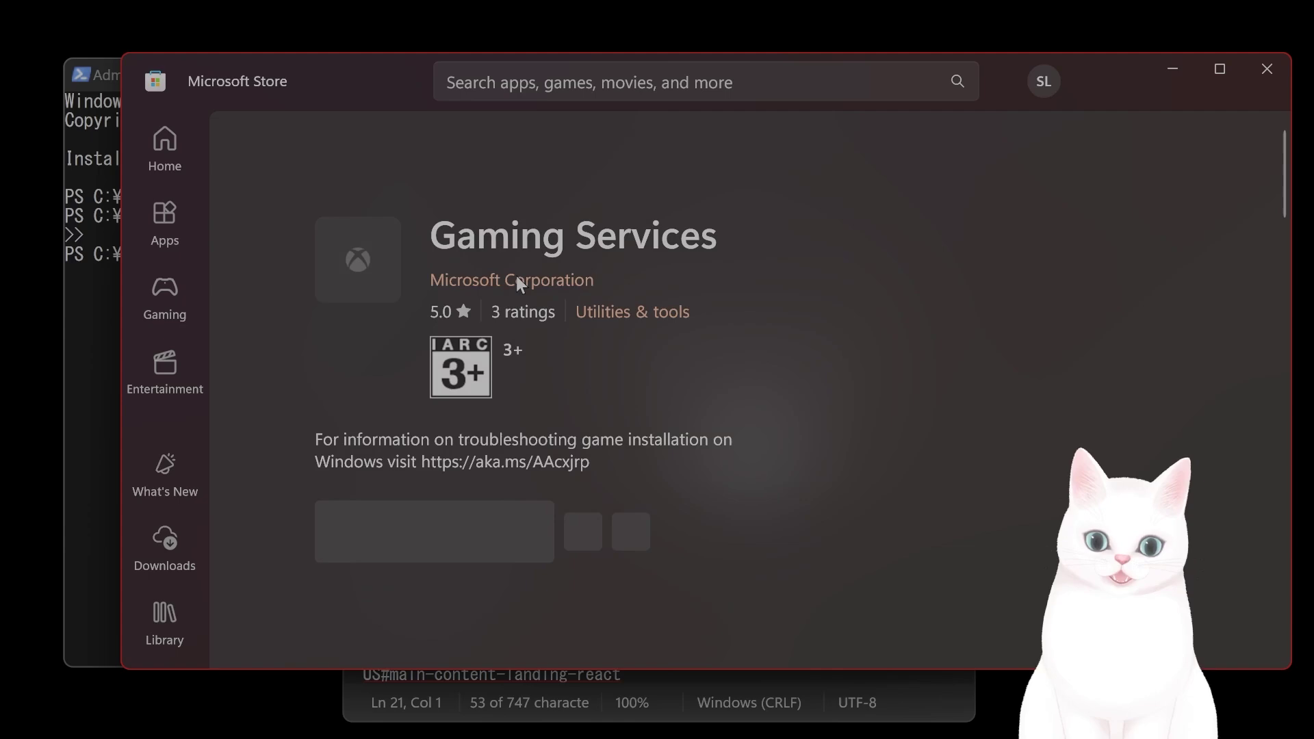
{"action": "left_click", "coordinate": [493, 532]}
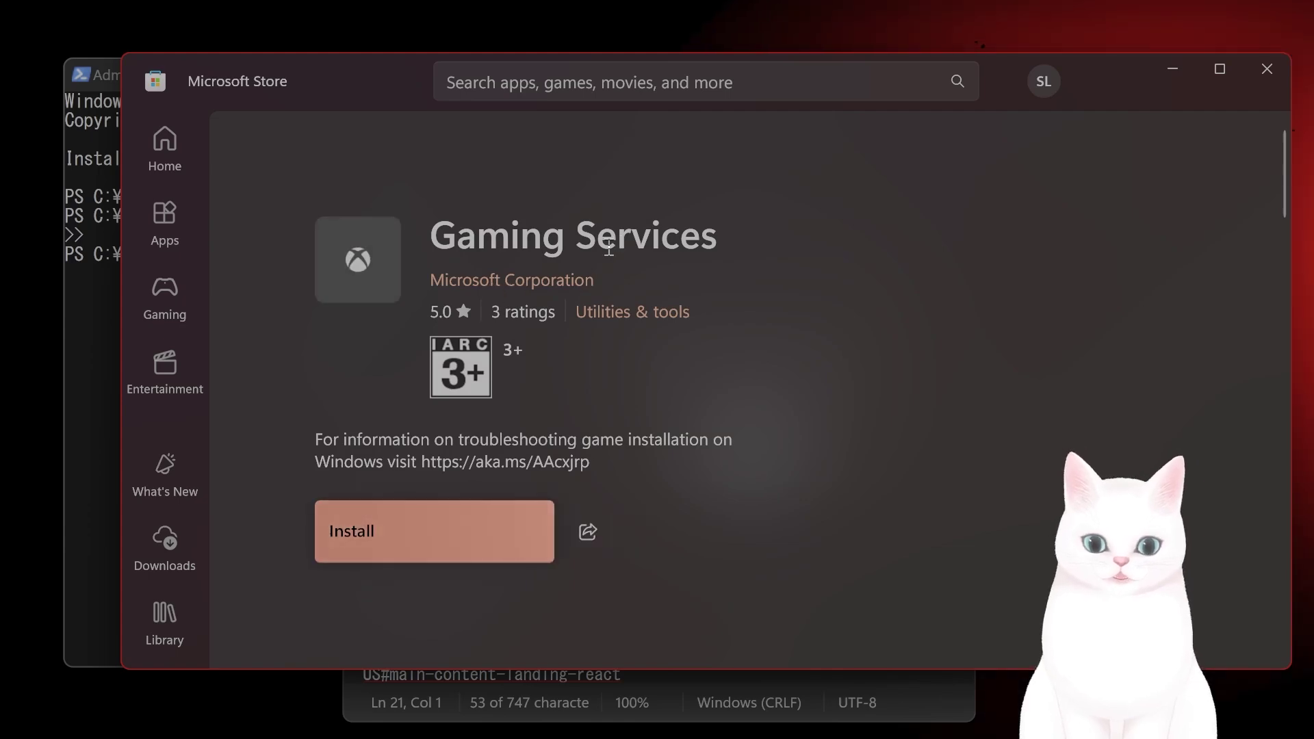
{"action": "left_click", "coordinate": [1283, 75]}
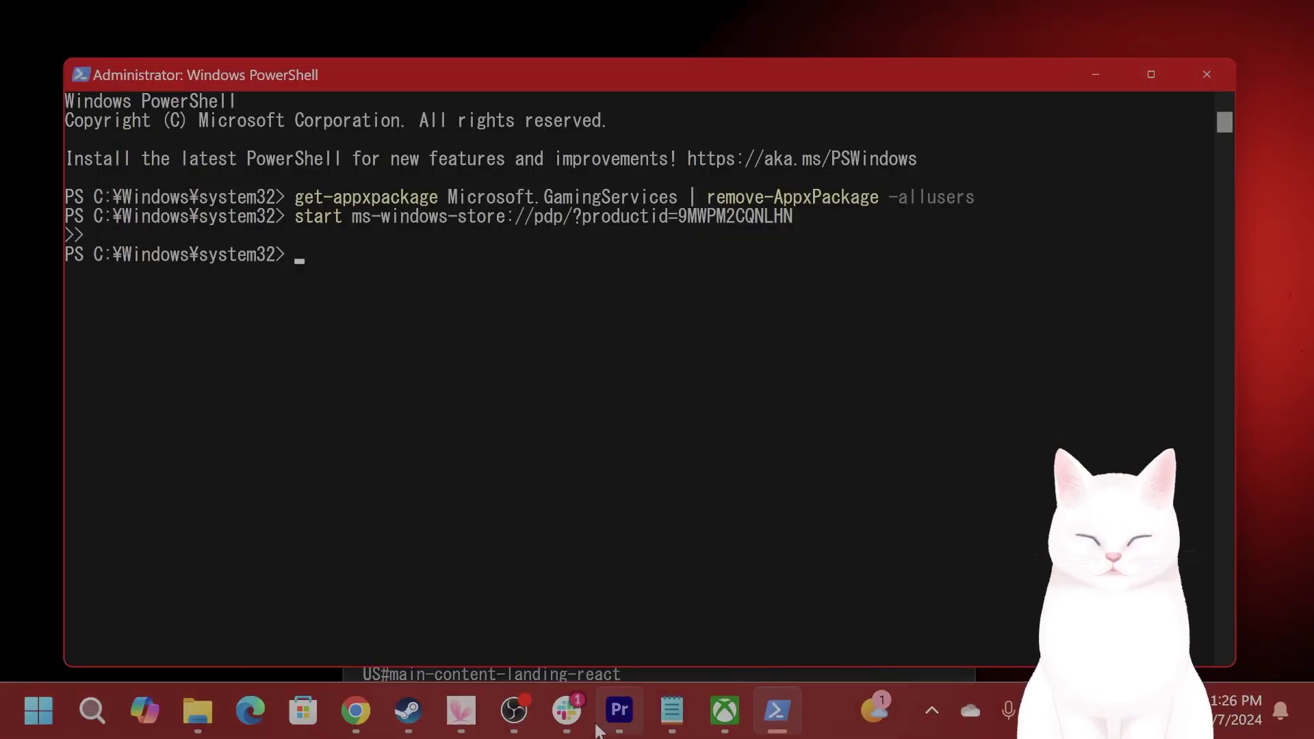
{"action": "left_click", "coordinate": [723, 709]}
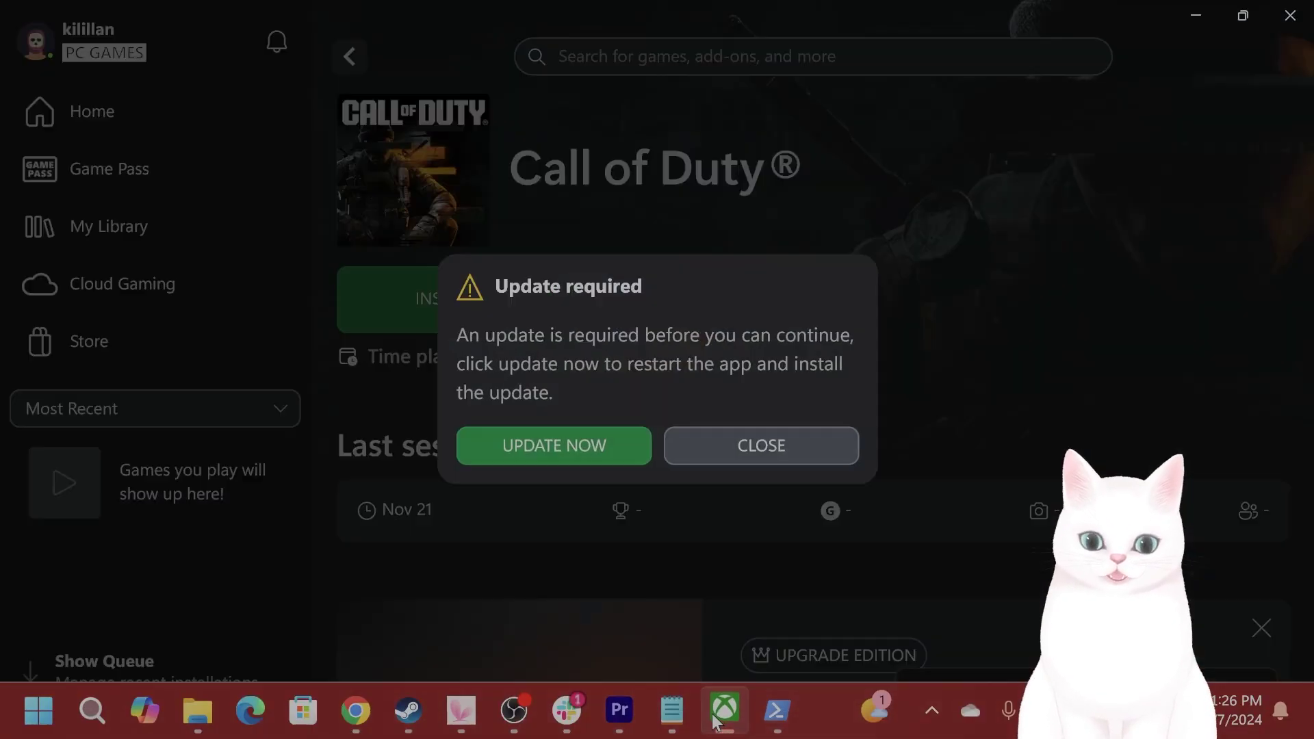
Dismiss the Update required prompt, relaunch Xbox from Start, and close Battle.net login.
{"action": "left_click", "coordinate": [746, 451]}
{"action": "left_click", "coordinate": [38, 710]}
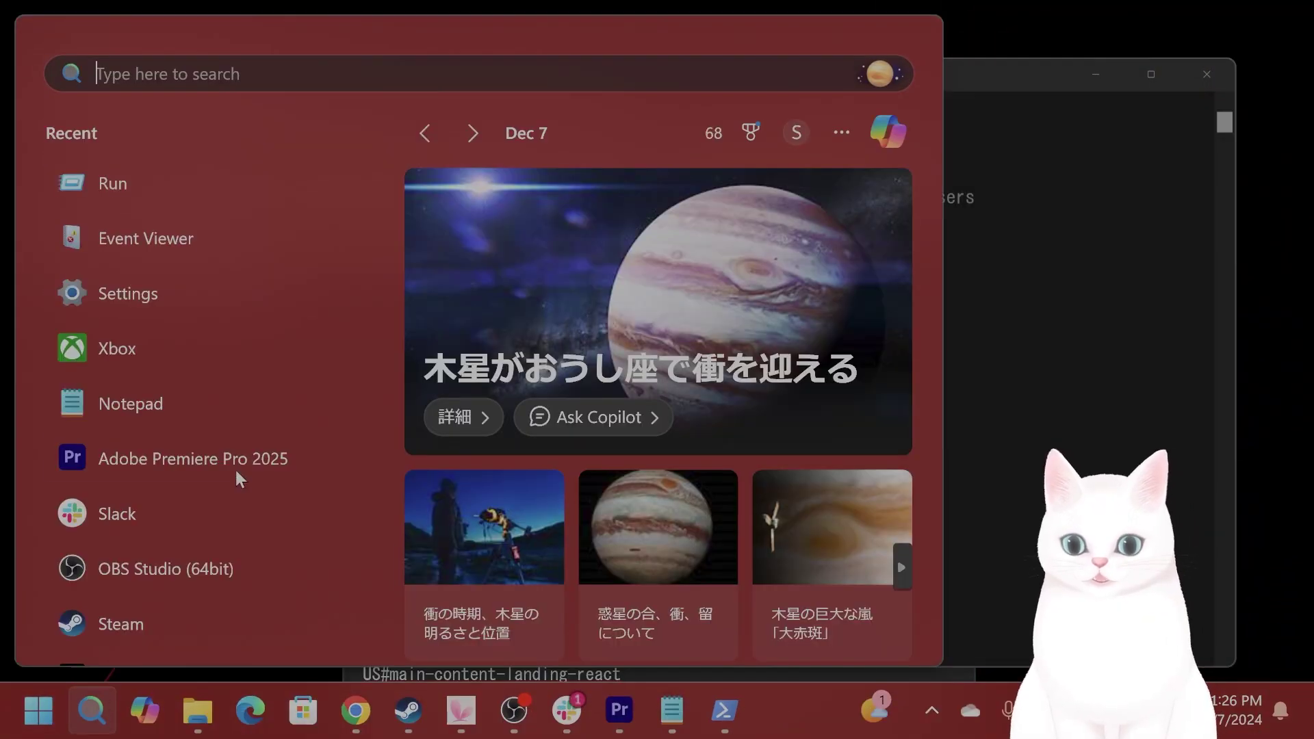
{"action": "type", "text": "xbox"}
{"action": "left_click", "coordinate": [167, 243]}
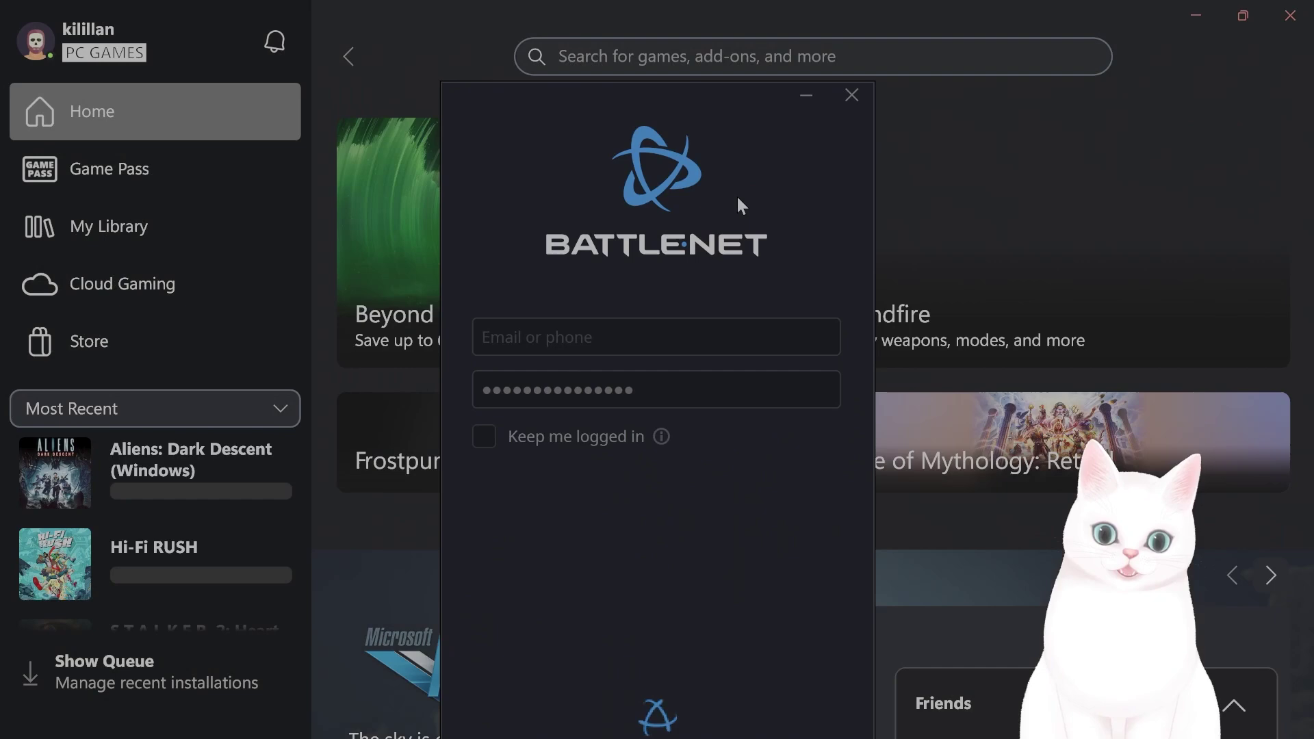
{"action": "left_click", "coordinate": [851, 94]}
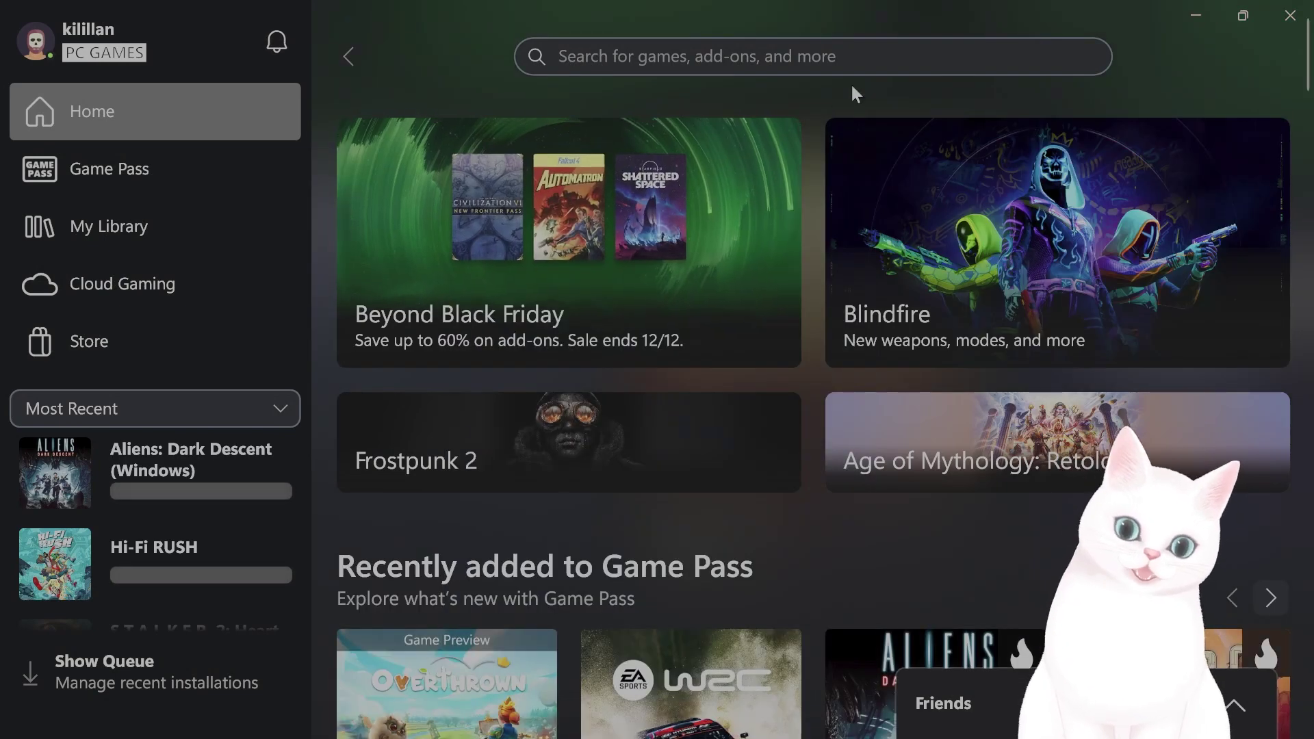
{"action": "left_click", "coordinate": [1259, 24]}
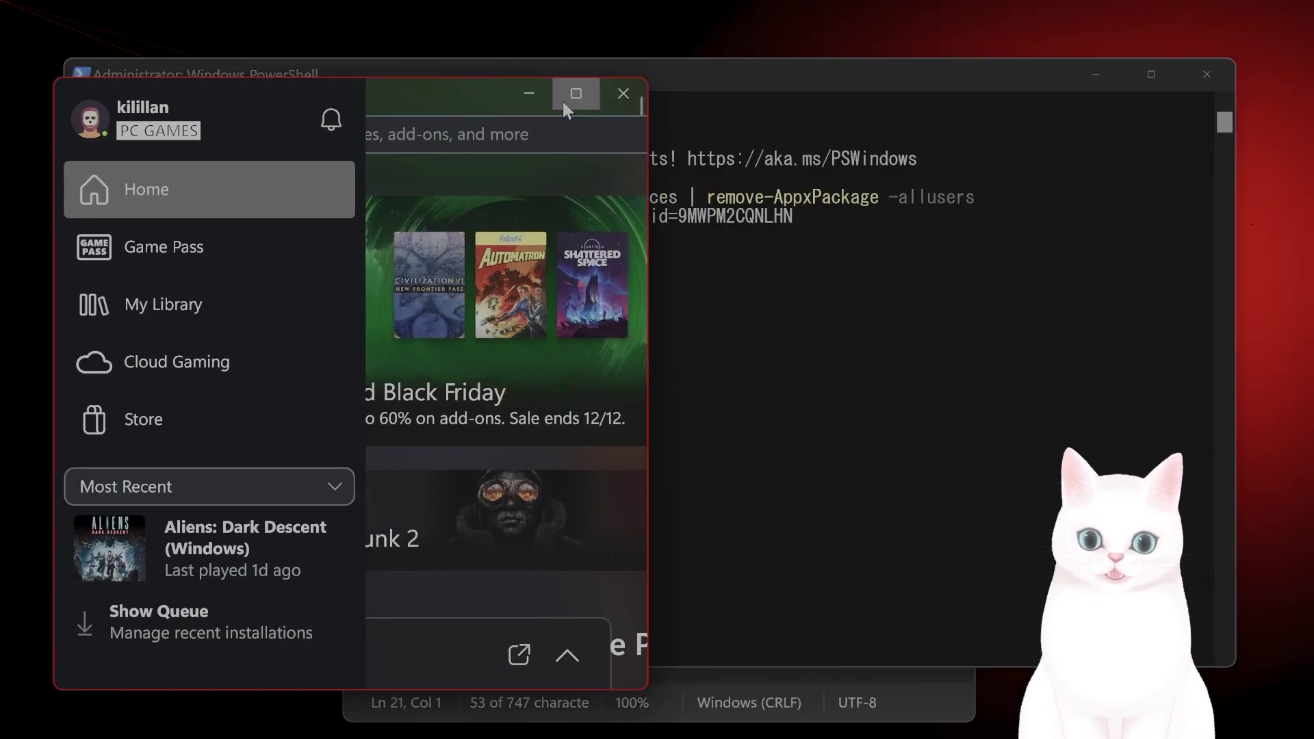
{"action": "left_click", "coordinate": [579, 94]}
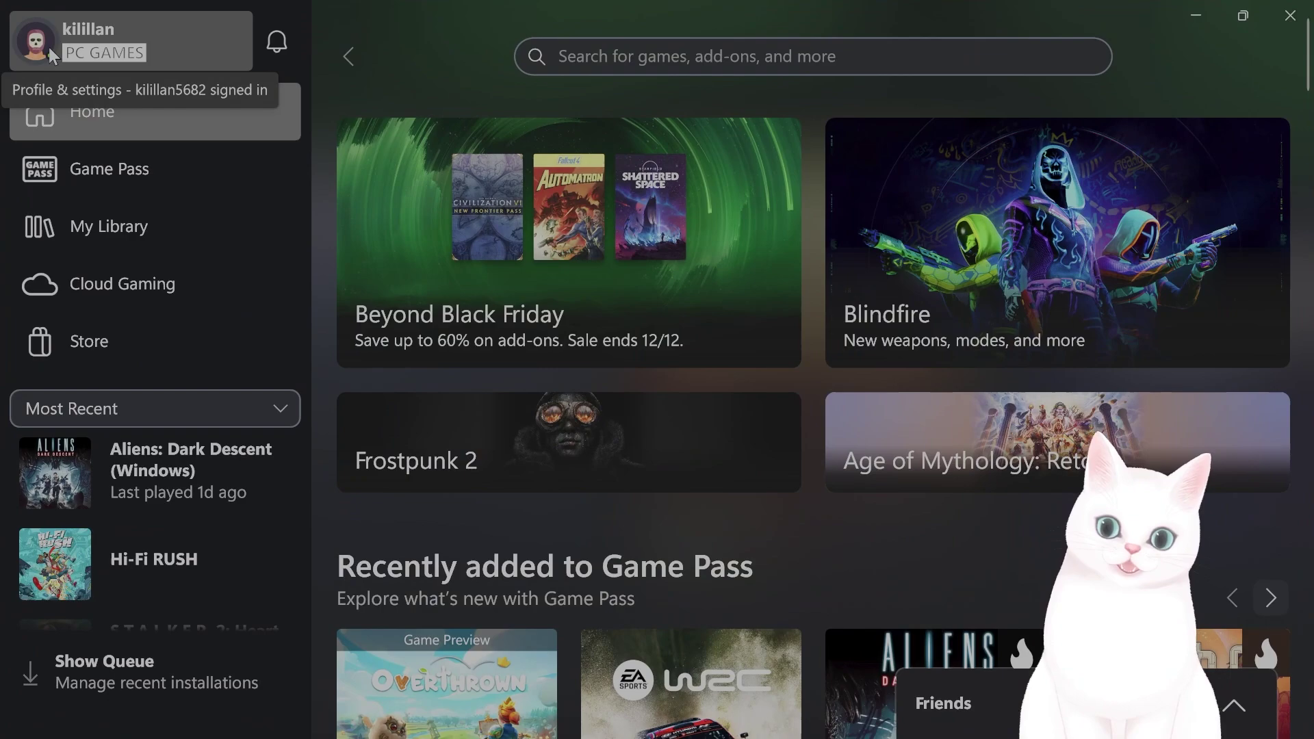
View the Xbox Support panel from Profile, close it, and minimize the Xbox app.
{"action": "left_click", "coordinate": [70, 65]}
{"action": "left_click", "coordinate": [199, 256]}
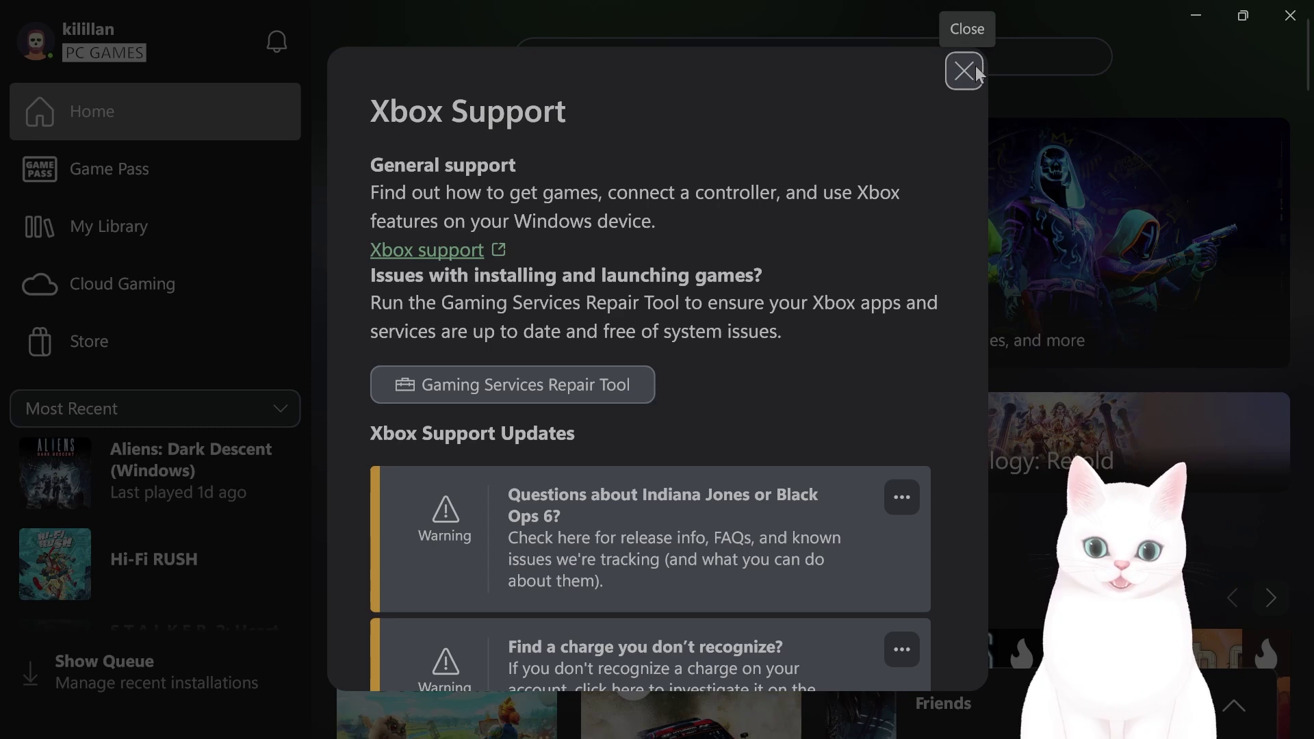
{"action": "left_click", "coordinate": [966, 71]}
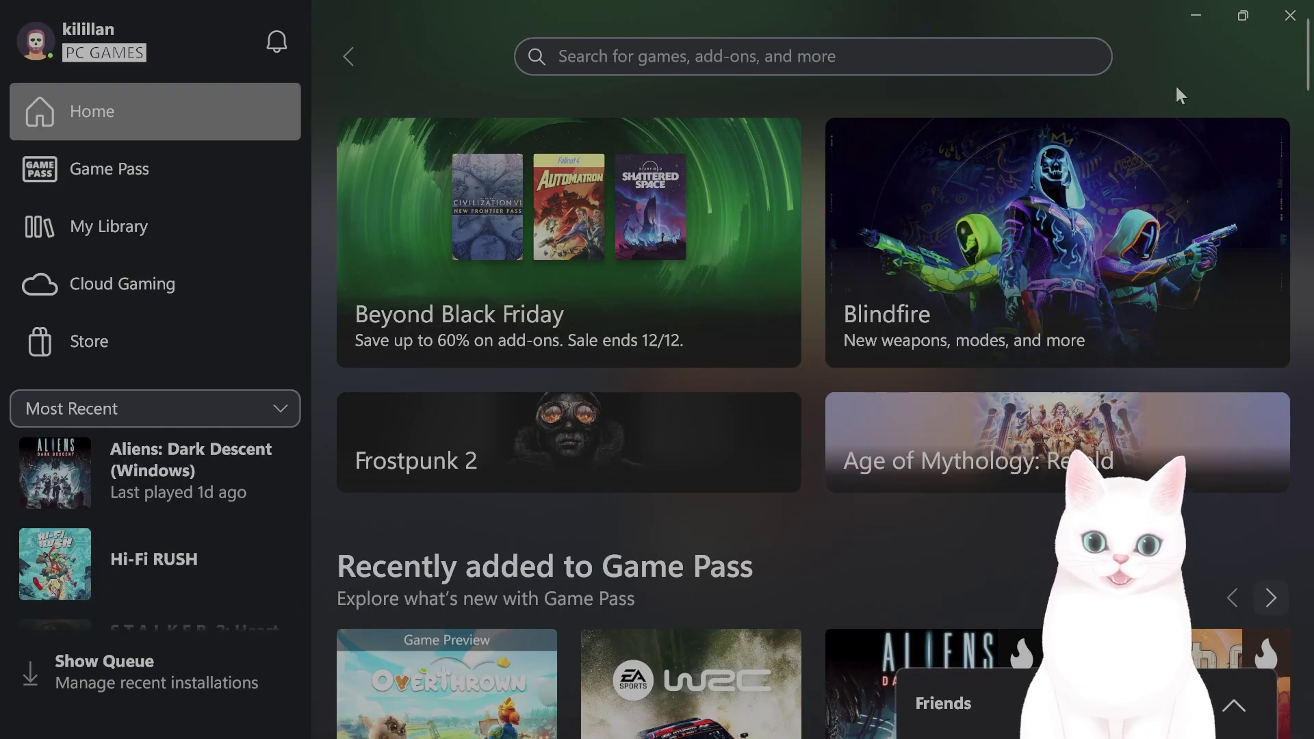
{"action": "left_click", "coordinate": [1201, 24]}
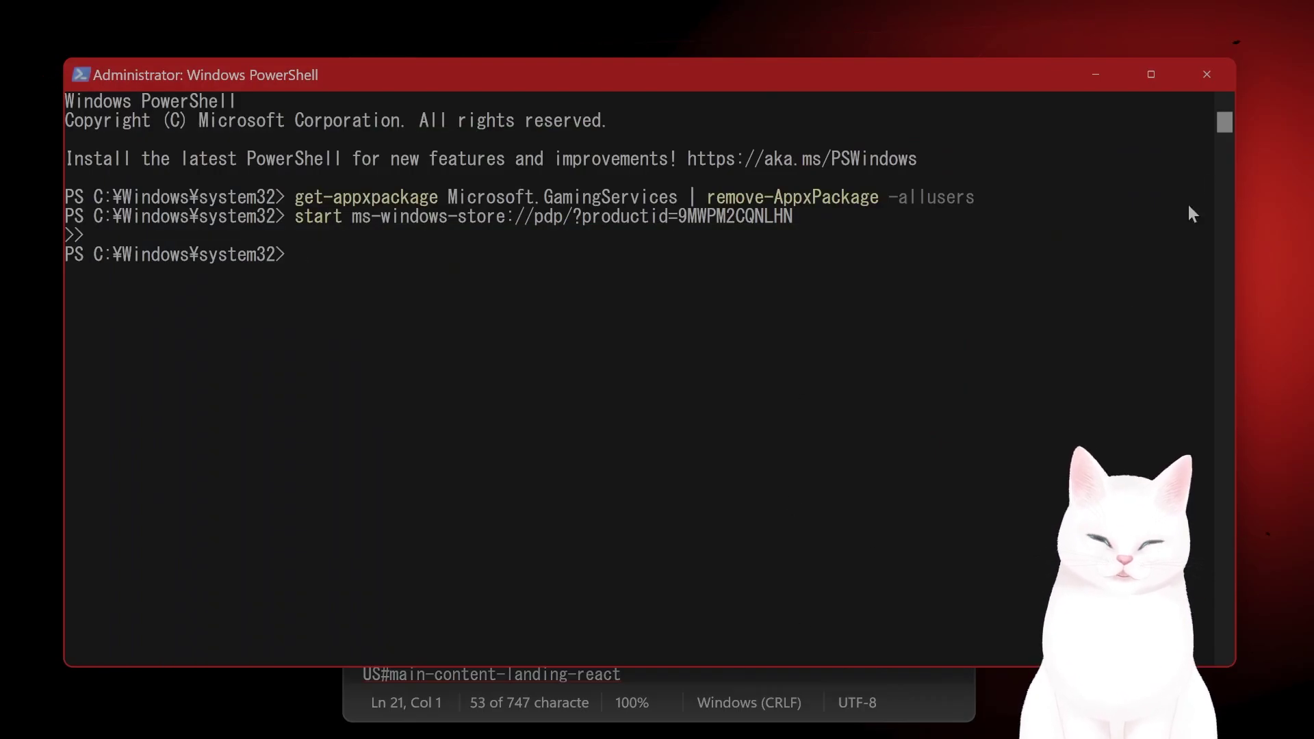
Close PowerShell and select the Windows 10 Google Drive link in the Notepad notes.
{"action": "left_click", "coordinate": [1207, 75]}
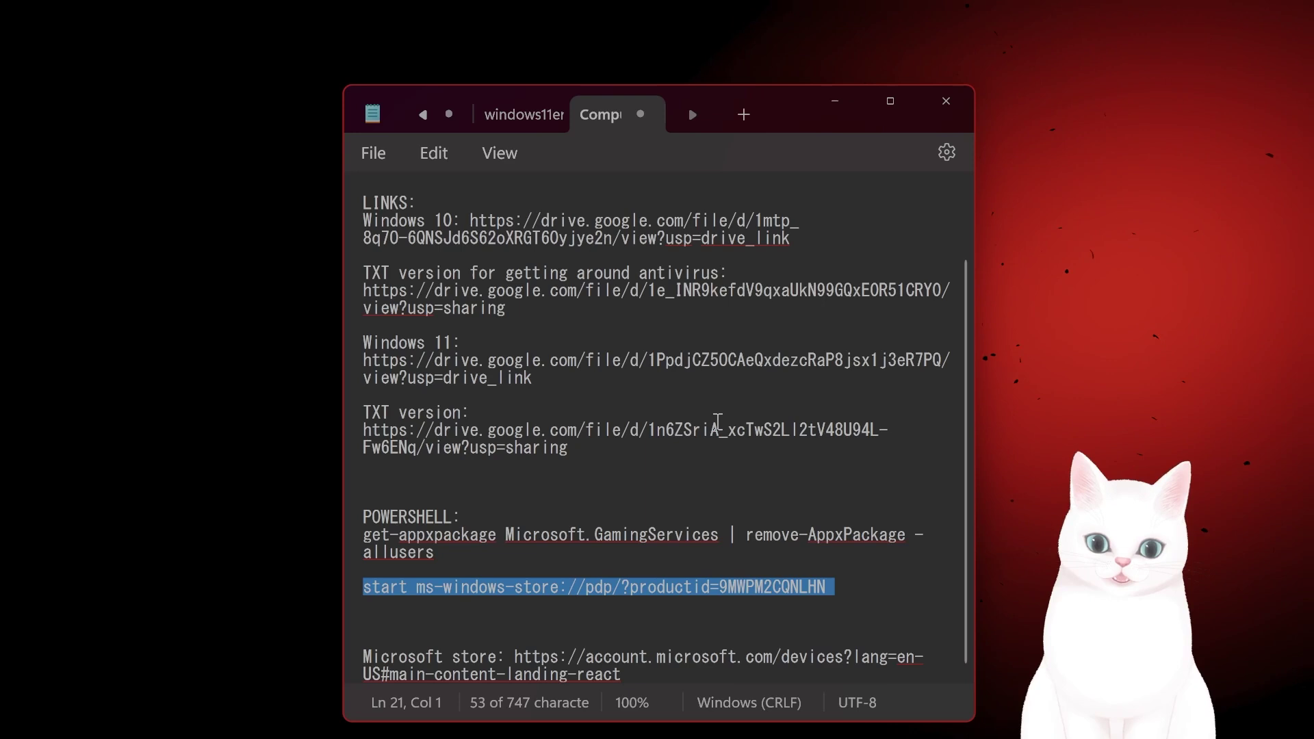
{"action": "left_click", "coordinate": [697, 616]}
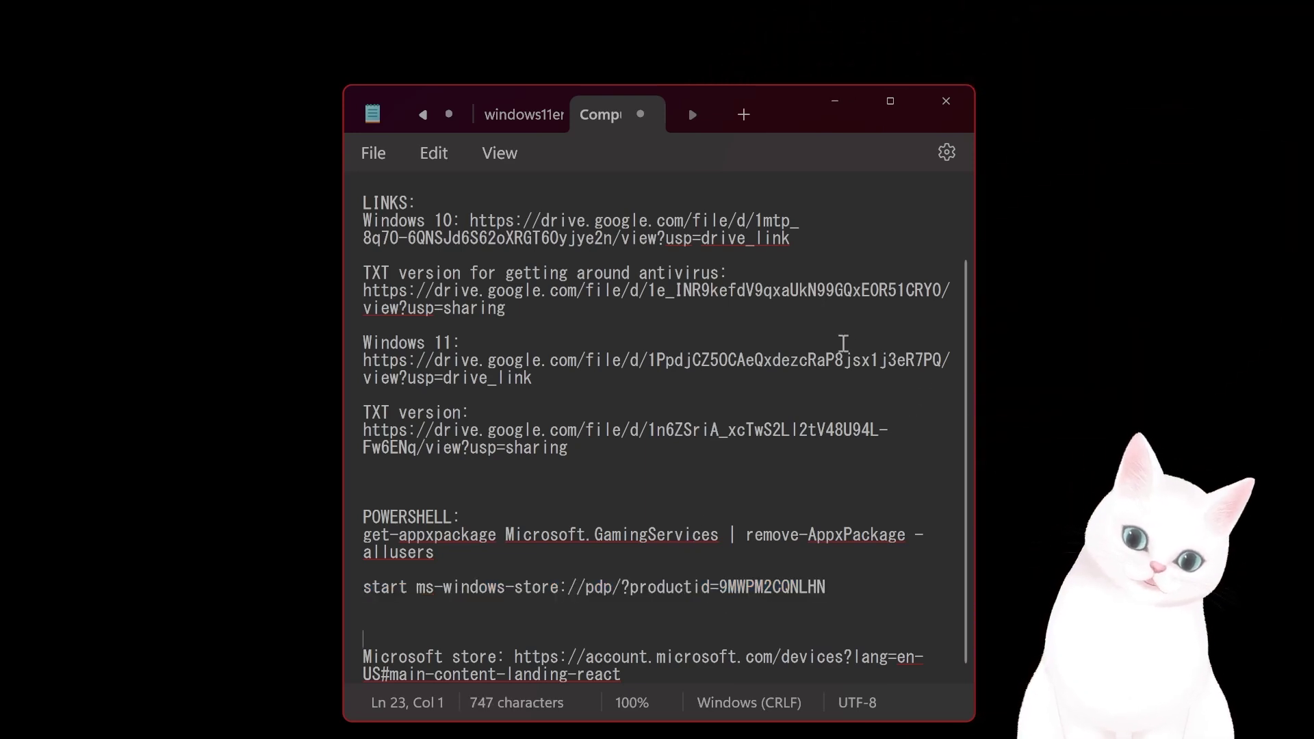
{"action": "scroll", "coordinate": [745, 388], "scroll_direction": "up", "scroll_amount": 2}
{"action": "scroll", "coordinate": [670, 423], "scroll_direction": "up", "scroll_amount": 1}
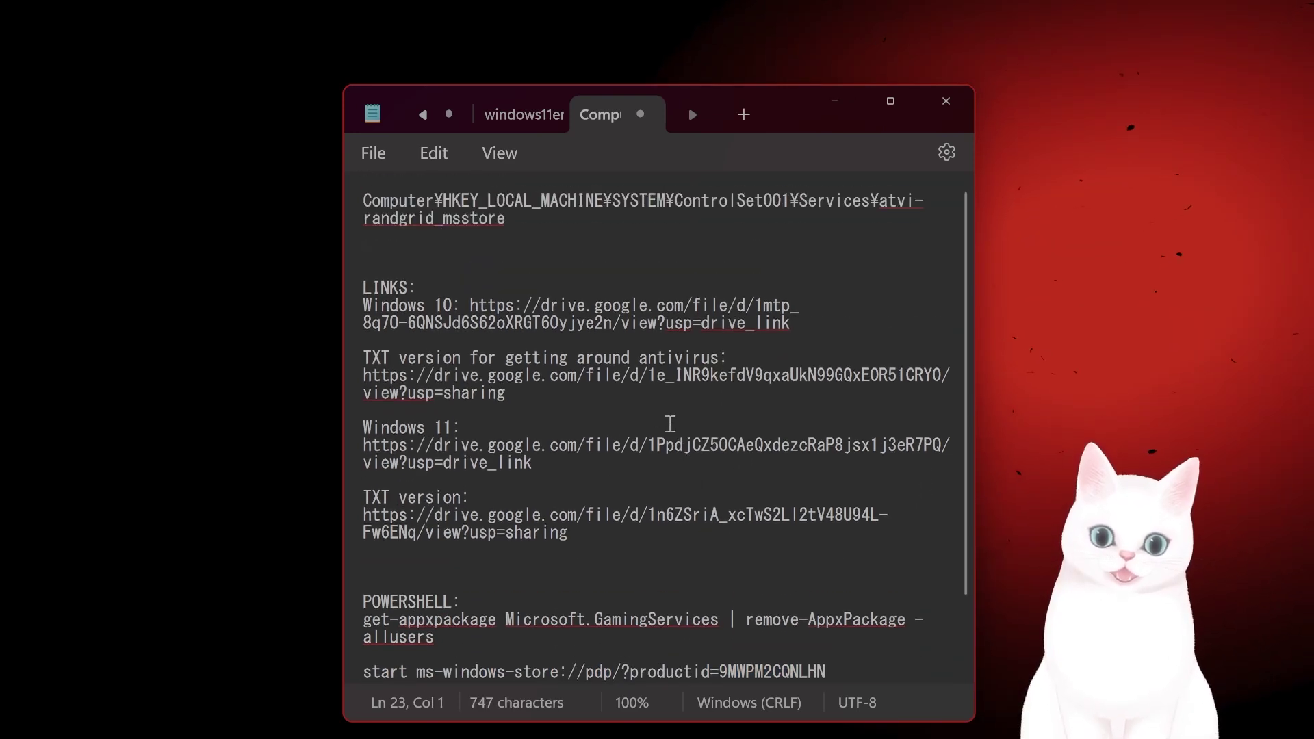
{"action": "left_click_drag", "start_coordinate": [827, 330], "coordinate": [469, 306]}
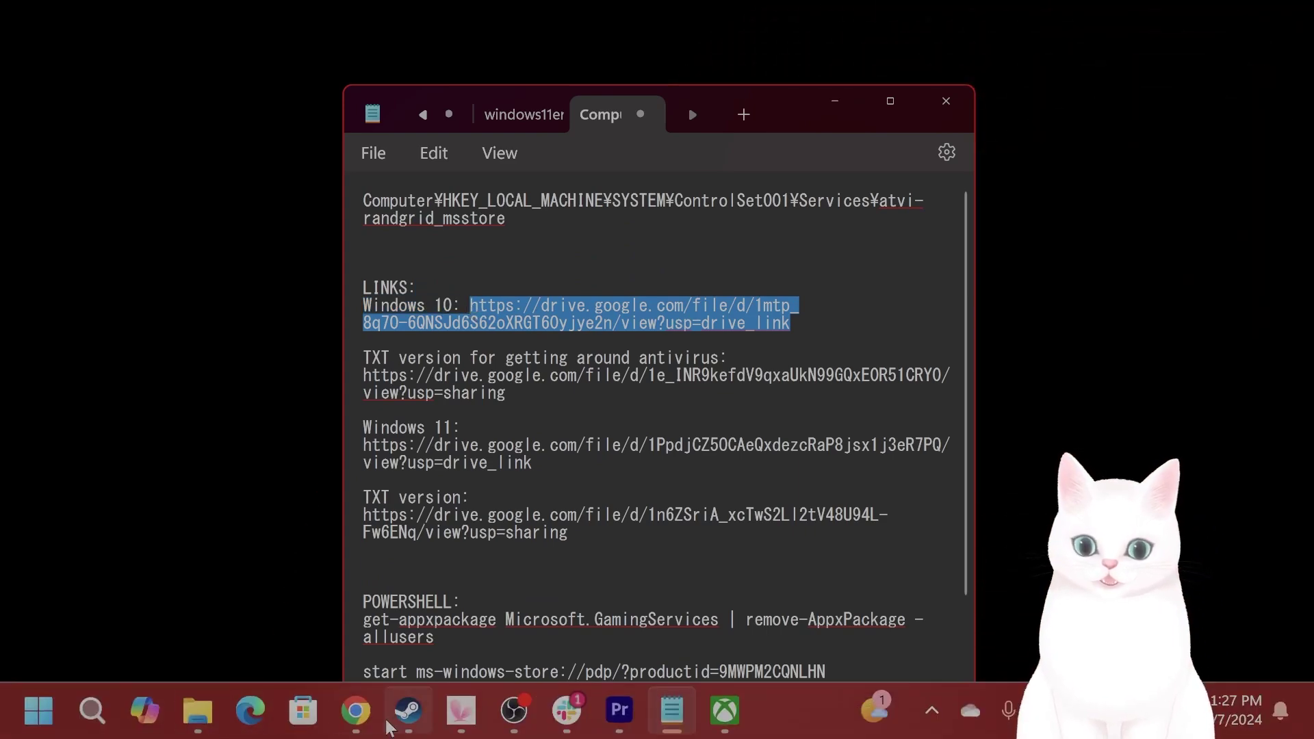
{"action": "left_click", "coordinate": [355, 711]}
Download cod_service_setupWIN10.bat from the Drive link, keep the unverified file, and show it in folder.
{"action": "left_click", "coordinate": [923, 22]}
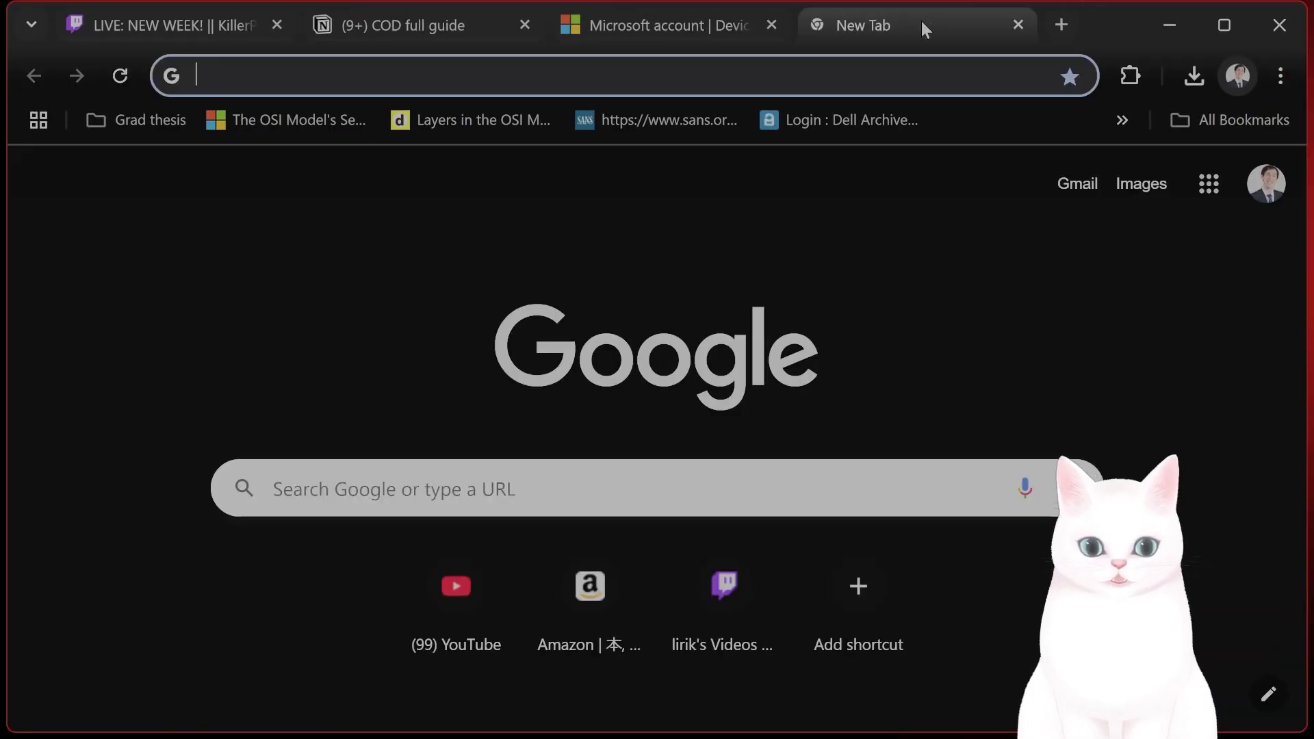
{"action": "key", "text": "Return"}
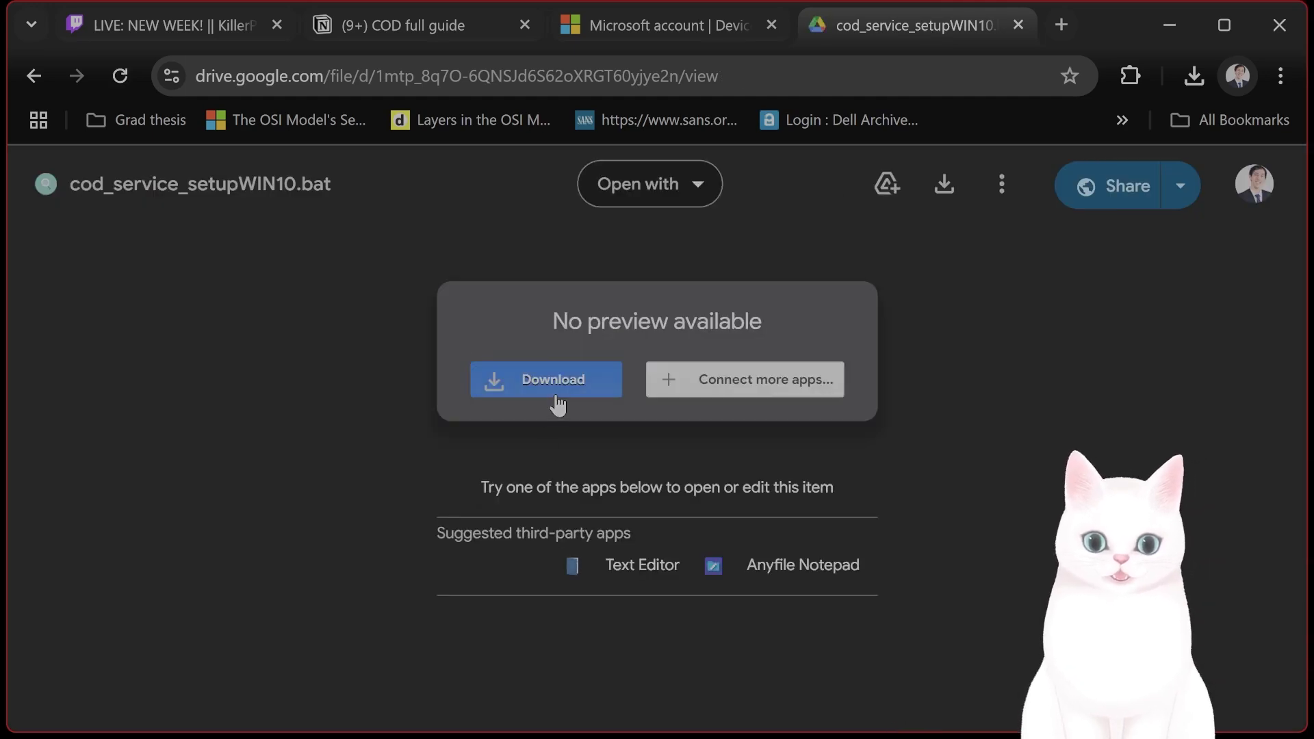
{"action": "left_click", "coordinate": [555, 396]}
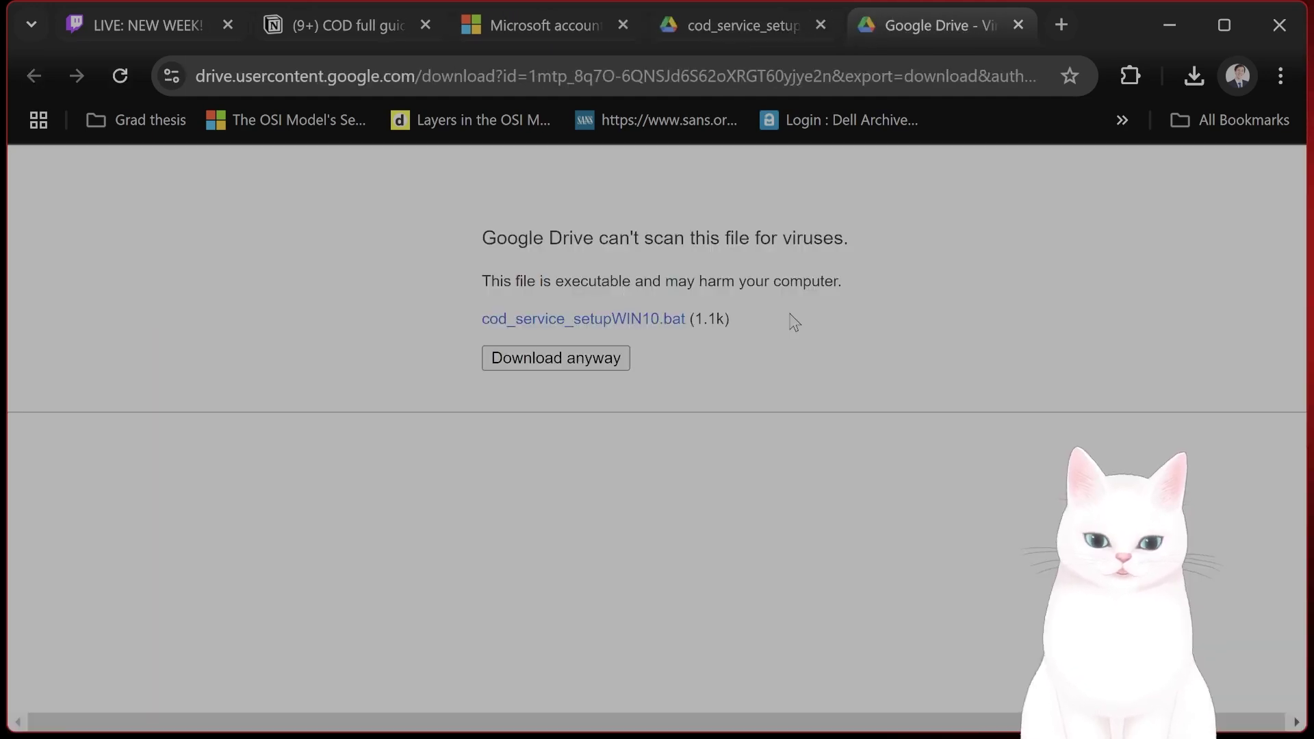
{"action": "left_click", "coordinate": [595, 358]}
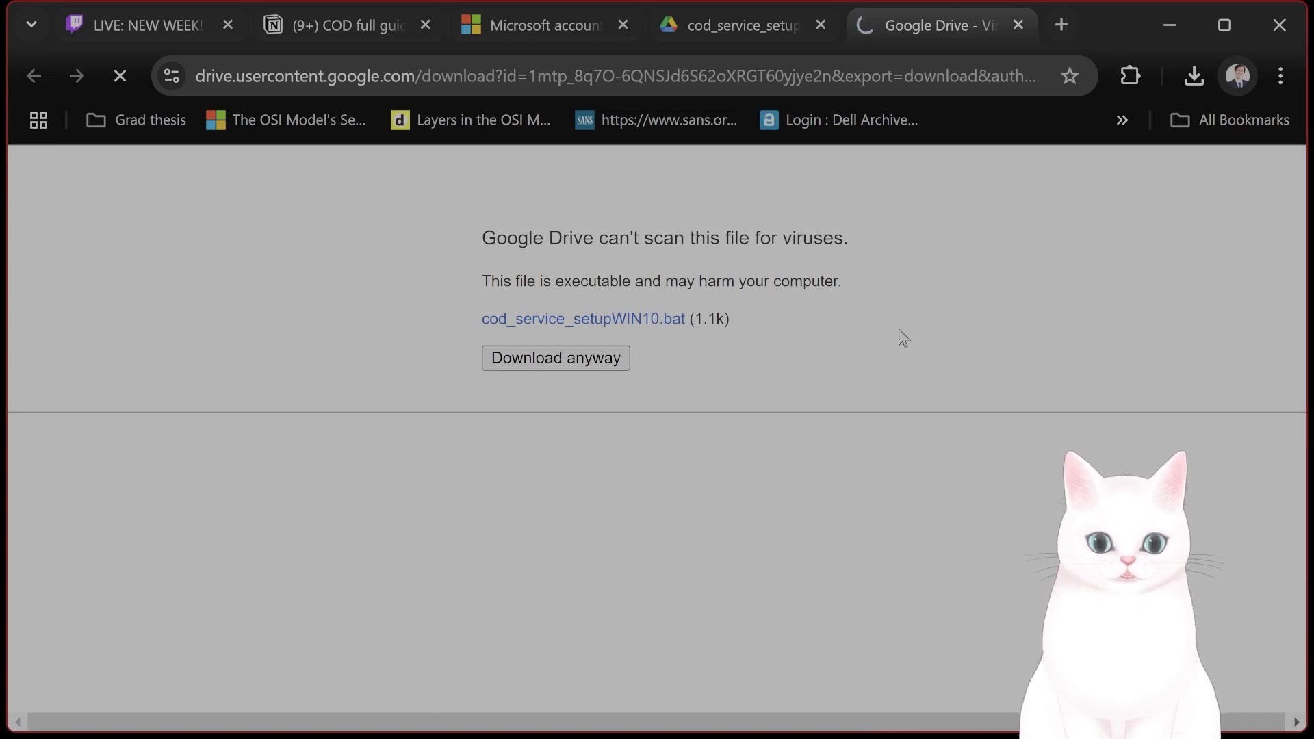
{"action": "left_click", "coordinate": [1092, 133]}
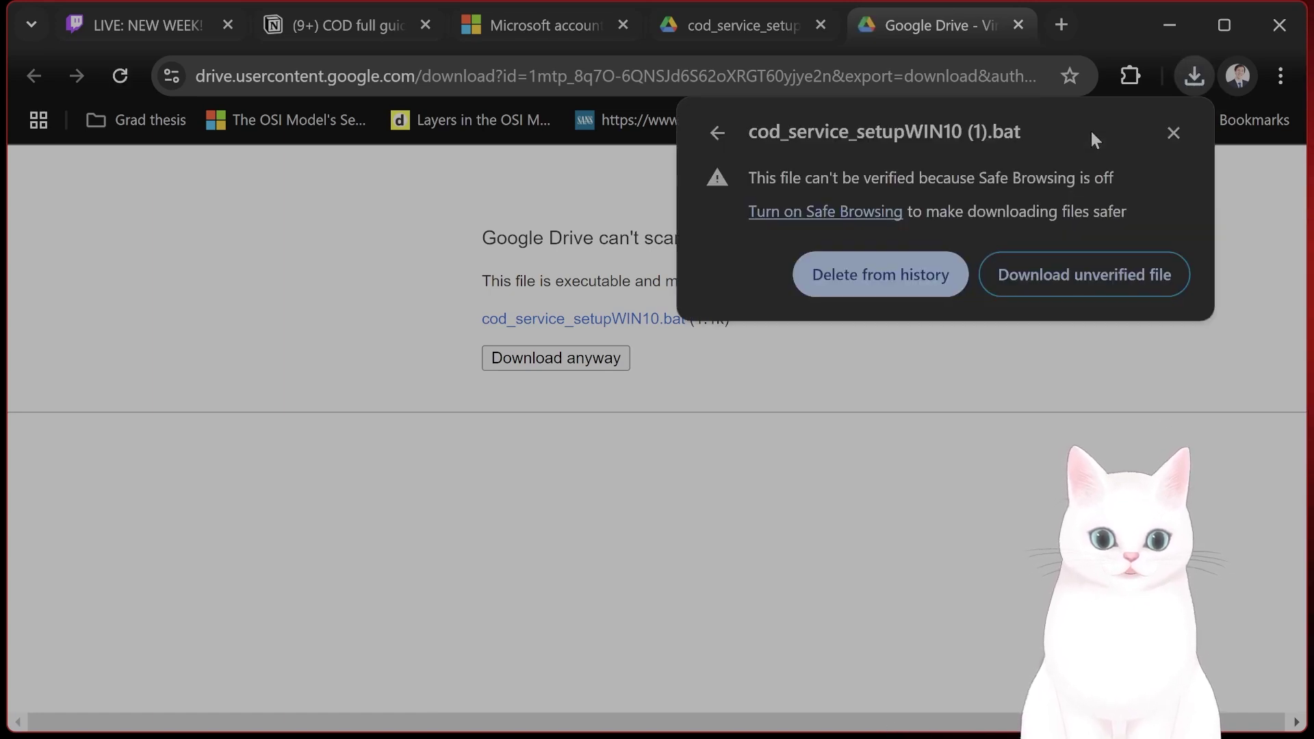
{"action": "left_click", "coordinate": [1064, 270]}
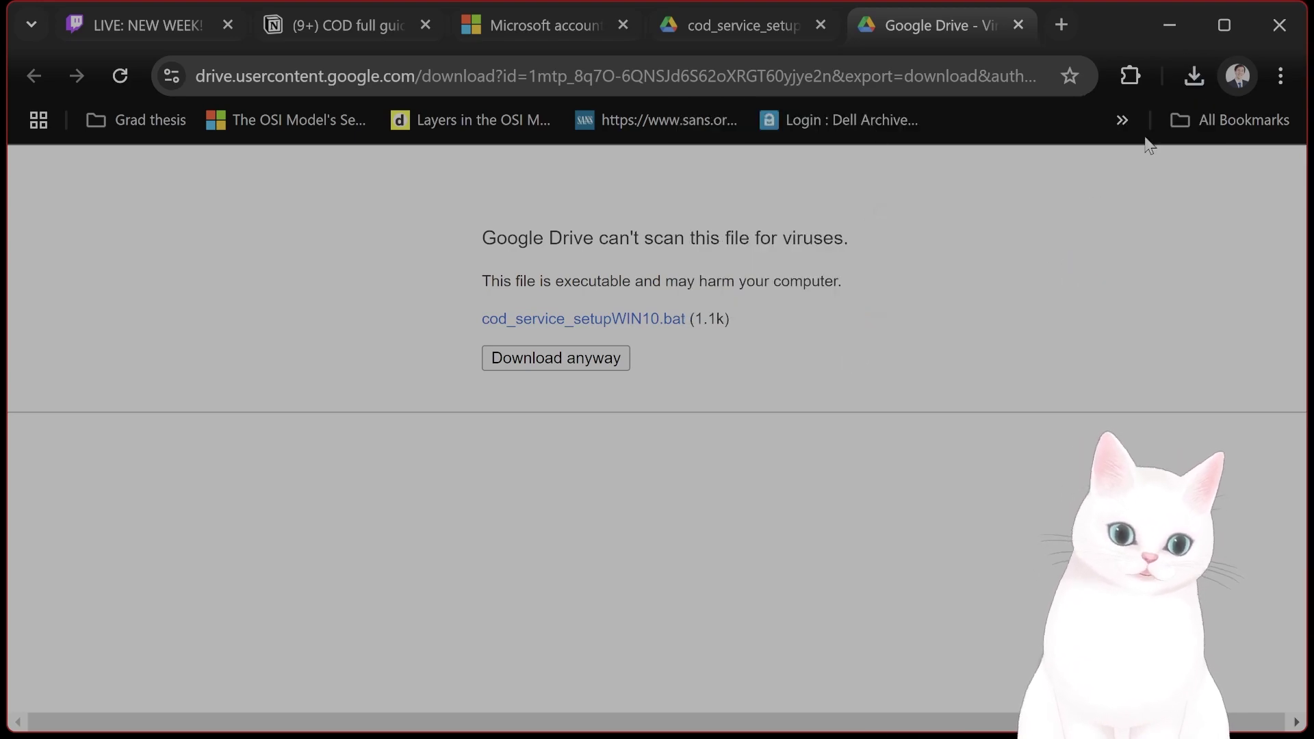
{"action": "left_click", "coordinate": [1194, 79]}
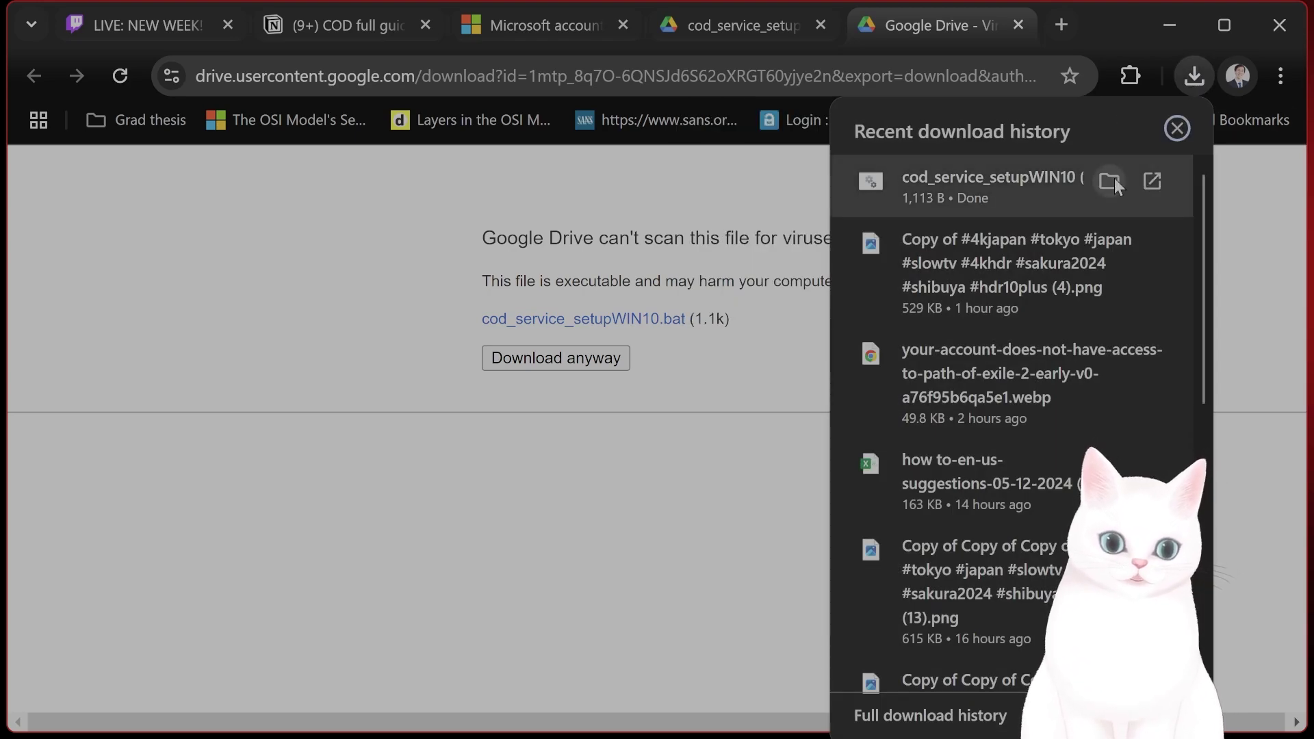
{"action": "left_click", "coordinate": [1114, 178]}
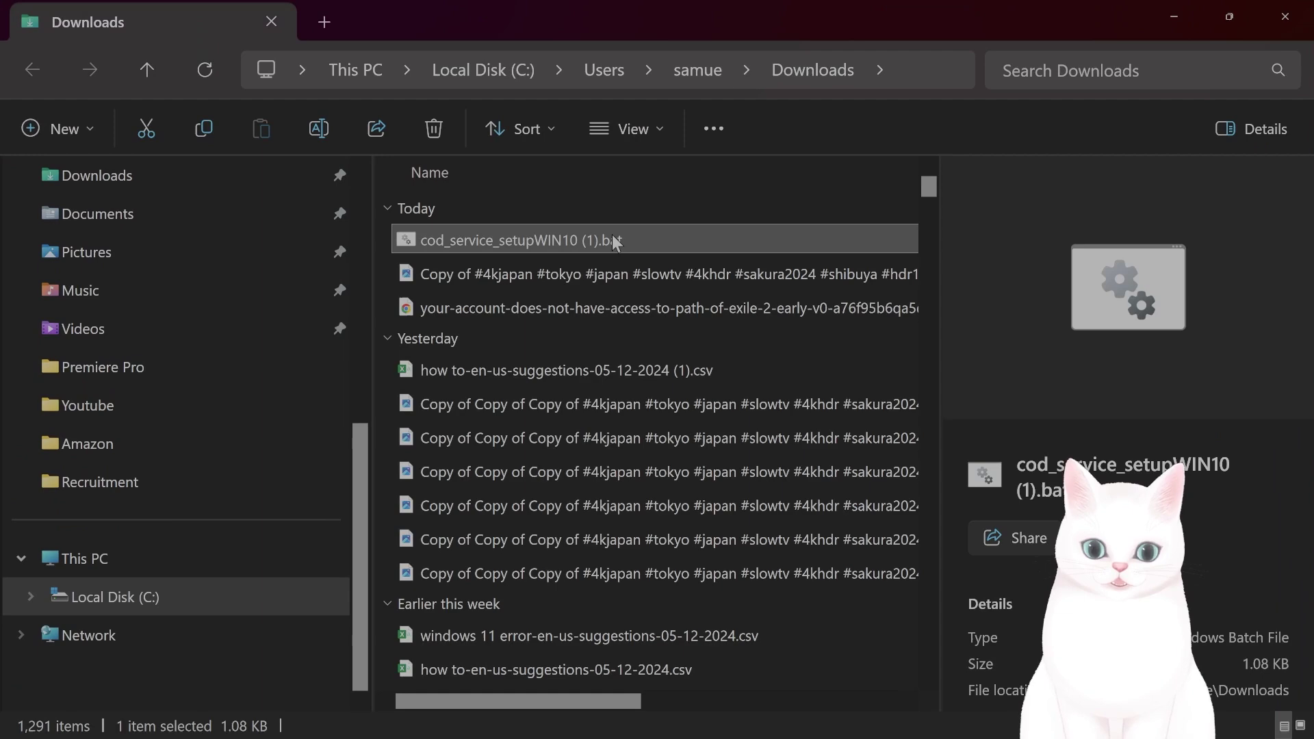
Run cod_service_setupWIN10 (1).bat past the protection warning, then relaunch it as administrator.
{"action": "double_click", "coordinate": [612, 239]}
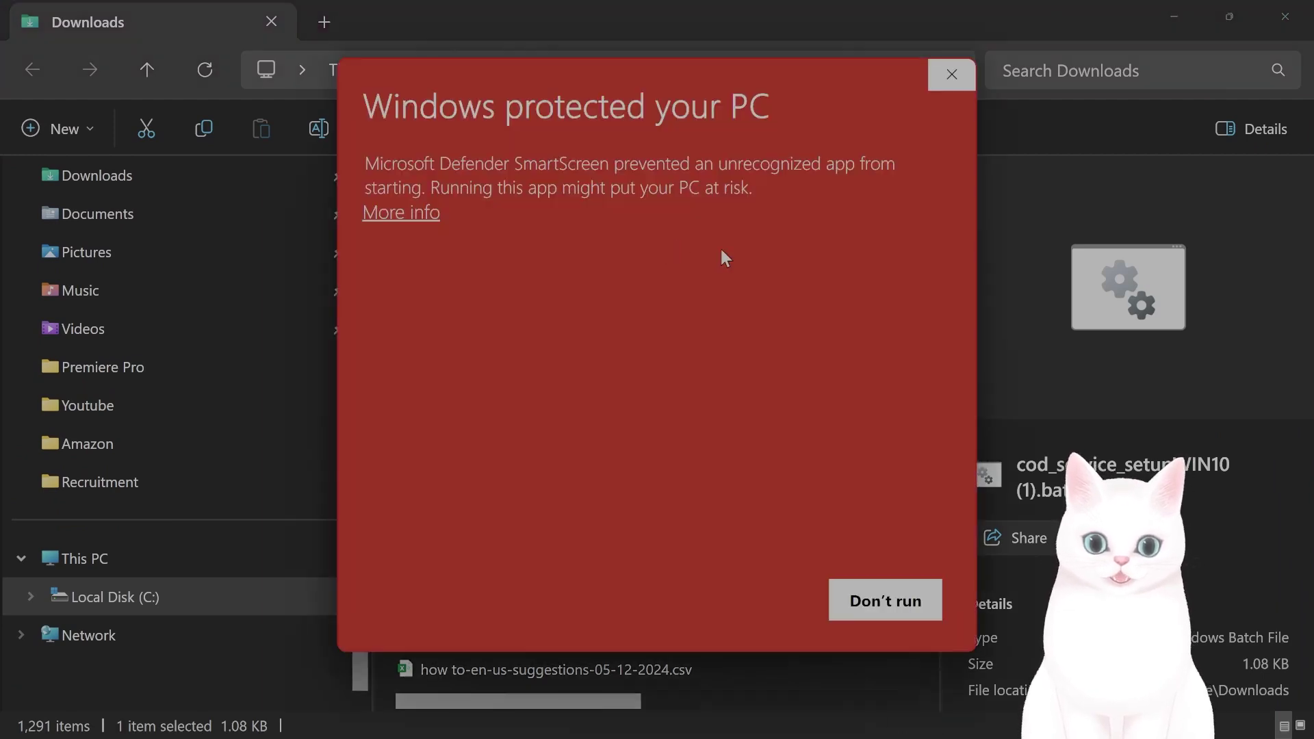
{"action": "left_click", "coordinate": [438, 213]}
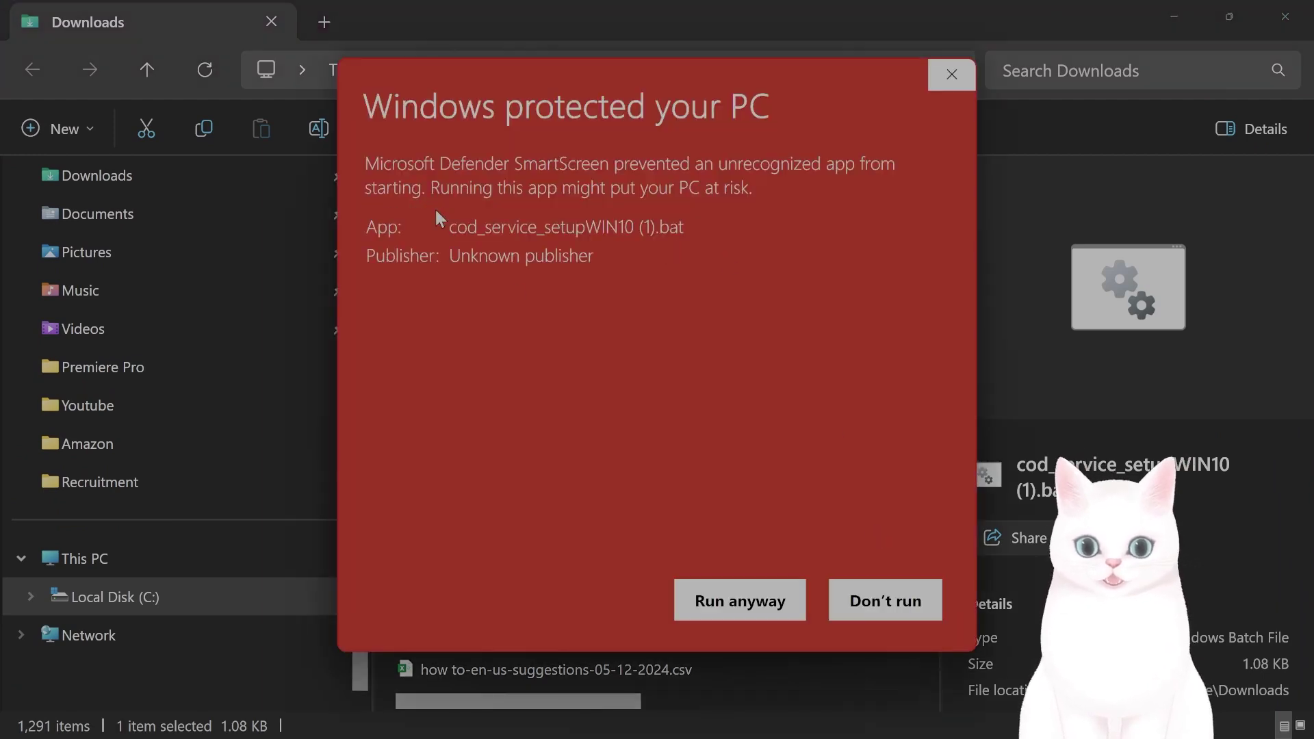
{"action": "left_click", "coordinate": [752, 597]}
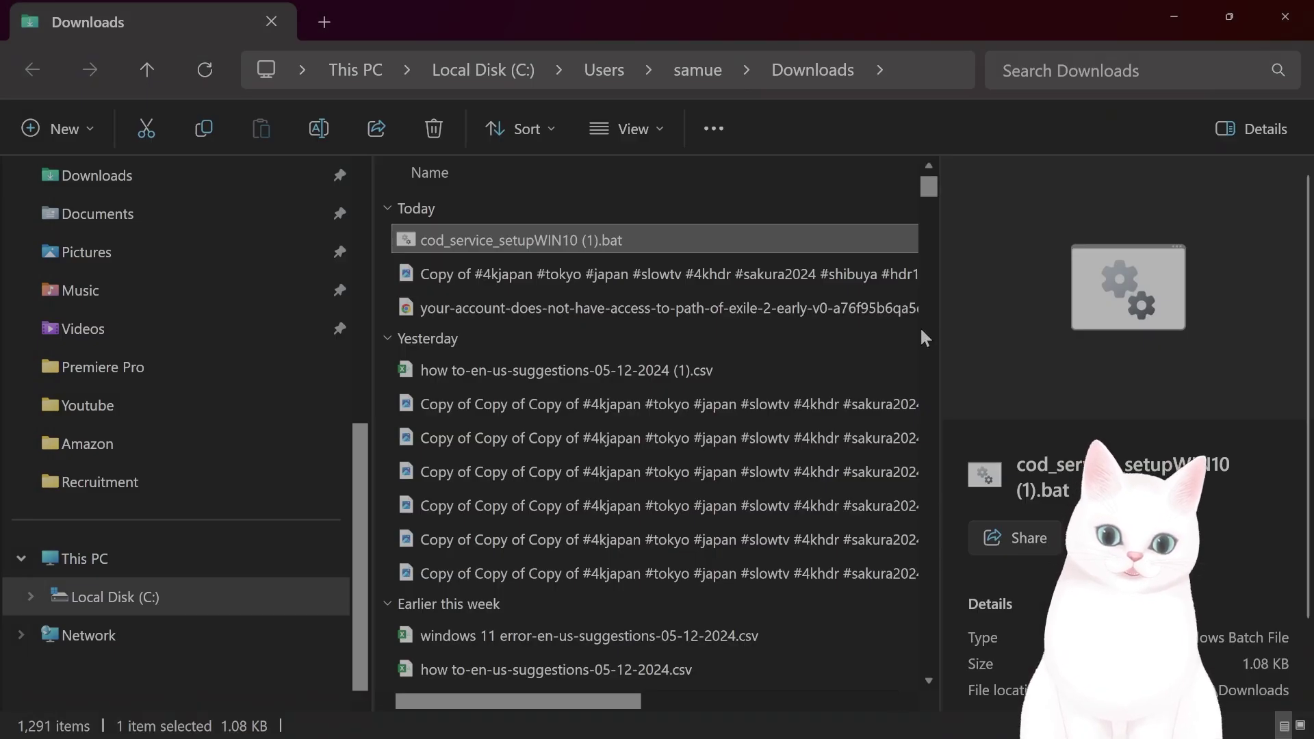
{"action": "right_click", "coordinate": [546, 240]}
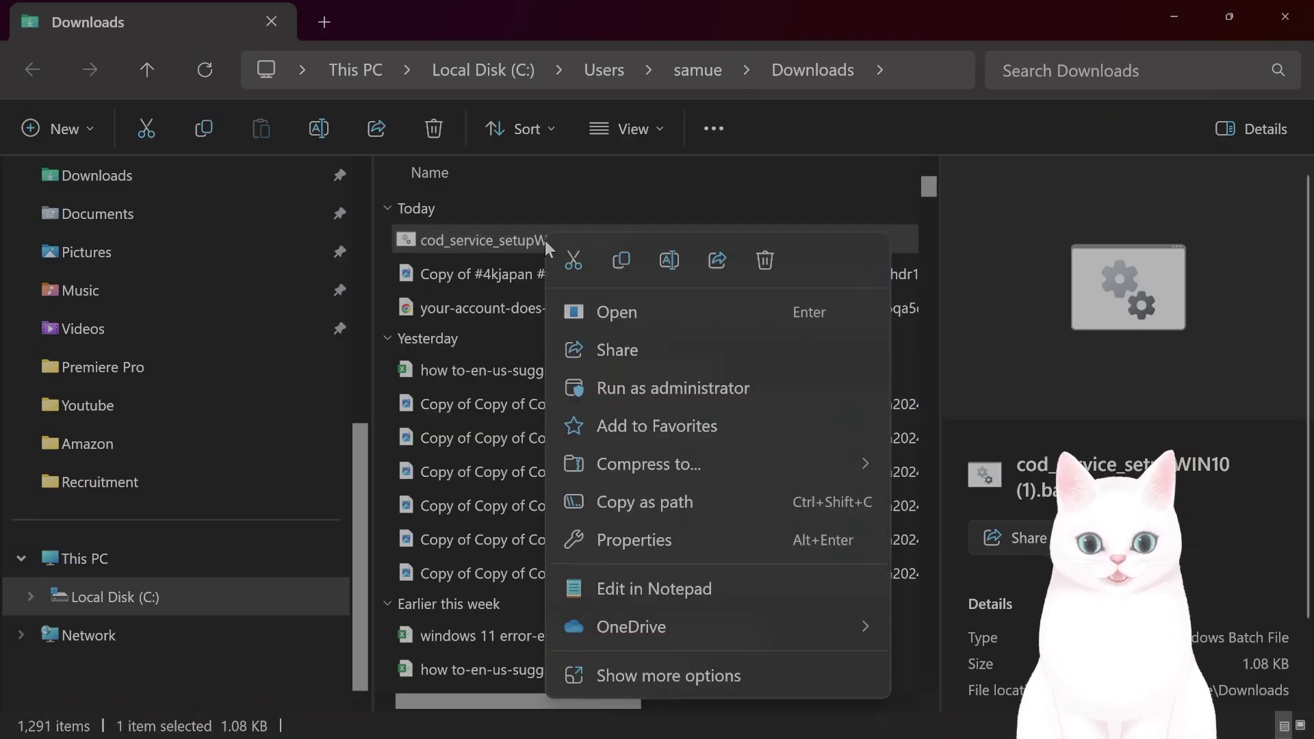
{"action": "left_click", "coordinate": [690, 390]}
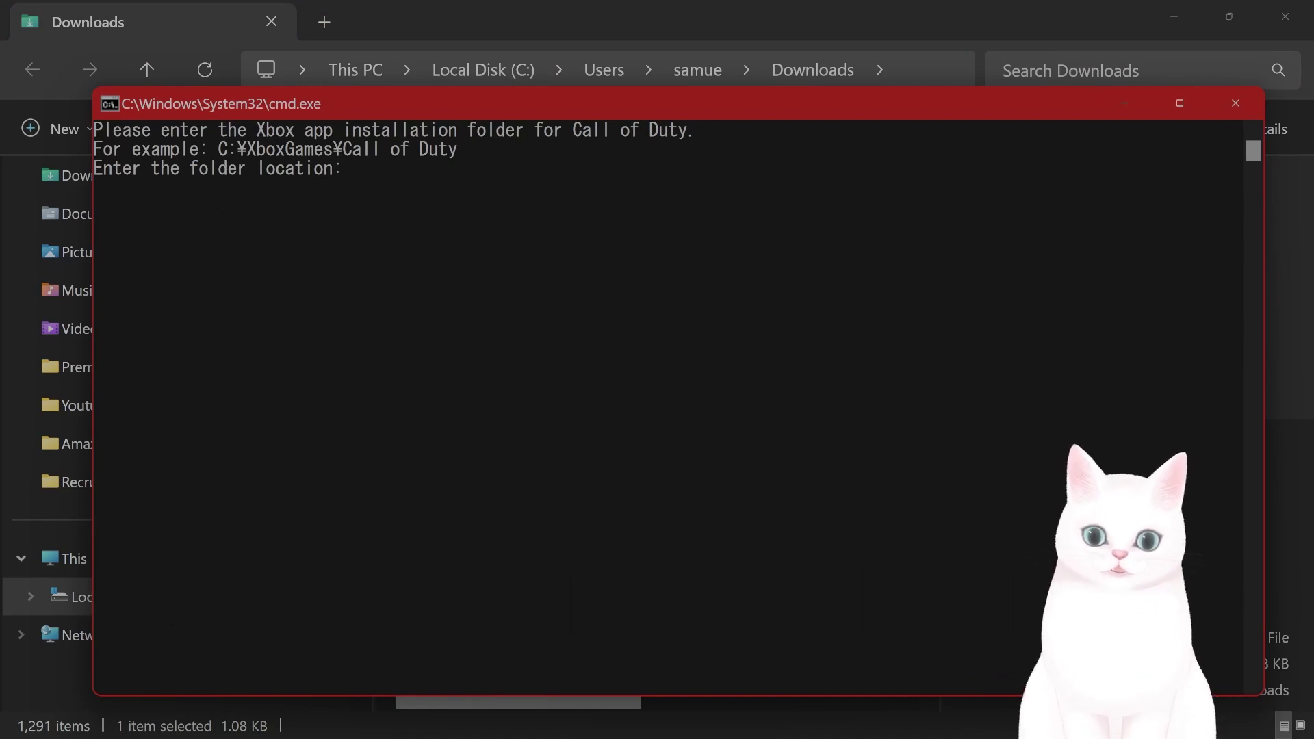
Copy the C:\XboxGames\Call of Duty\Content path via Call of Duty's Manage > Files > Browse.
{"action": "left_click", "coordinate": [725, 712]}
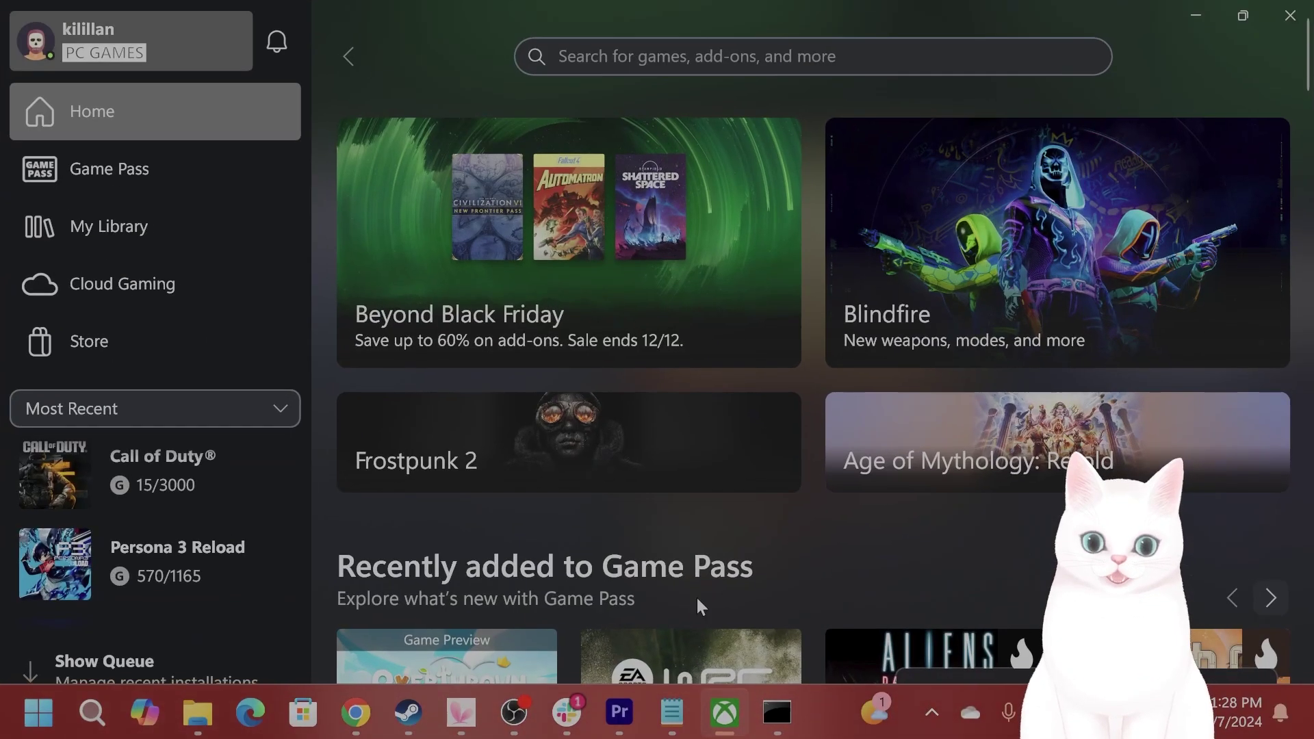
{"action": "right_click", "coordinate": [234, 492]}
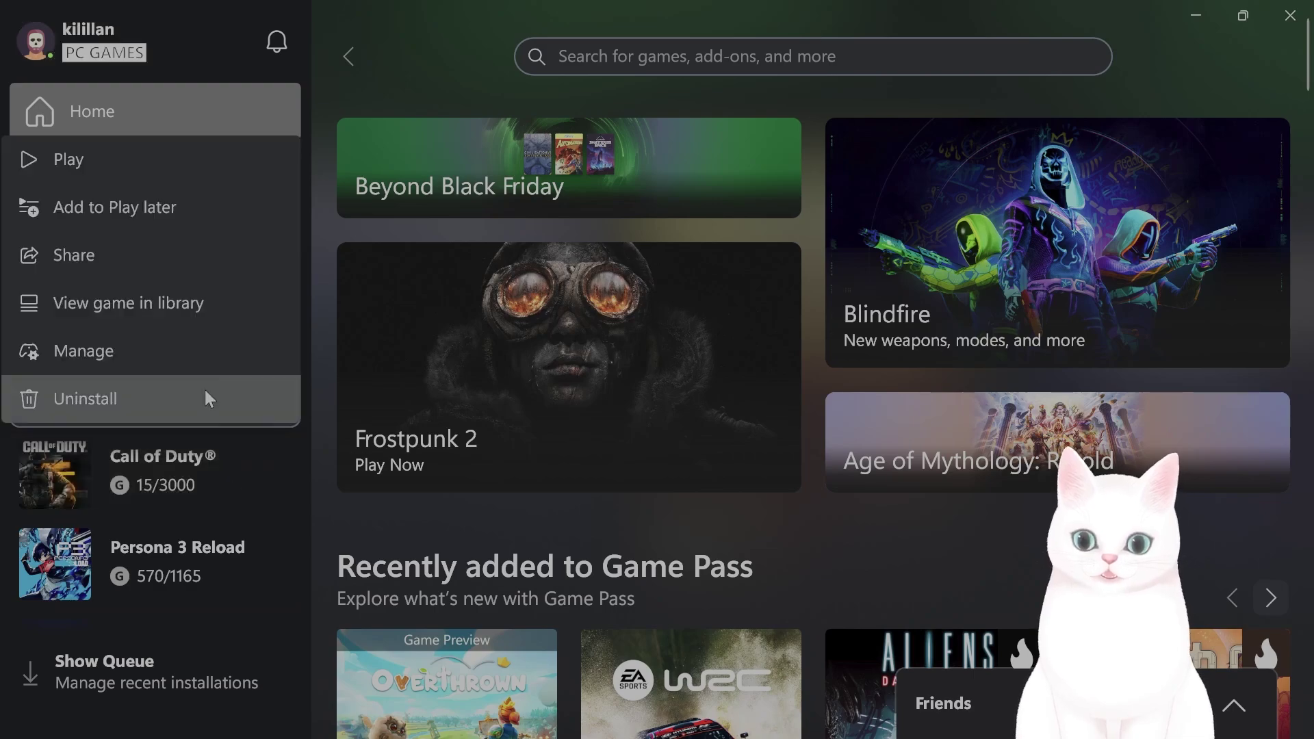
{"action": "left_click", "coordinate": [202, 354]}
{"action": "left_click", "coordinate": [654, 173]}
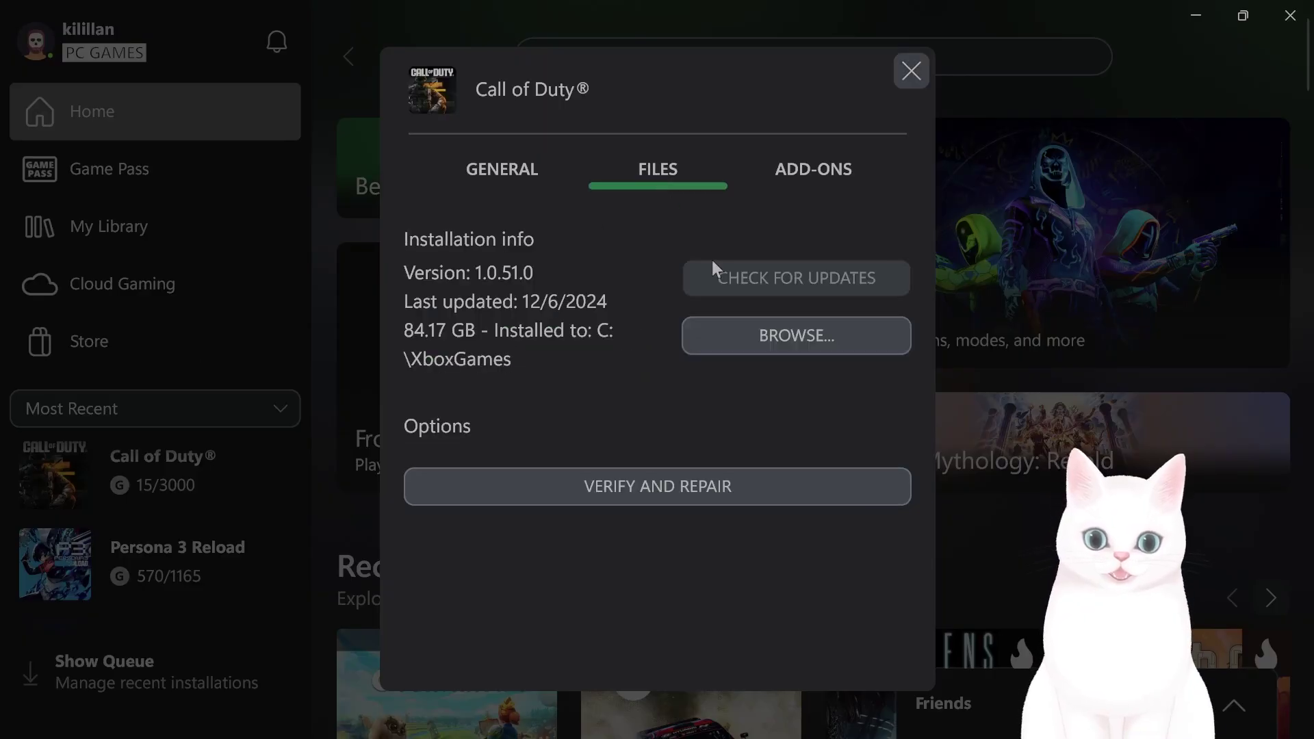
{"action": "left_click", "coordinate": [784, 337]}
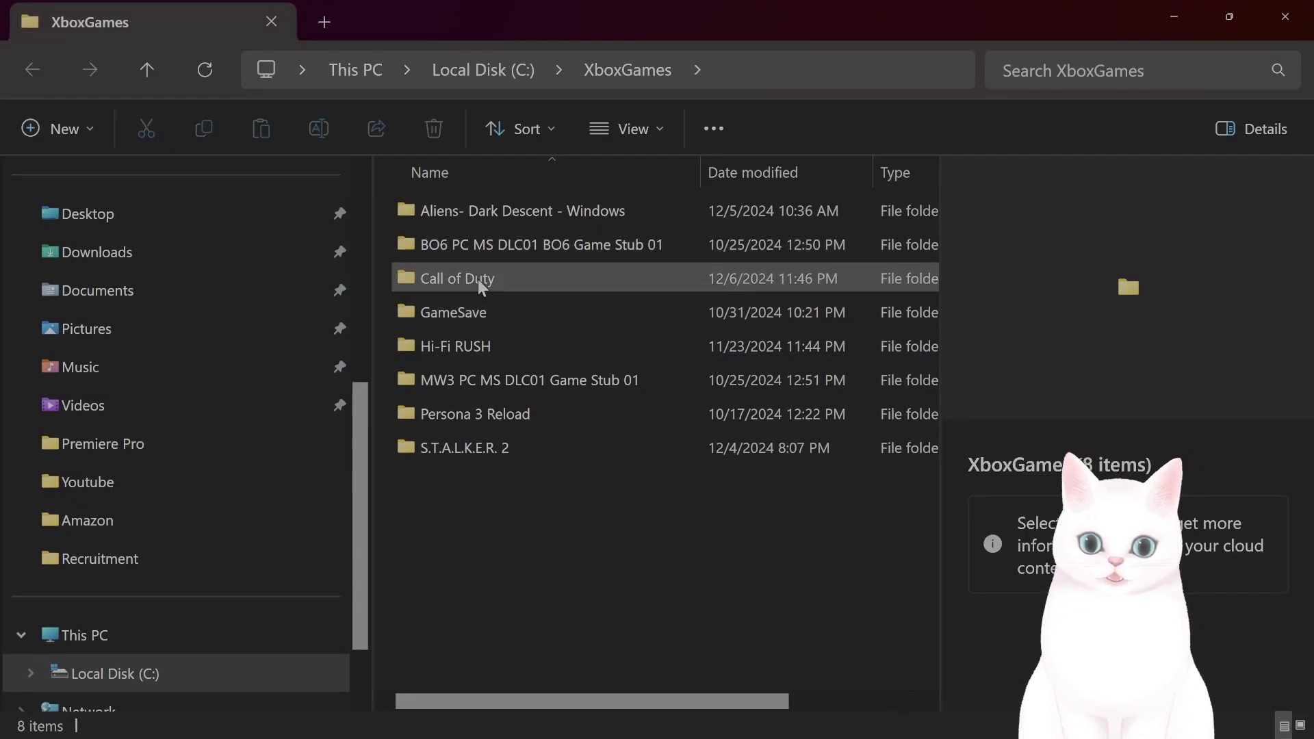
{"action": "double_click", "coordinate": [478, 279]}
{"action": "double_click", "coordinate": [496, 217]}
{"action": "left_click", "coordinate": [900, 72]}
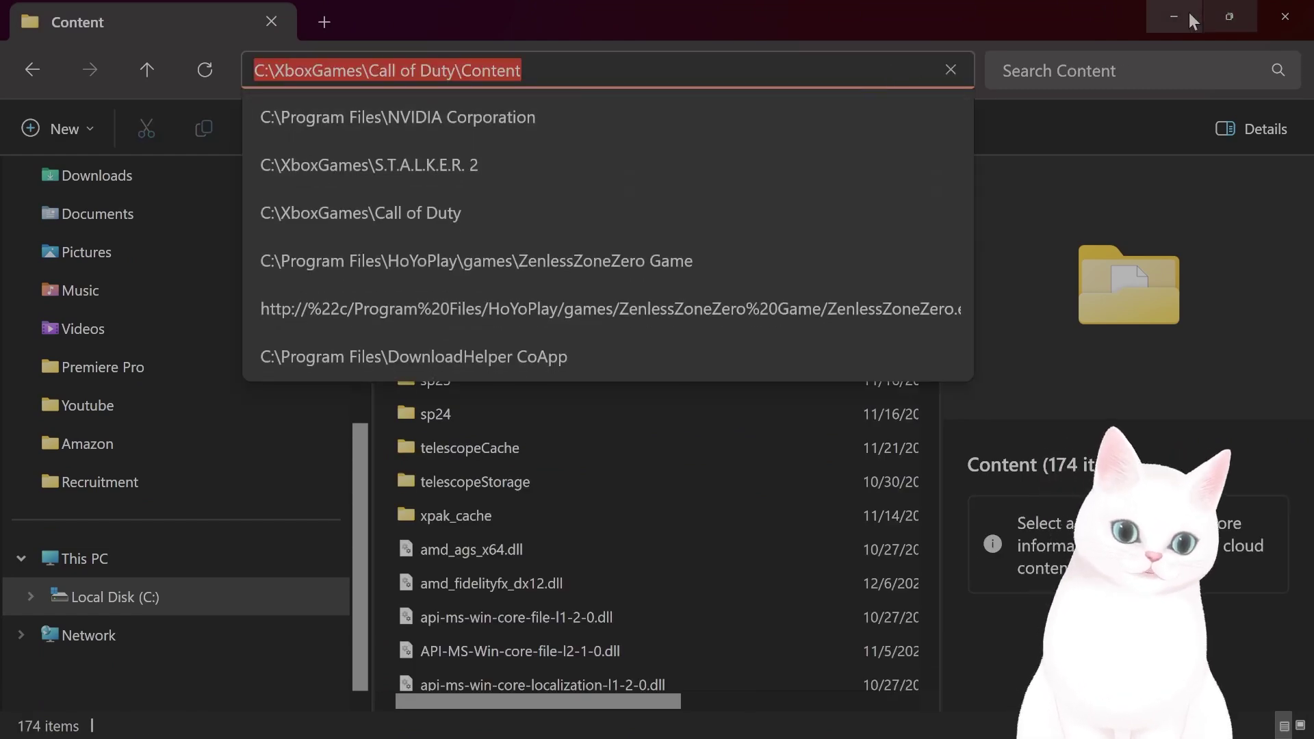
{"action": "left_click", "coordinate": [1190, 13]}
Paste the Content folder path into the script prompt, run the Randgrid setup, and close it.
{"action": "left_click", "coordinate": [913, 69]}
{"action": "left_click", "coordinate": [1191, 15]}
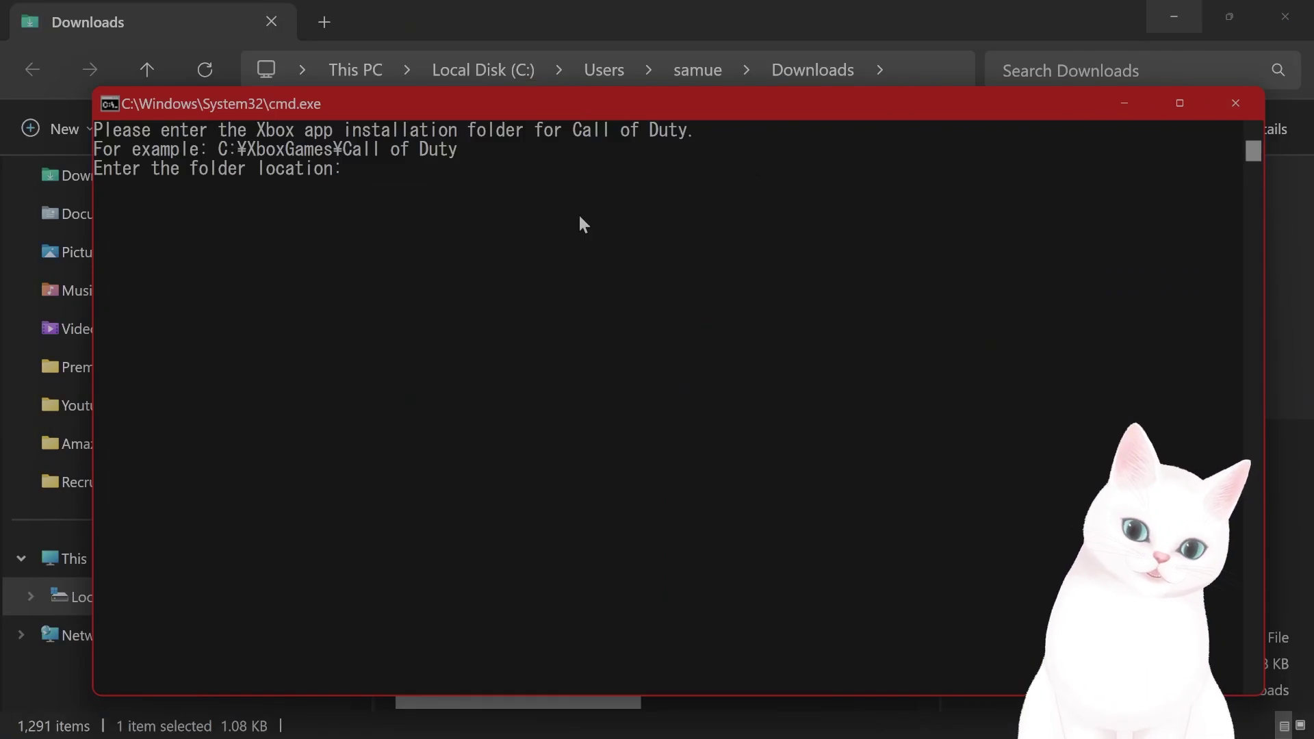
{"action": "left_click", "coordinate": [355, 170]}
{"action": "right_click", "coordinate": [369, 178]}
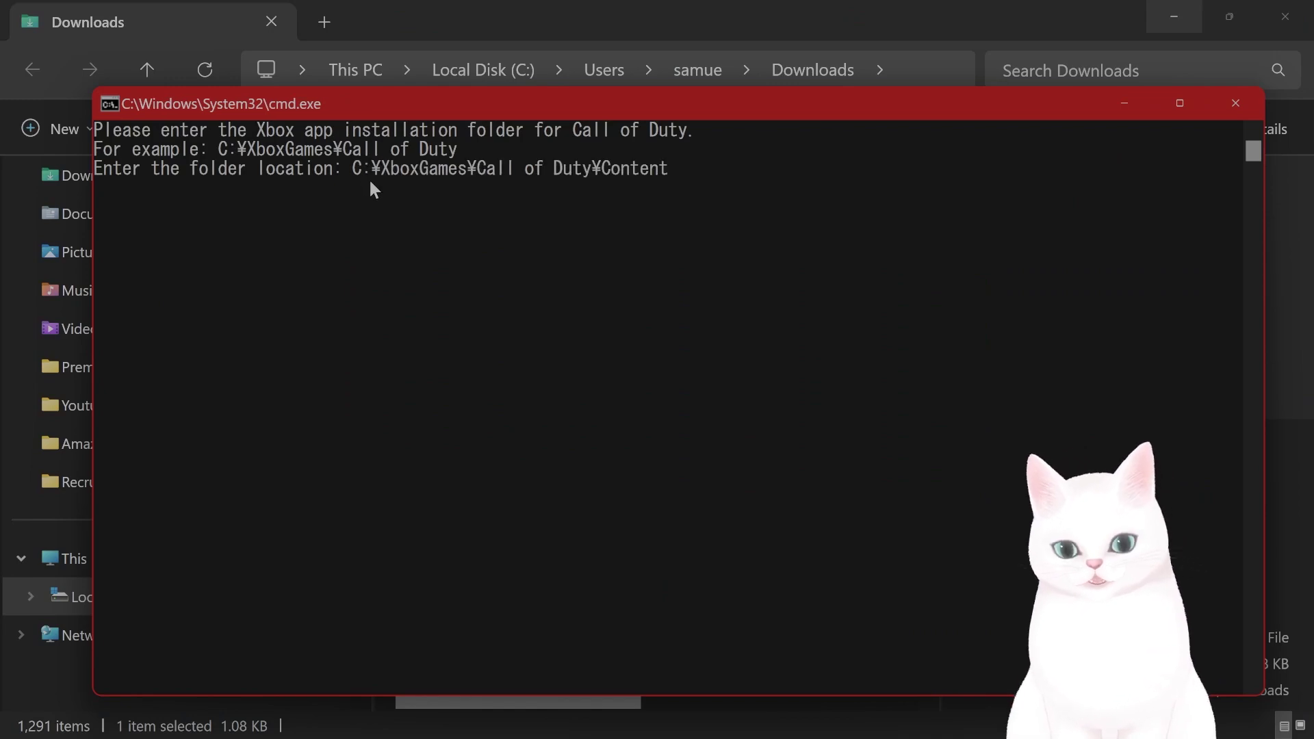
{"action": "key", "text": "Return"}
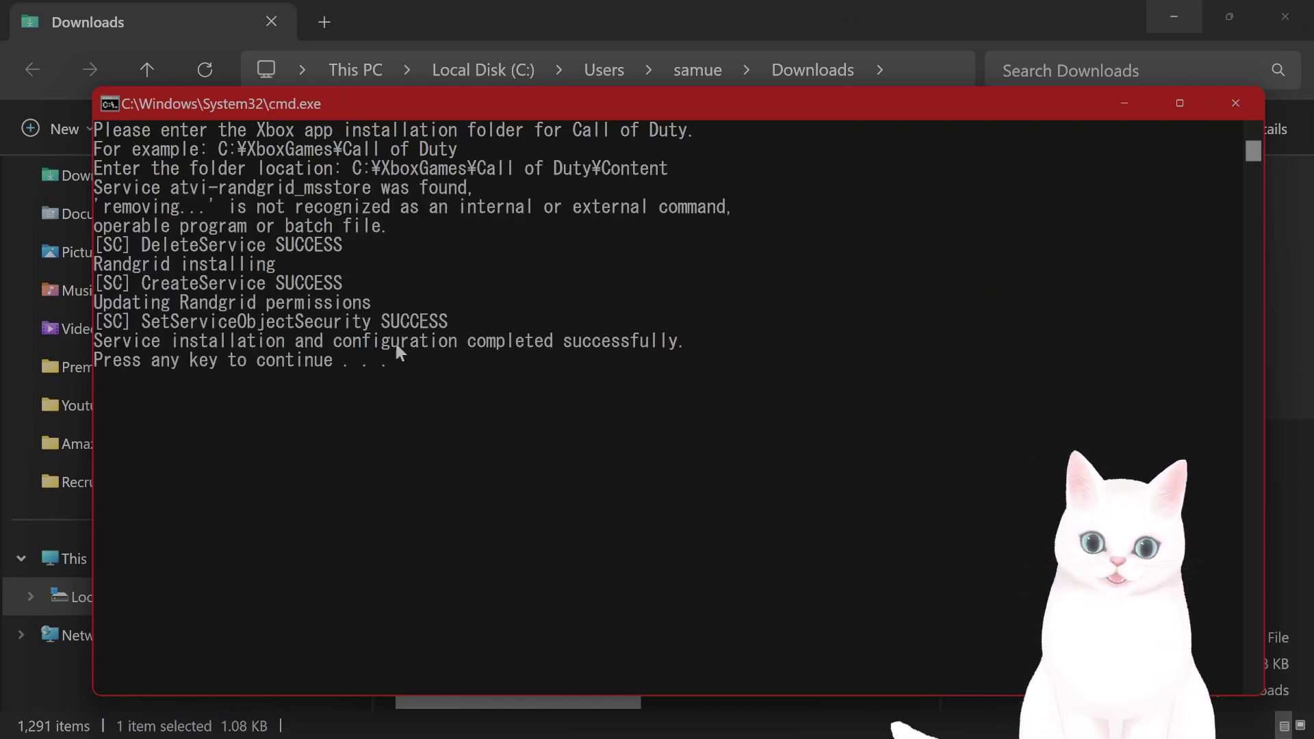
{"action": "key", "text": "Return"}
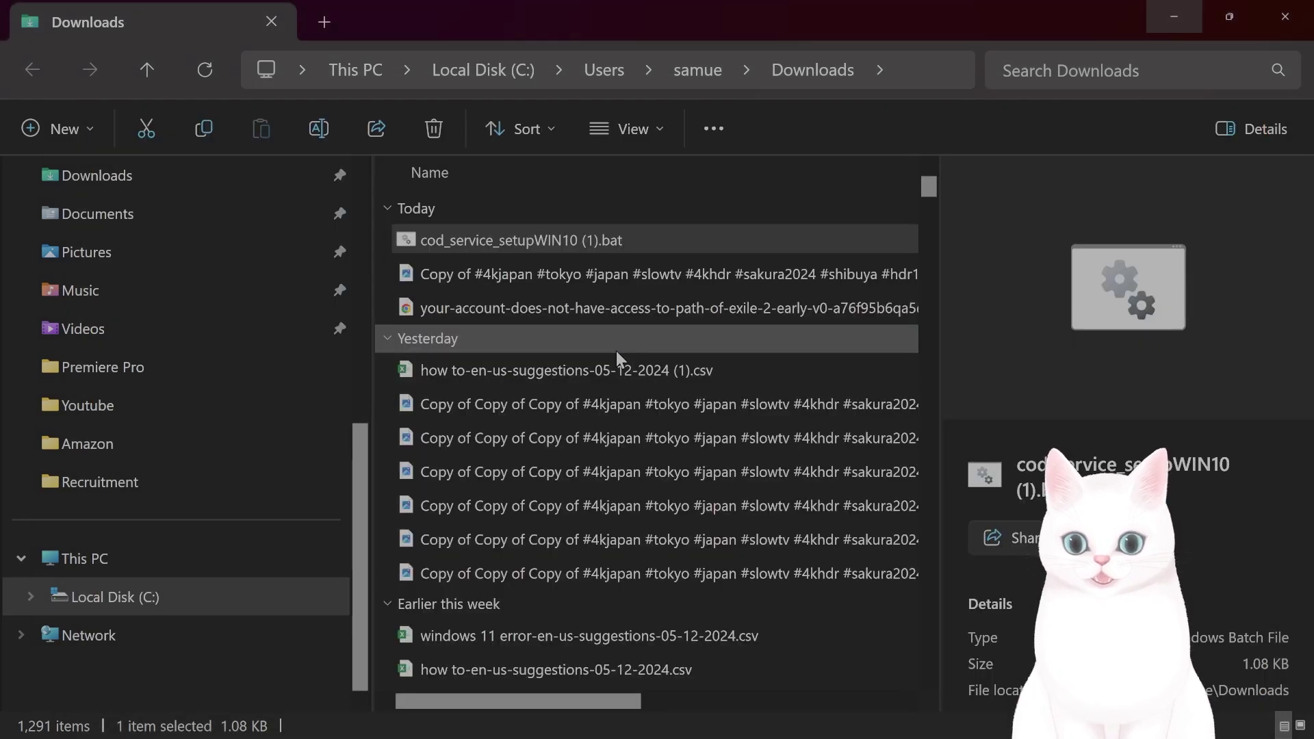
Select and copy the antivirus-workaround TXT version Google Drive link from the notes.
{"action": "left_click", "coordinate": [1177, 19]}
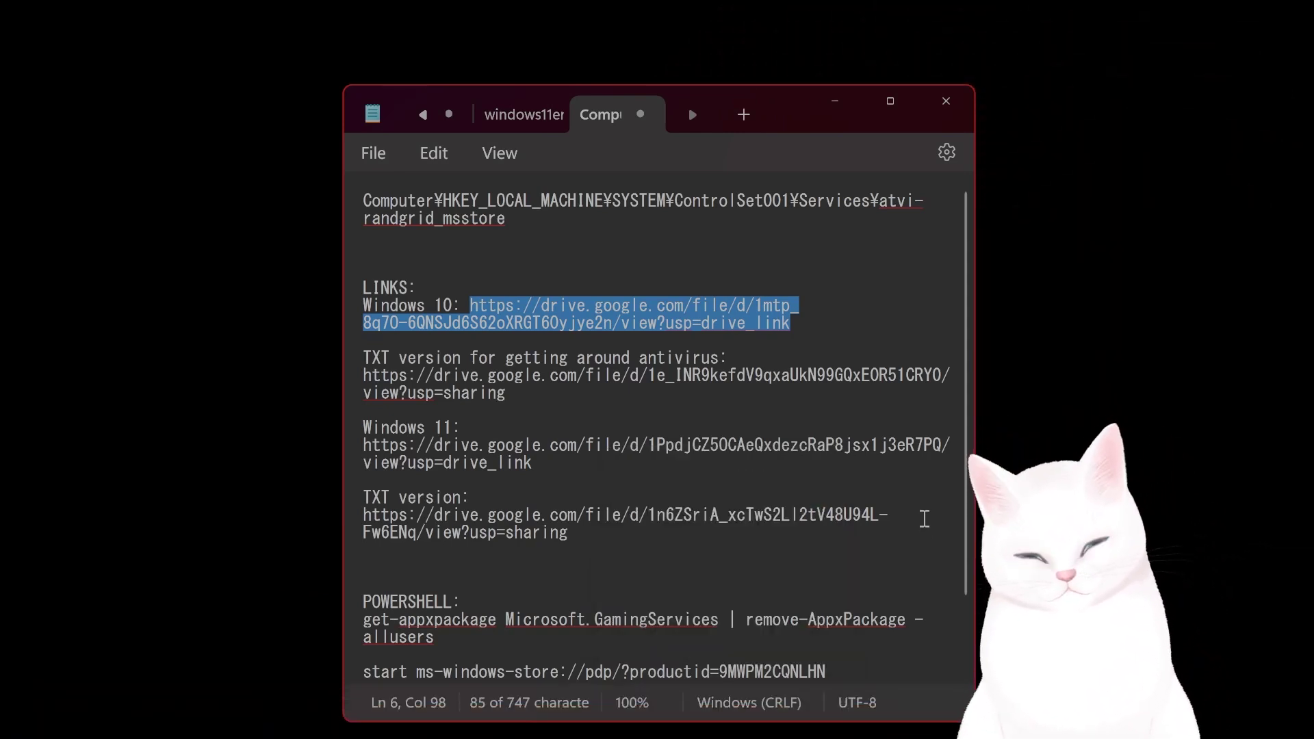
{"action": "left_click_drag", "start_coordinate": [507, 392], "coordinate": [362, 377]}
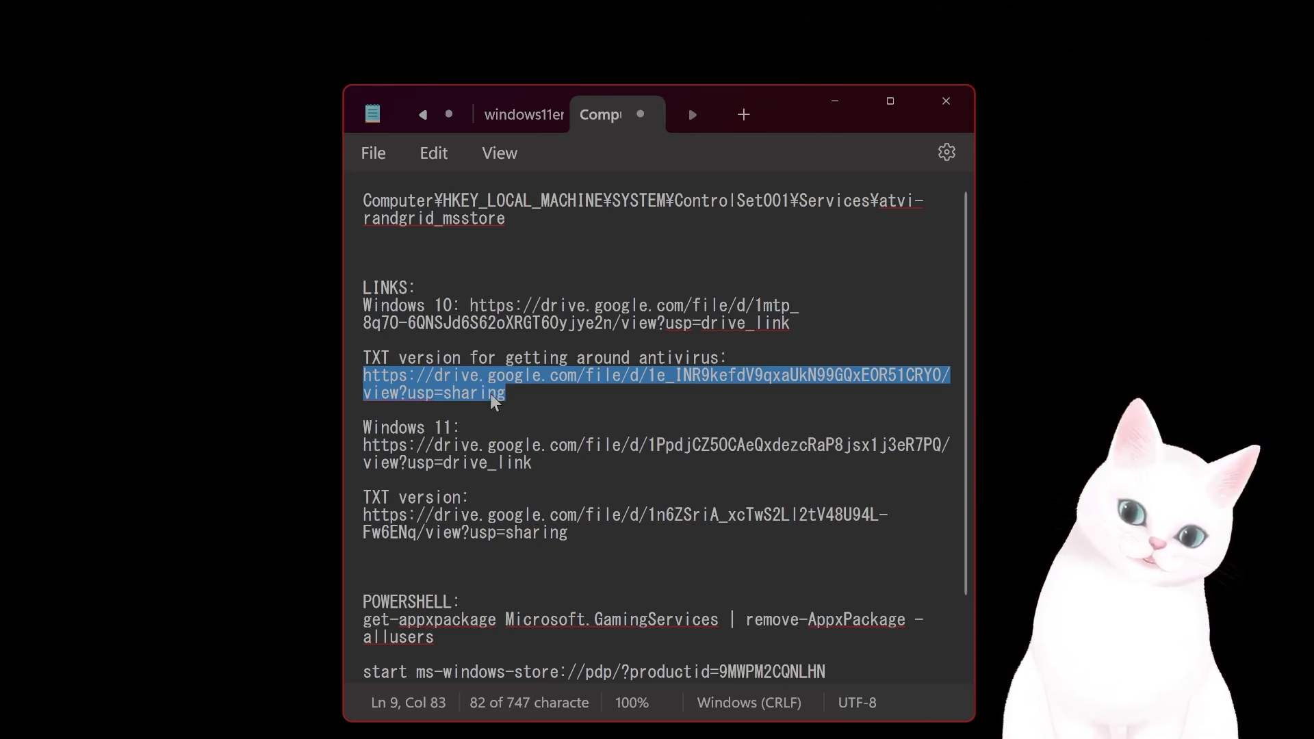
{"action": "right_click", "coordinate": [489, 394]}
{"action": "left_click", "coordinate": [575, 144]}
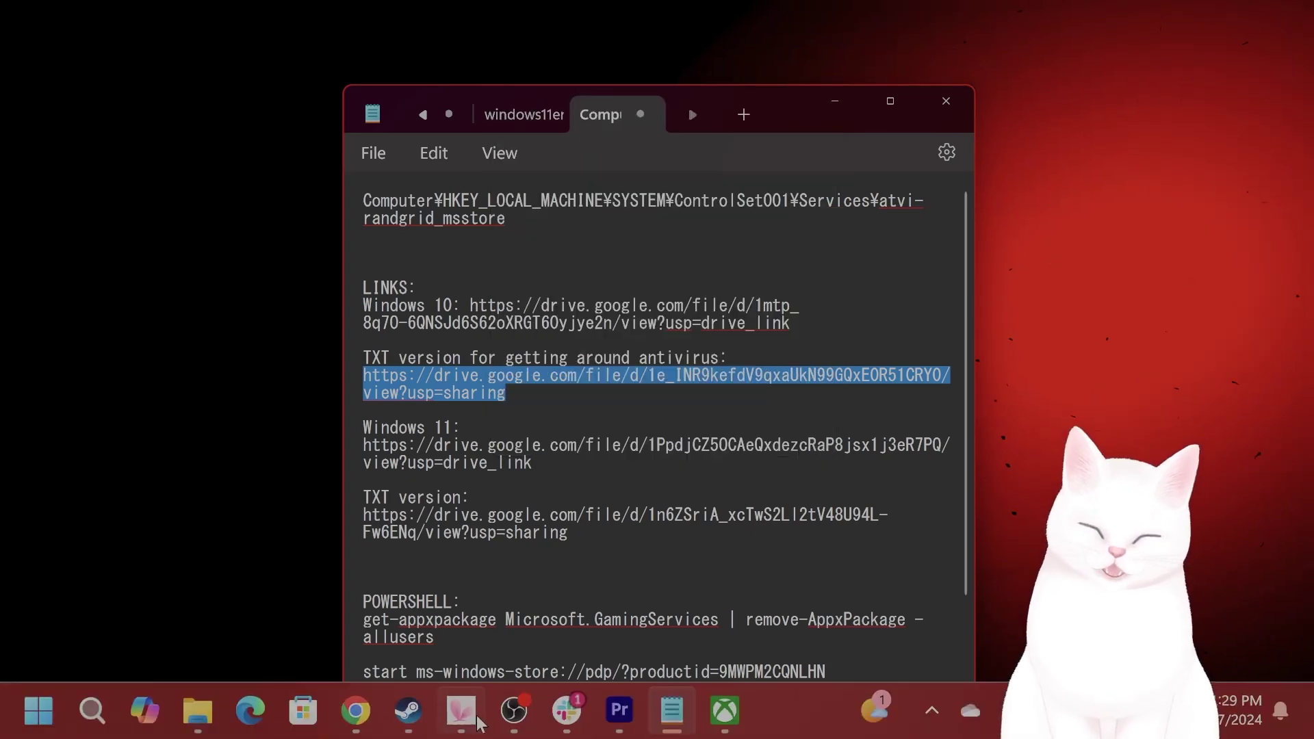
Load the copied link in a new Chrome tab and read through cod_service_setupWIN10.txt.
{"action": "left_click", "coordinate": [355, 710]}
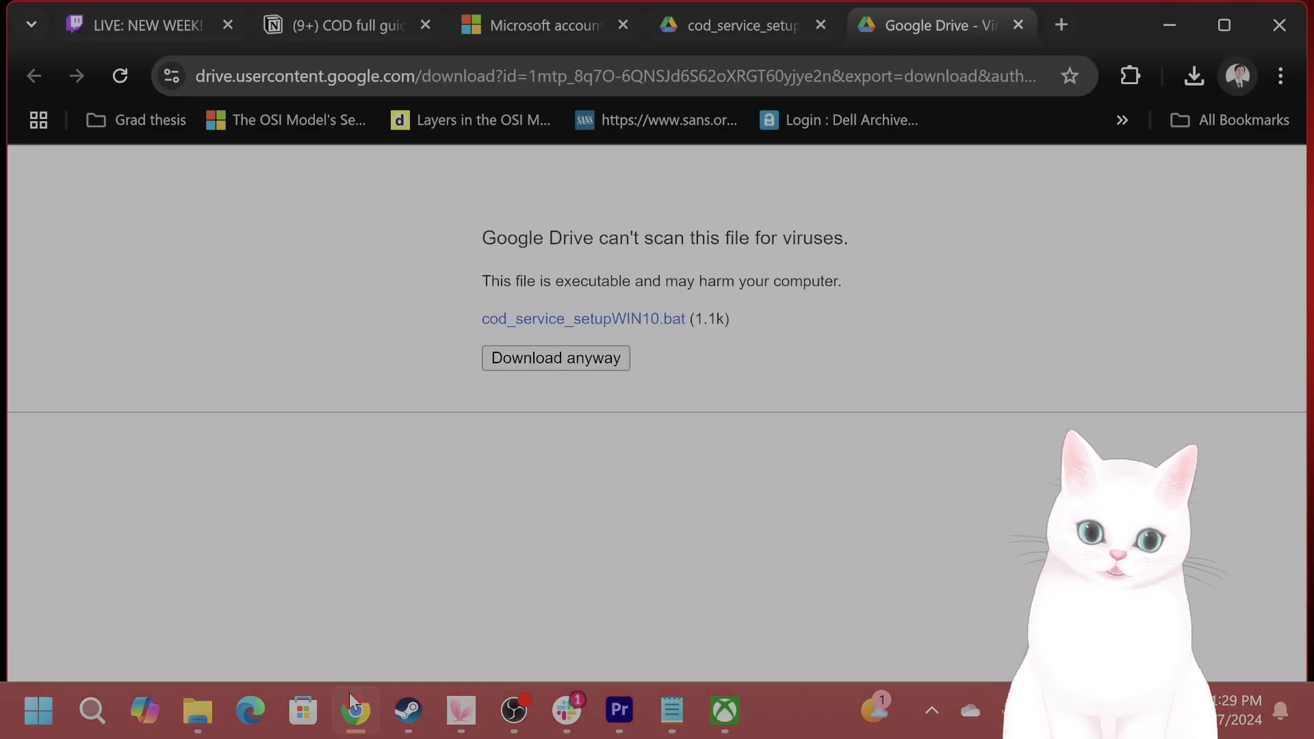
{"action": "left_click", "coordinate": [1058, 27]}
{"action": "key", "text": "Return"}
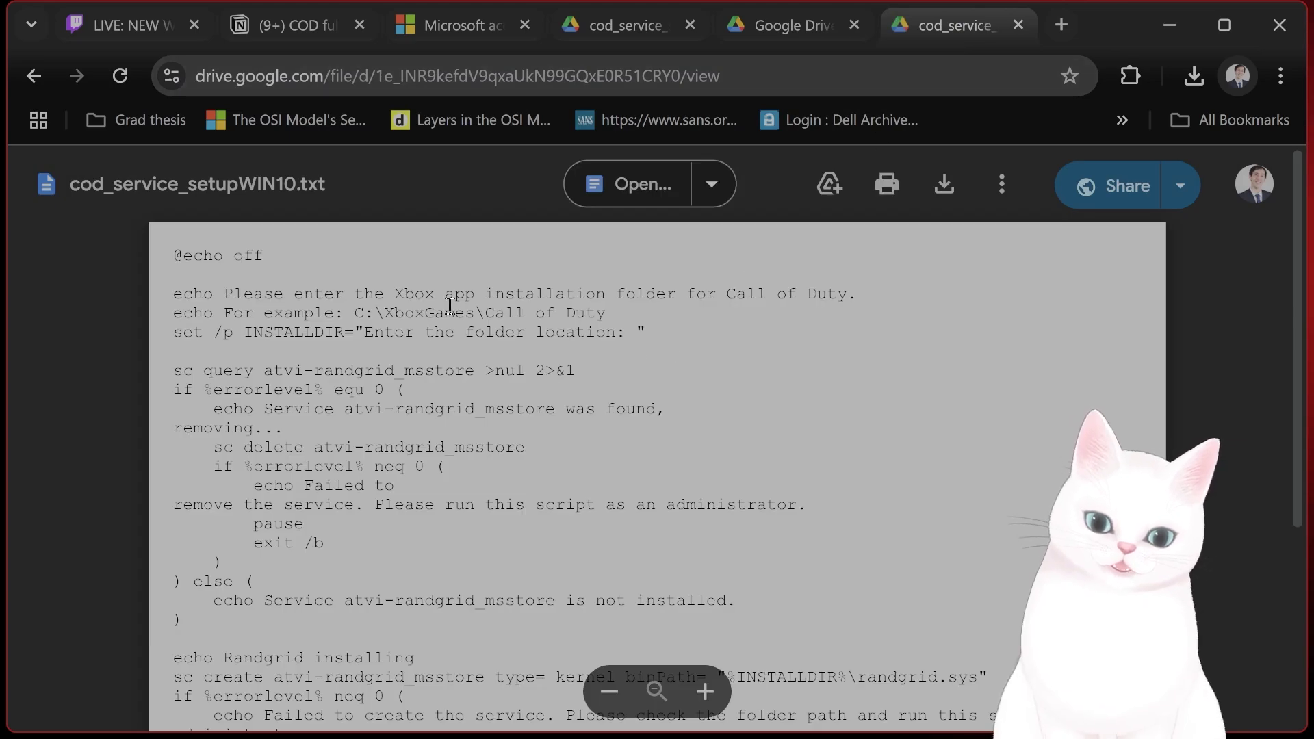
{"action": "scroll", "coordinate": [247, 318], "scroll_direction": "down", "scroll_amount": 3}
{"action": "scroll", "coordinate": [339, 369], "scroll_direction": "up", "scroll_amount": 3}
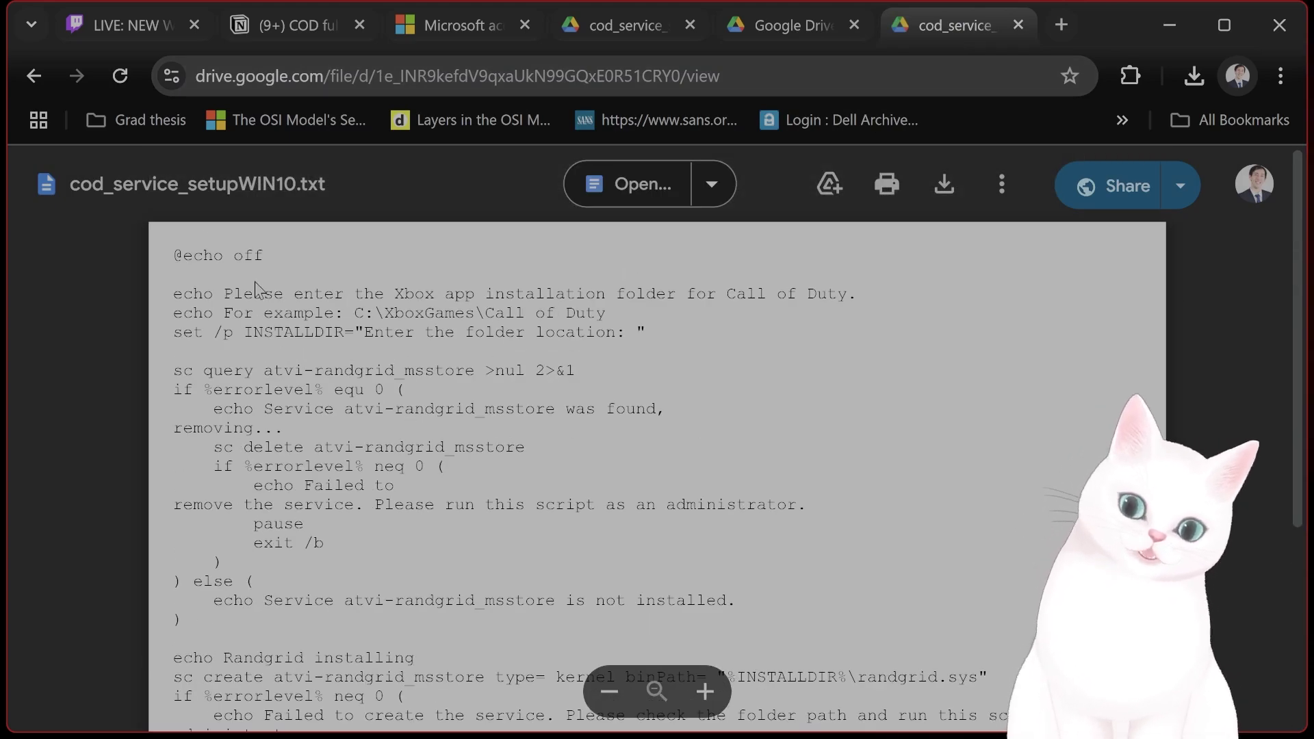
{"action": "scroll", "coordinate": [341, 339], "scroll_direction": "down", "scroll_amount": 3}
{"action": "scroll", "coordinate": [647, 268], "scroll_direction": "up", "scroll_amount": 3}
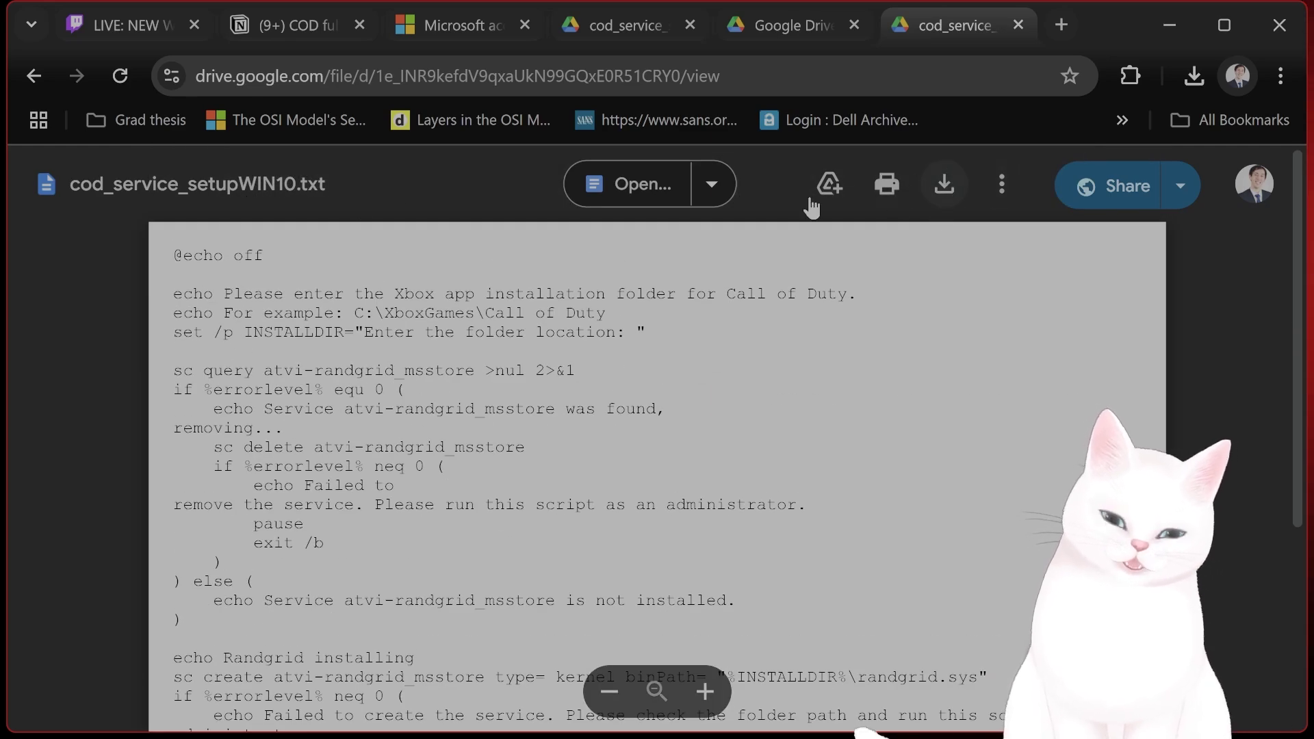
{"action": "left_click", "coordinate": [1170, 25]}
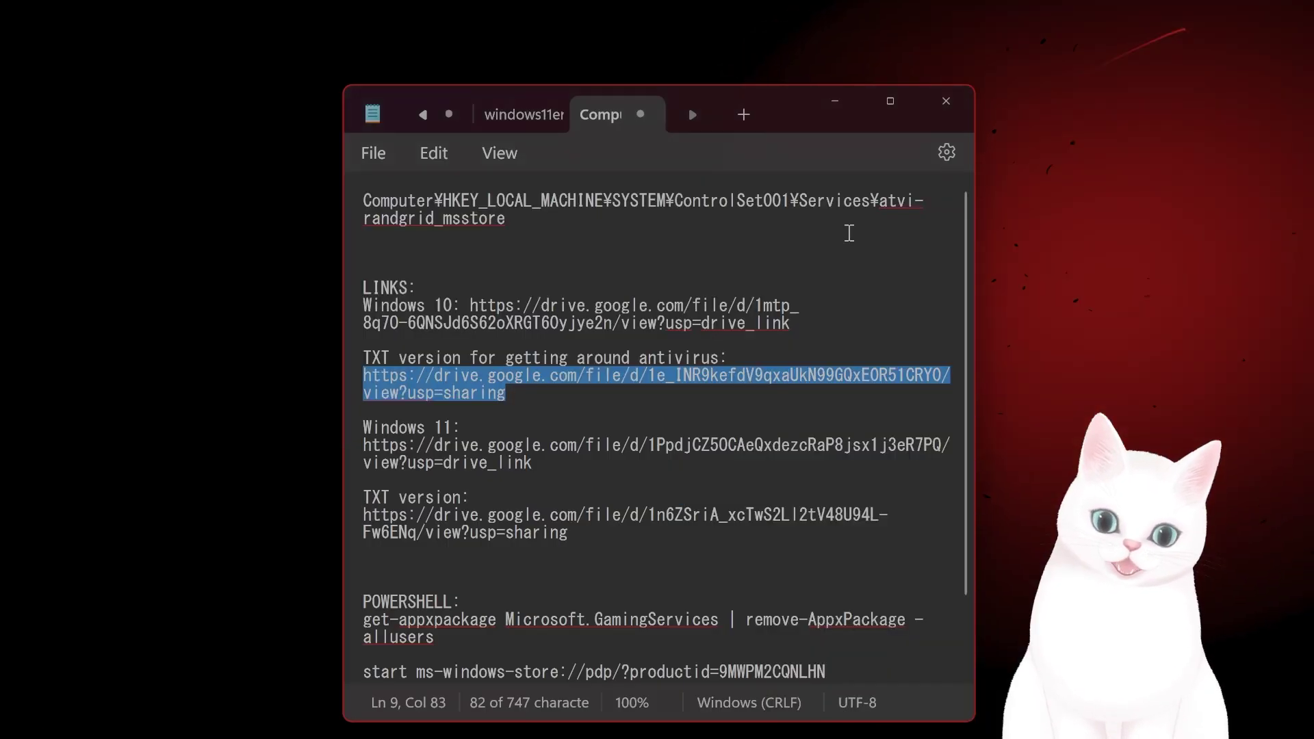
{"action": "left_click", "coordinate": [721, 401]}
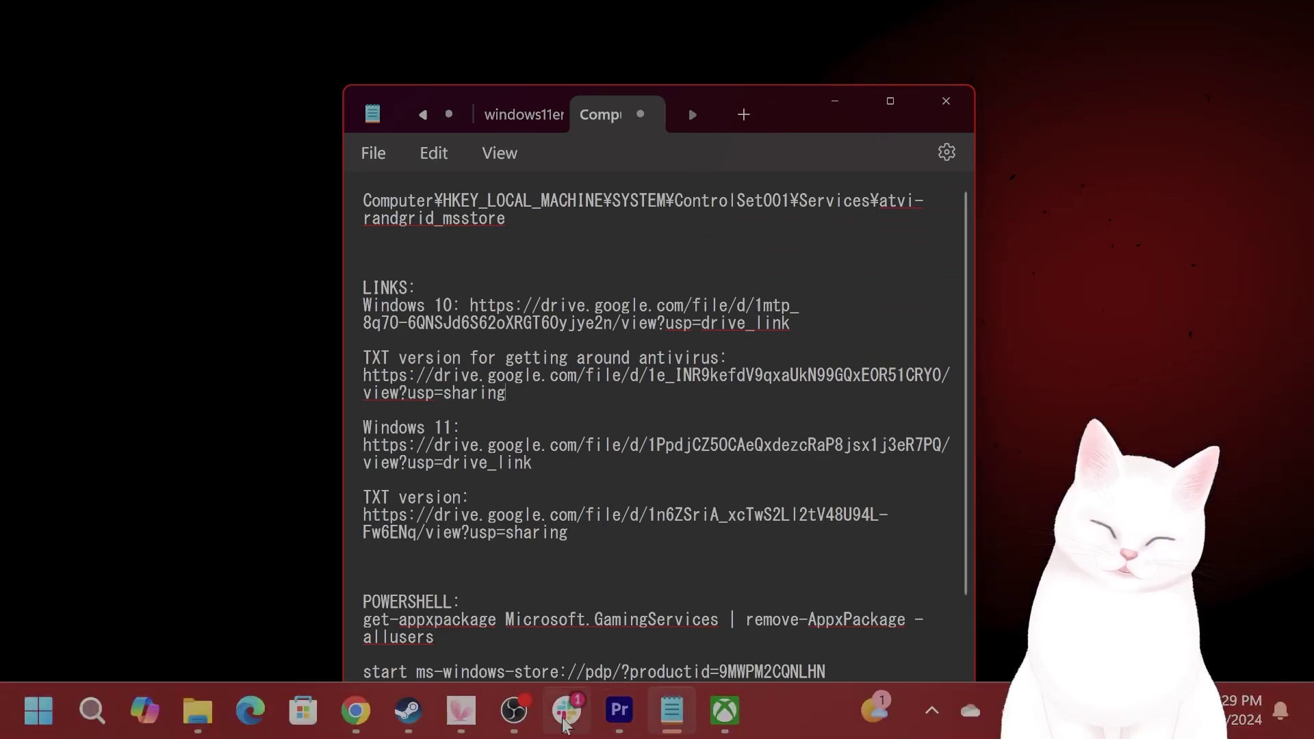
{"action": "left_click", "coordinate": [359, 712]}
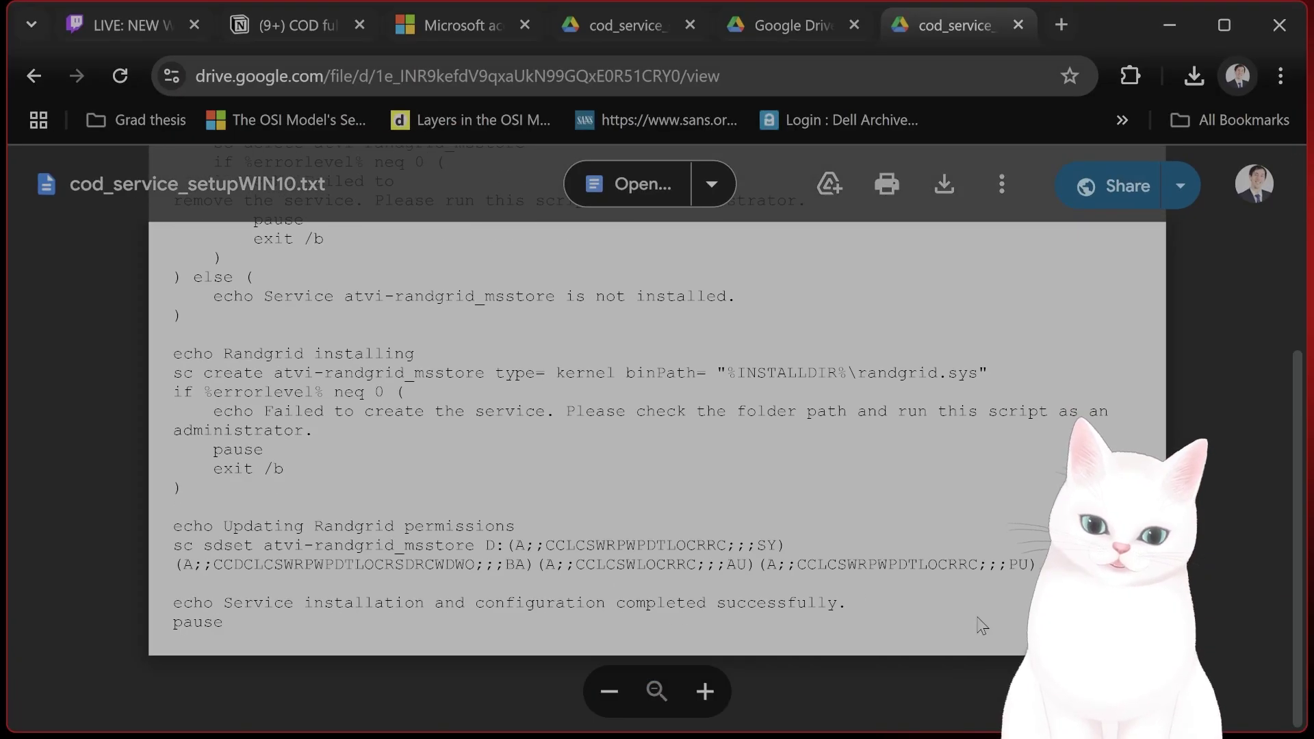
{"action": "scroll", "coordinate": [503, 581], "scroll_direction": "up", "scroll_amount": 3}
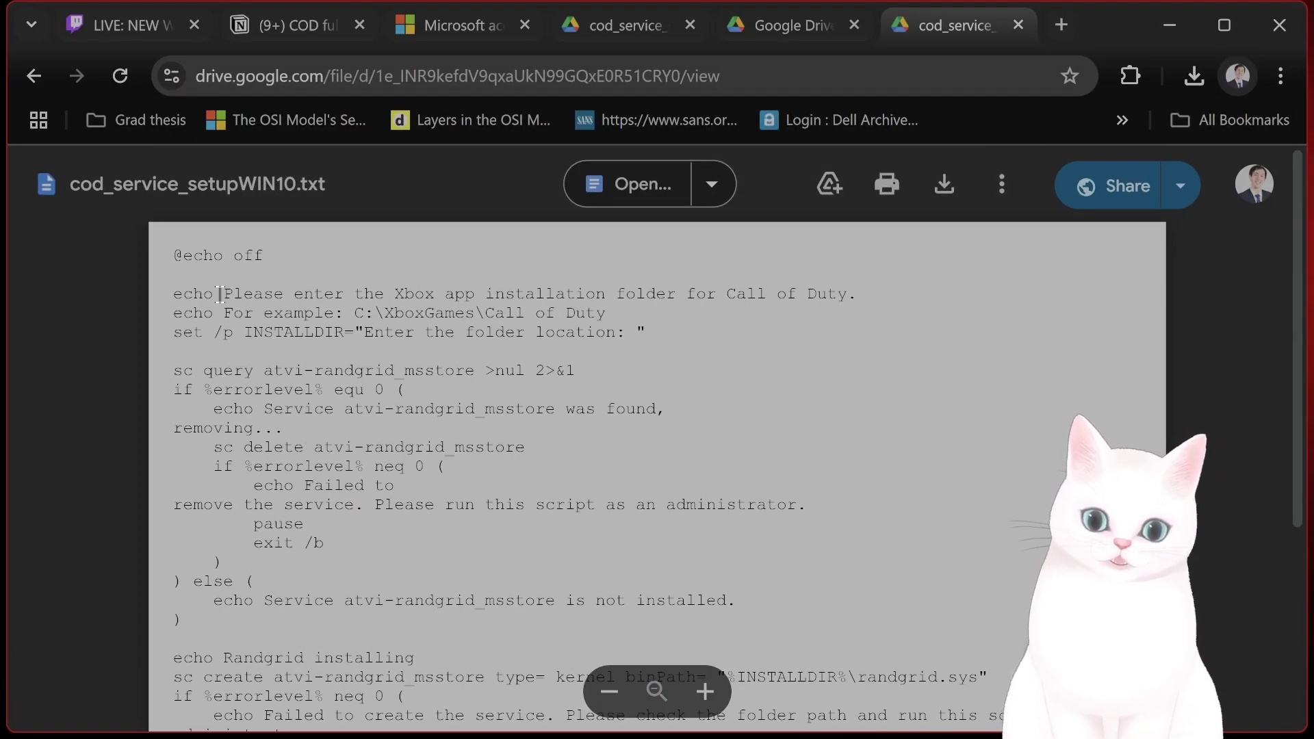
{"action": "scroll", "coordinate": [456, 419], "scroll_direction": "down", "scroll_amount": 3}
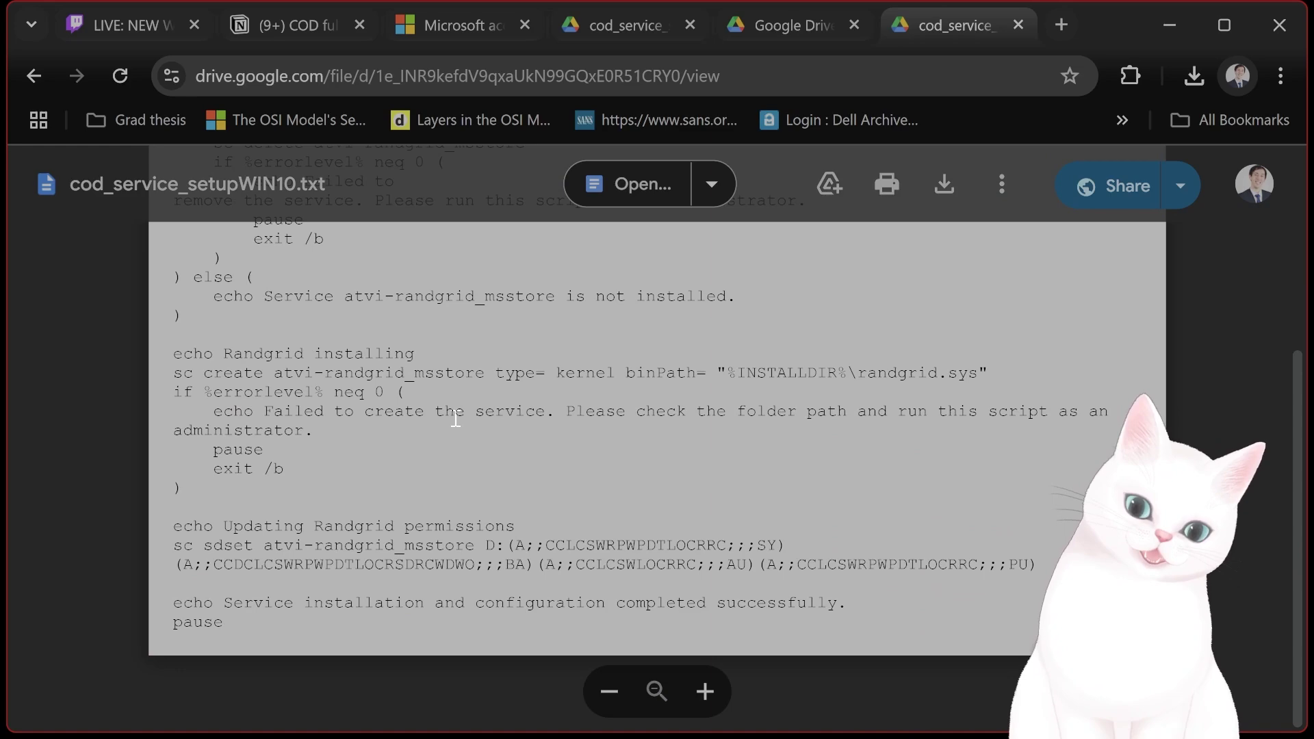
{"action": "left_click", "coordinate": [1183, 23]}
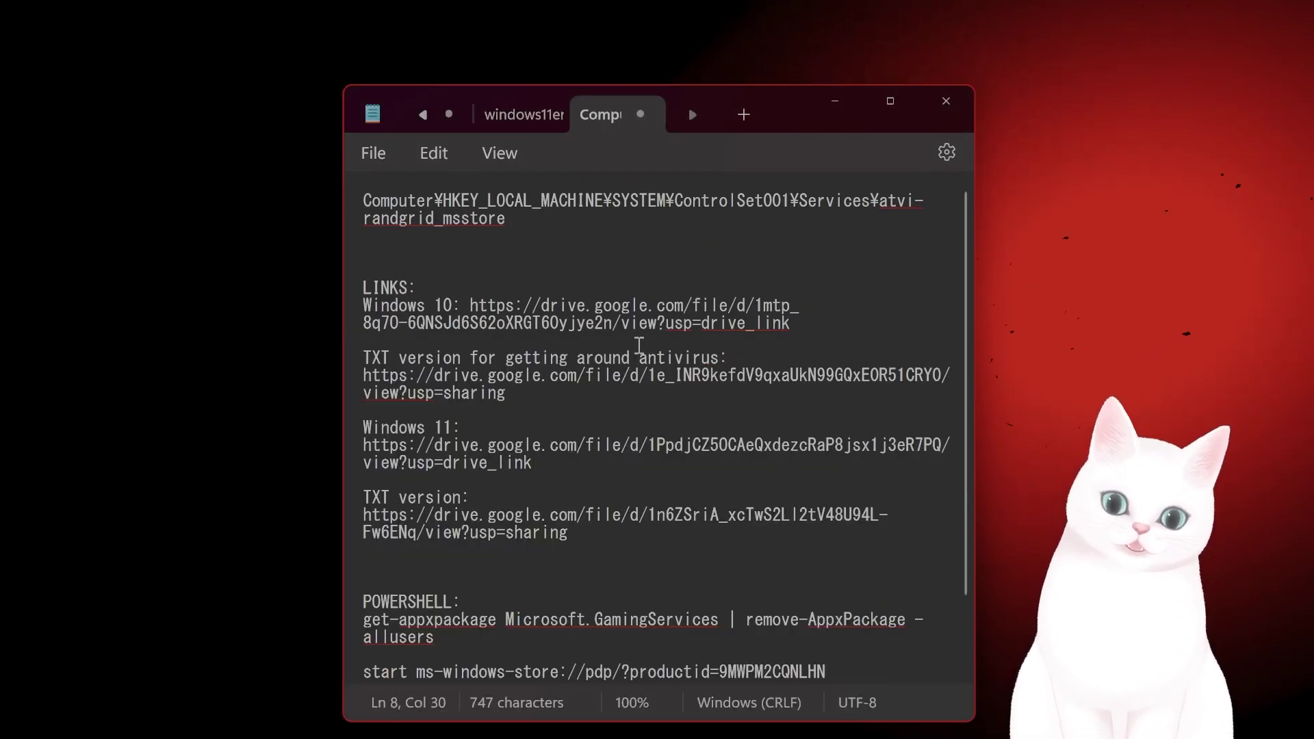
Highlight the 'Windows 10' heading in the Notepad links notes and nudge the window down-right.
{"action": "left_click_drag", "start_coordinate": [454, 306], "coordinate": [356, 321]}
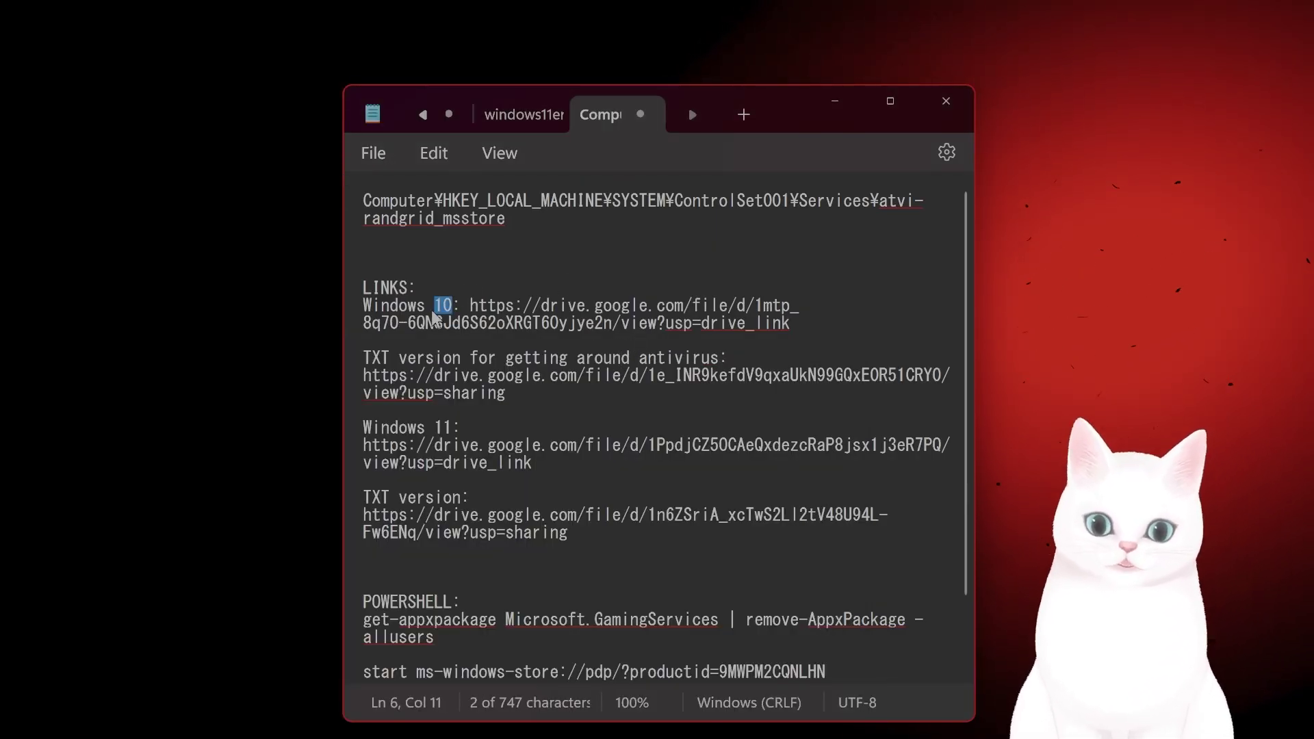
{"action": "left_click_drag", "start_coordinate": [448, 430], "coordinate": [367, 428]}
{"action": "left_click", "coordinate": [393, 427]}
{"action": "left_click", "coordinate": [449, 305]}
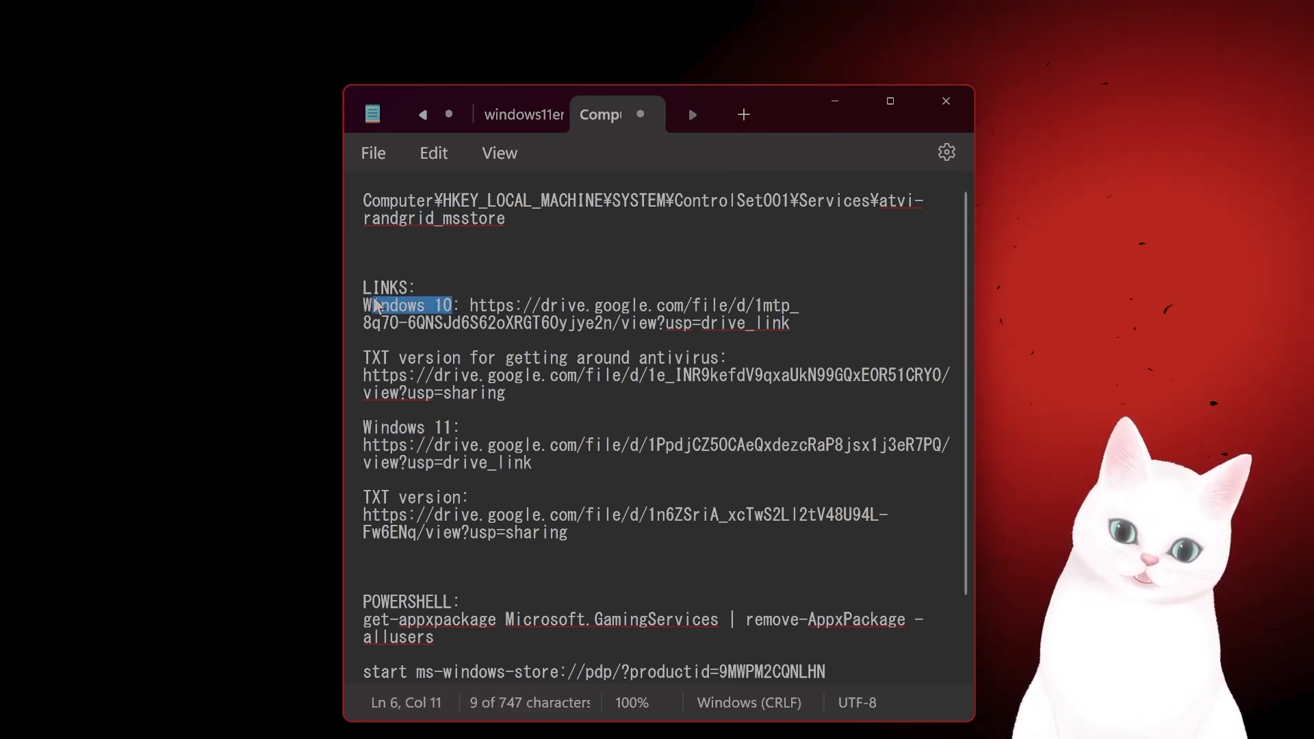
{"action": "scroll", "coordinate": [620, 409], "scroll_direction": "down", "scroll_amount": 2}
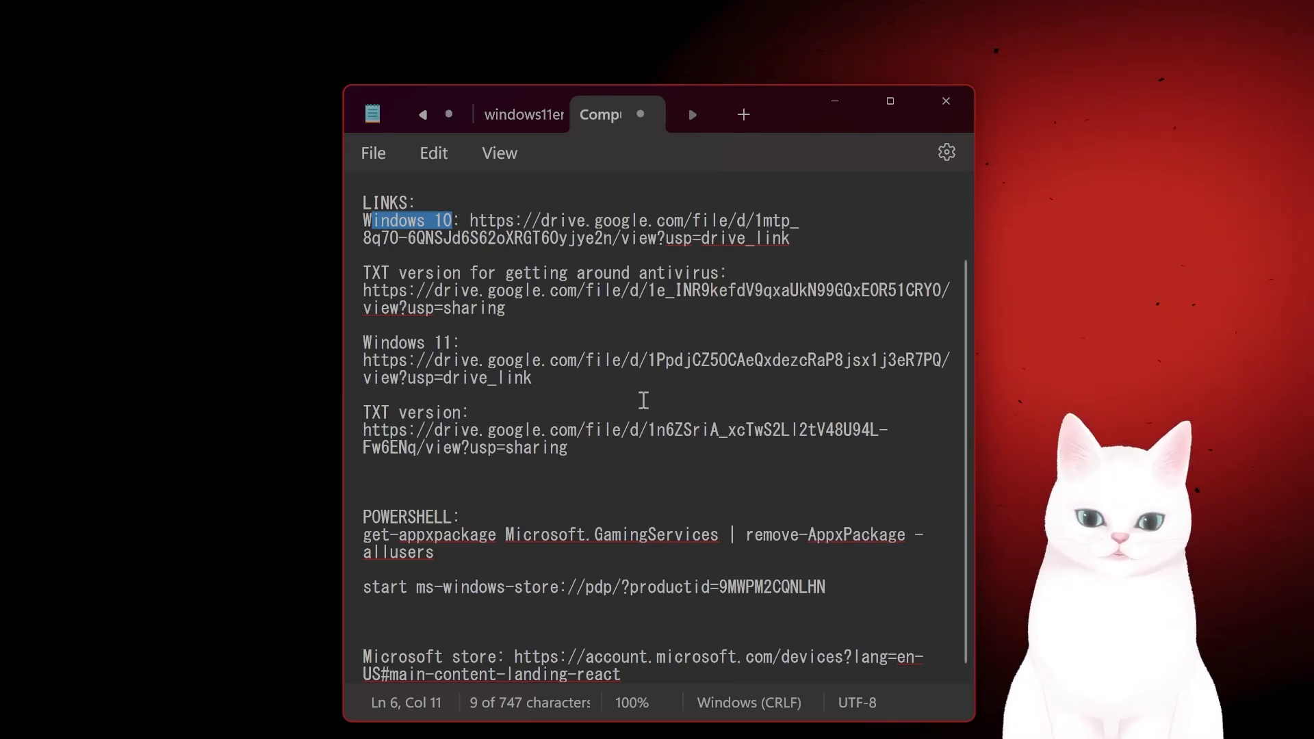
{"action": "left_click_drag", "start_coordinate": [777, 100], "coordinate": [799, 136]}
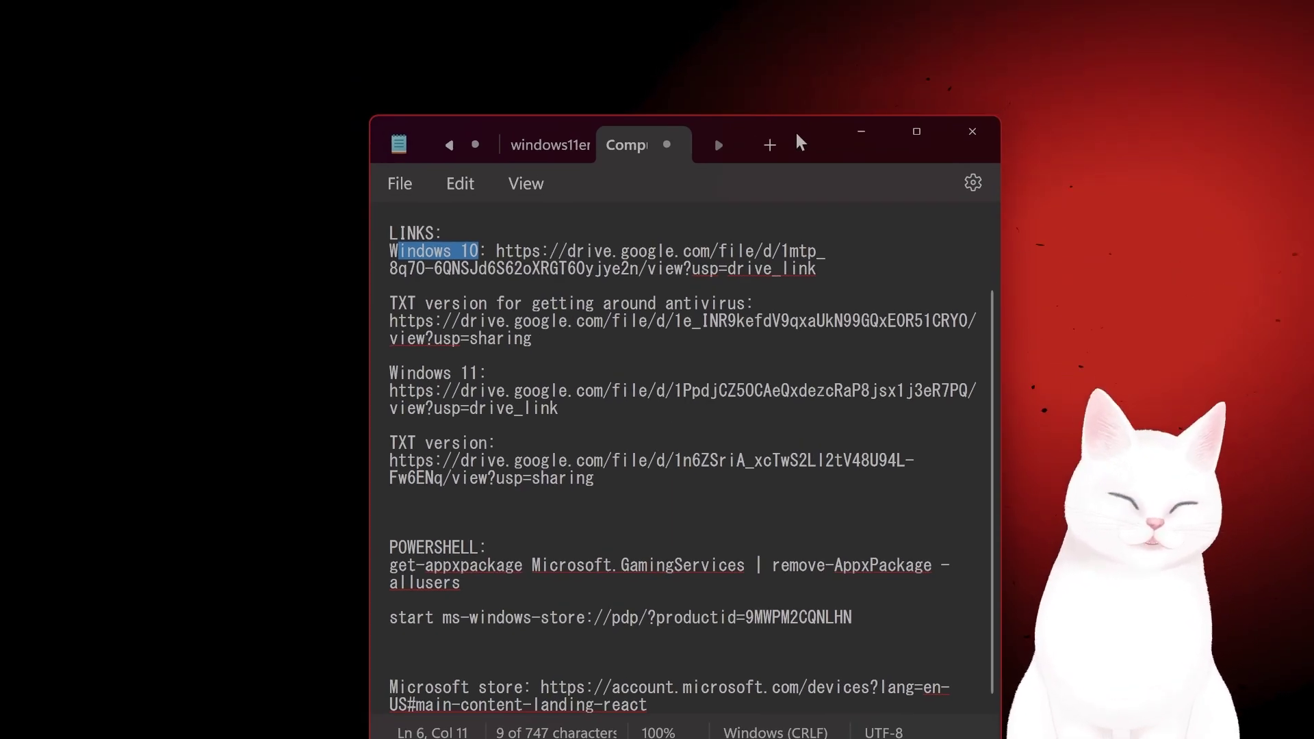